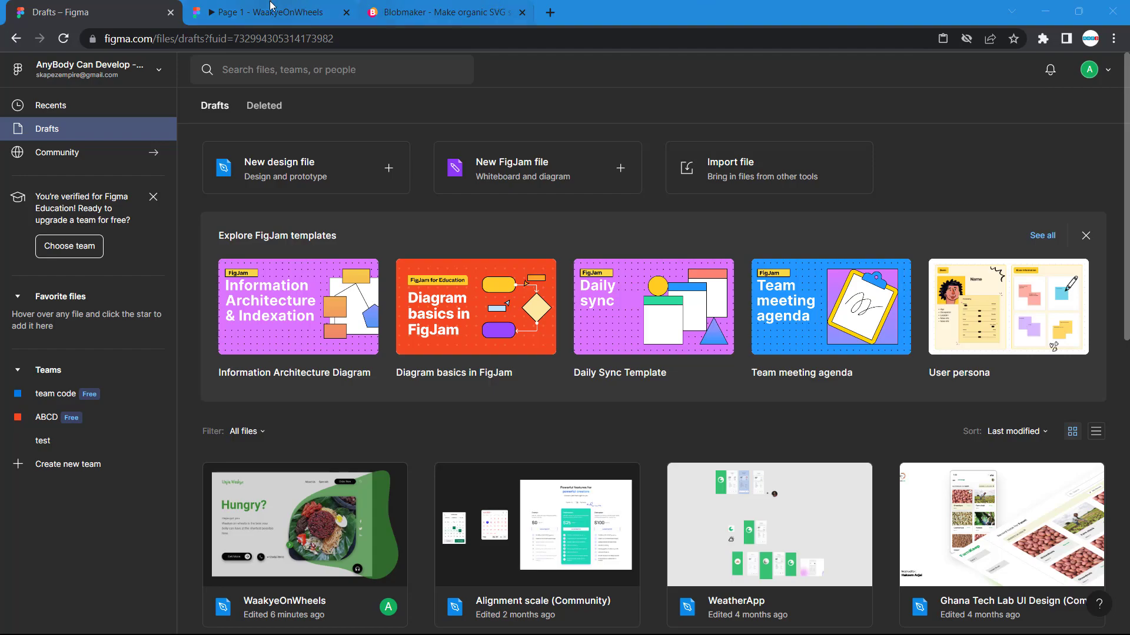
# - View the finished WaakyeOnWheels landing page prototype and return to the drafts overview
pyautogui.click(260, 8)
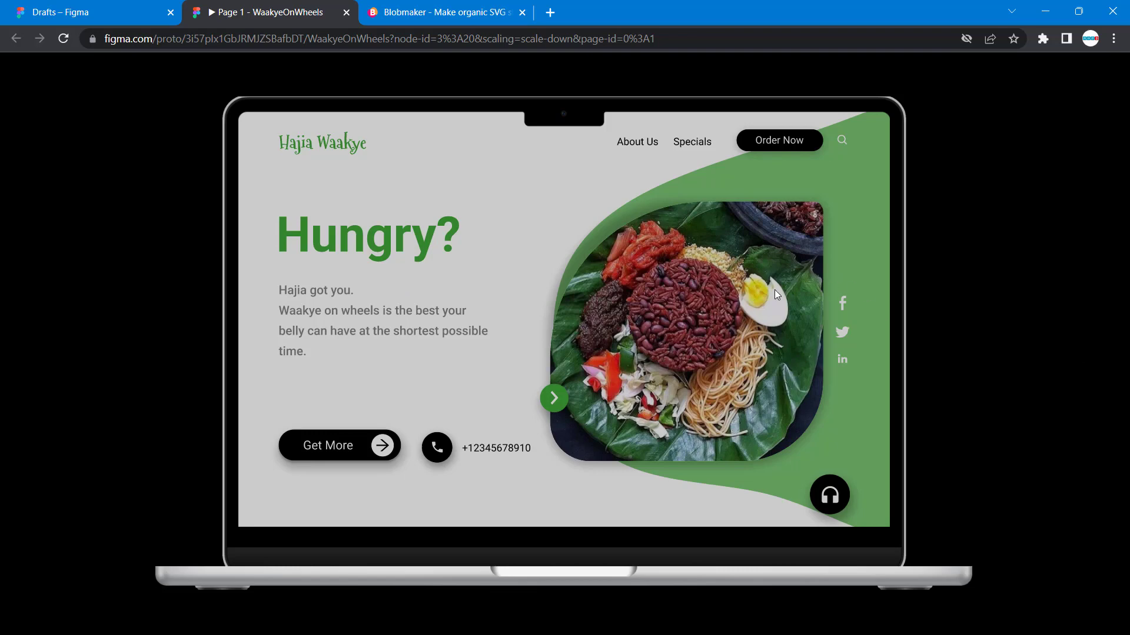
pyautogui.click(94, 17)
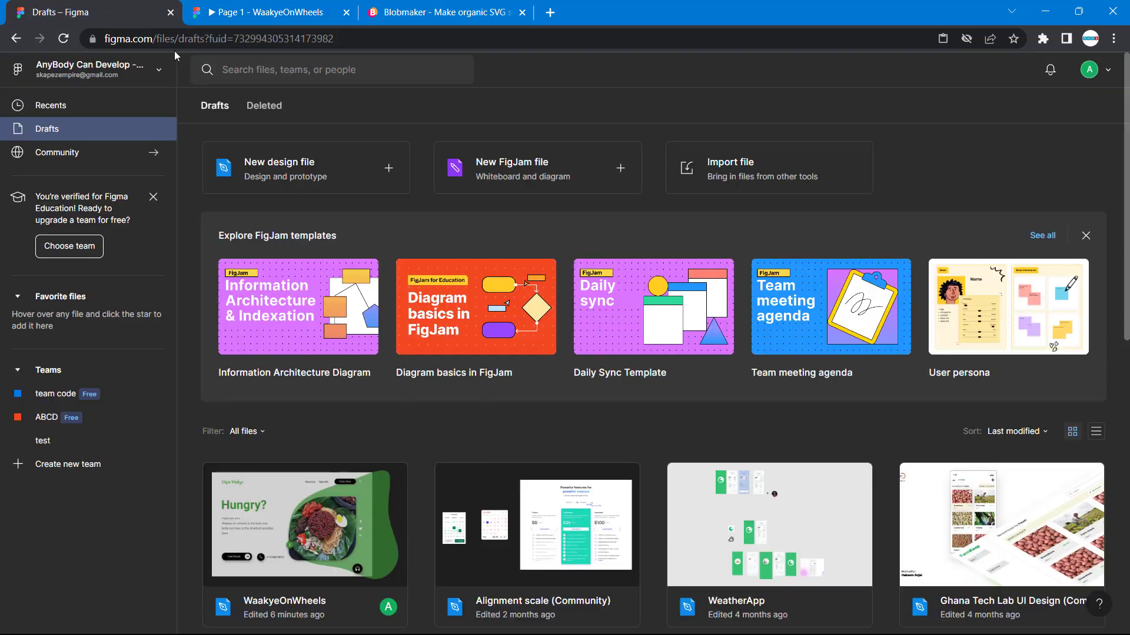
pyautogui.click(154, 38)
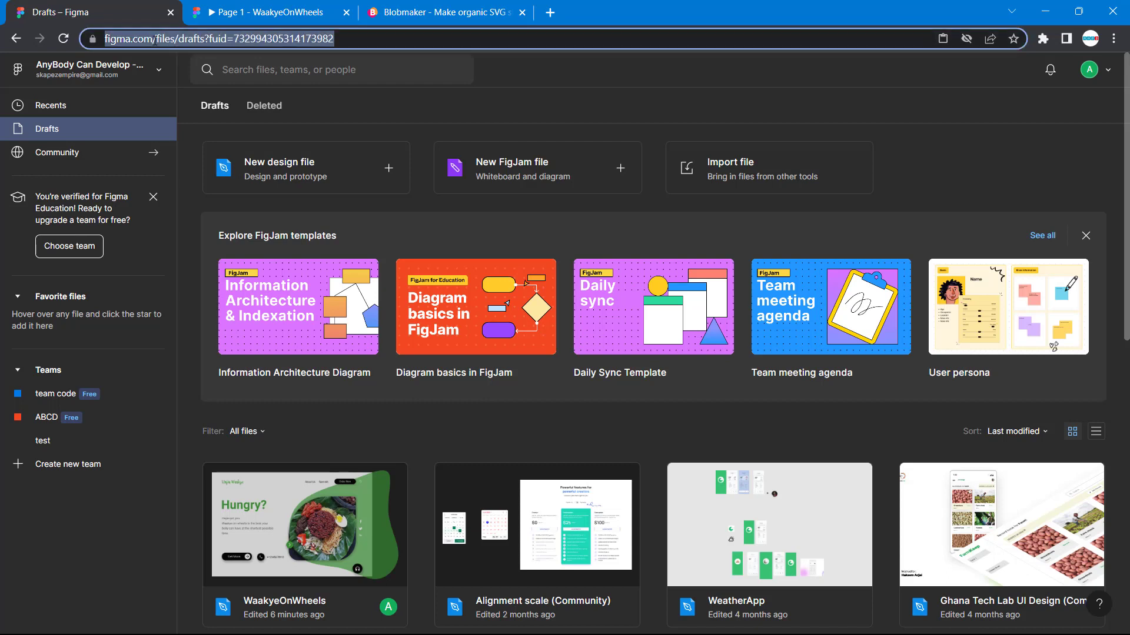
pyautogui.click(158, 40)
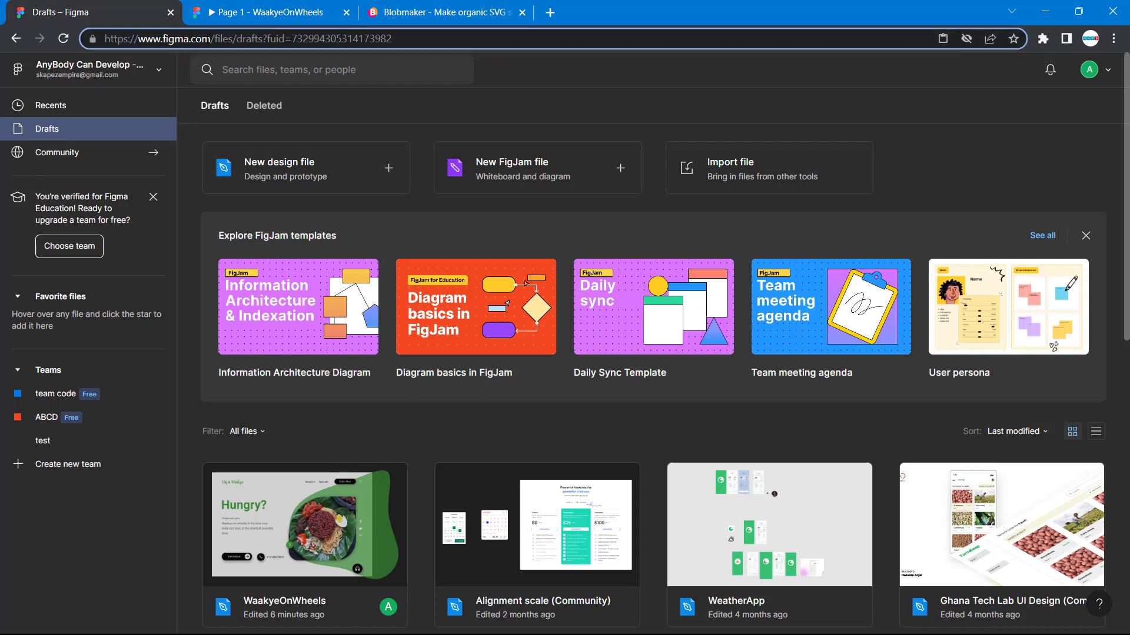
pyautogui.moveTo(215, 40); pyautogui.dragTo(92, 39)
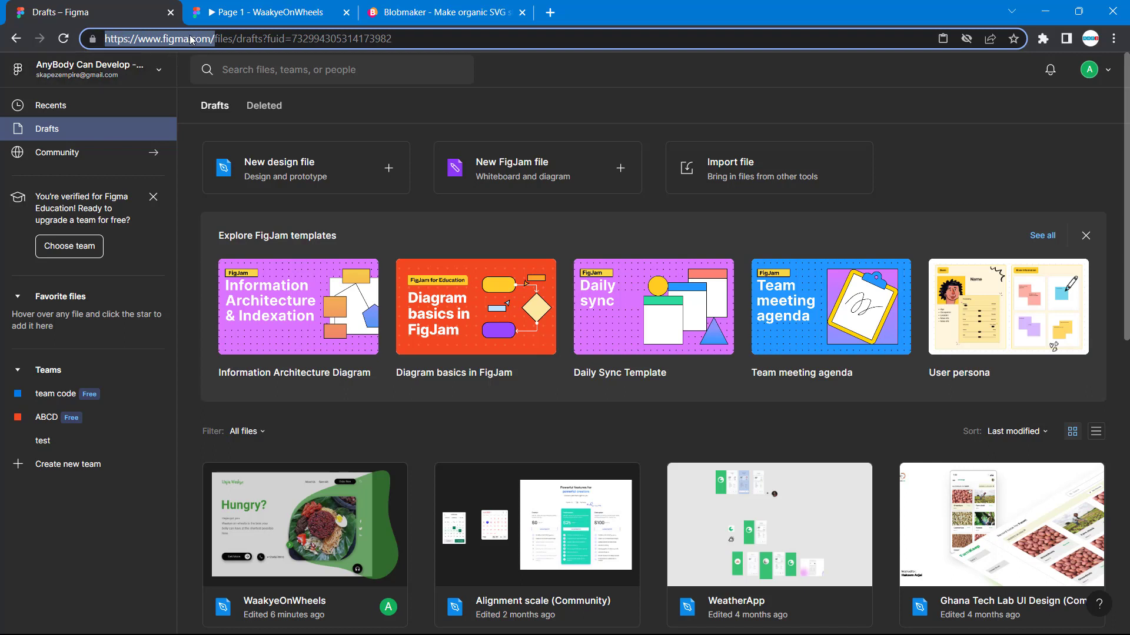
pyautogui.click(256, 39)
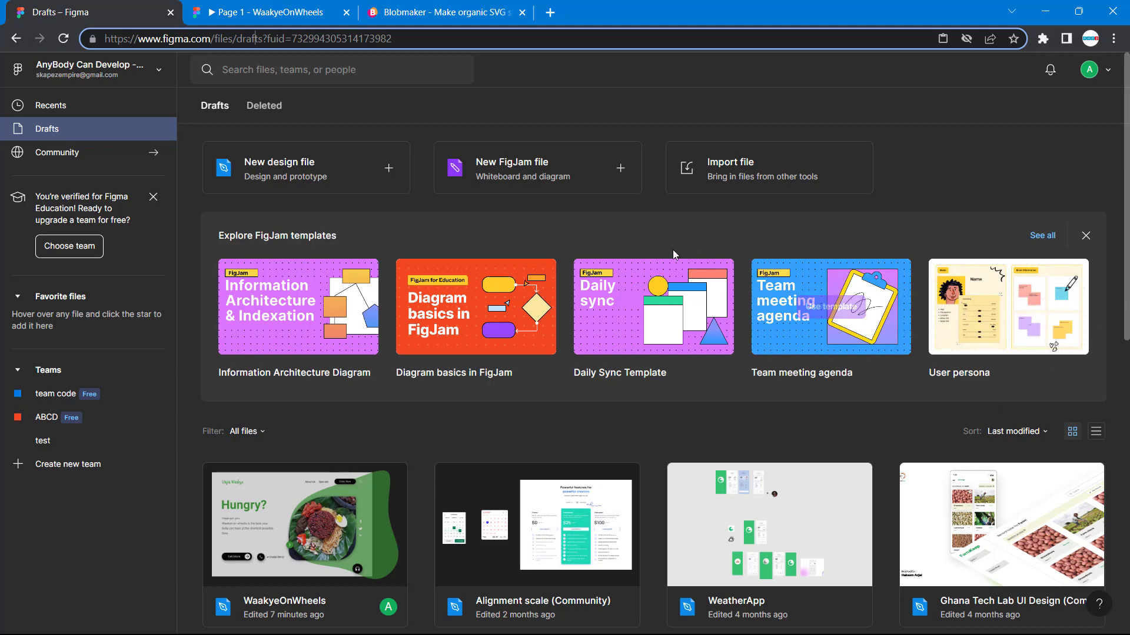
# - Open the WaakyeOnWheels design file from the drafts
pyautogui.scroll(-5, 372, 453)
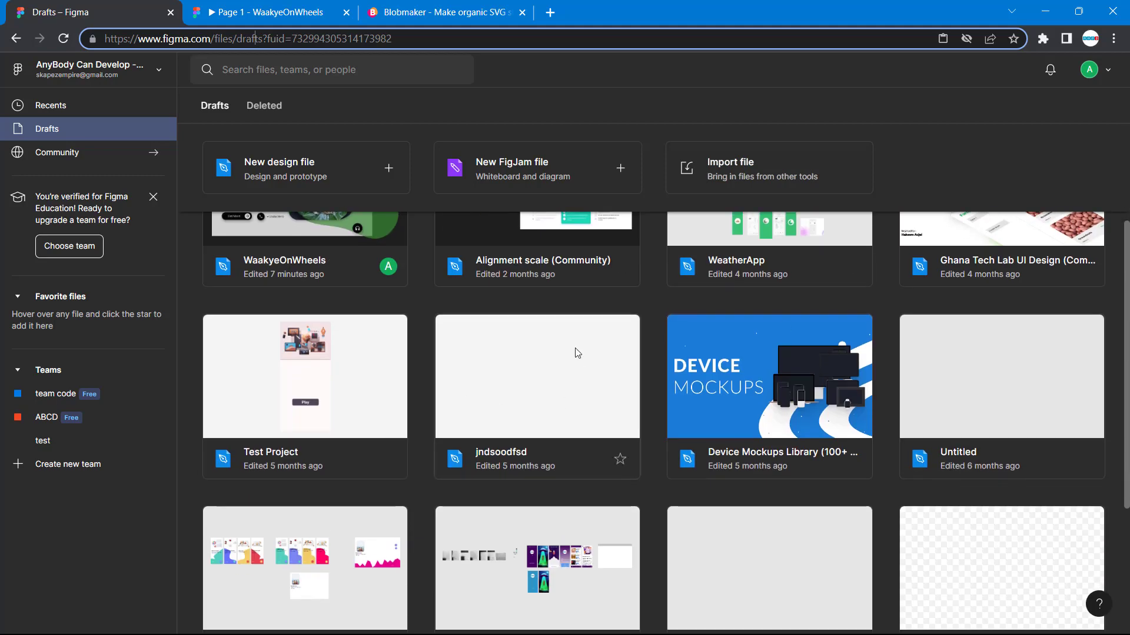
pyautogui.scroll(5, 578, 353)
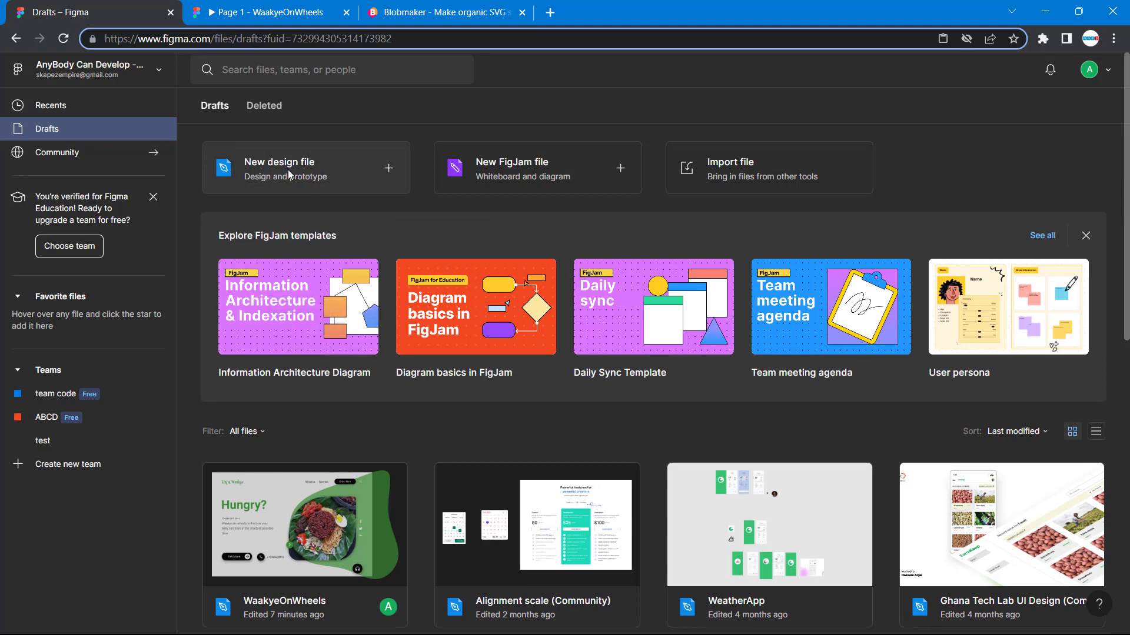
pyautogui.scroll(-4, 300, 194)
pyautogui.click(301, 300)
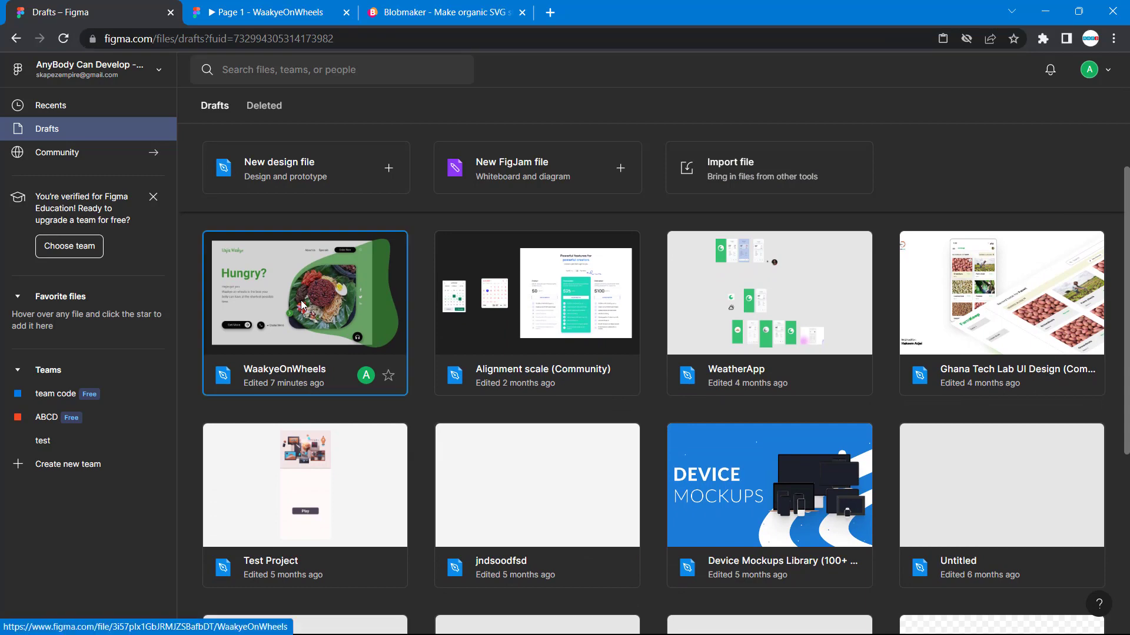
pyautogui.doubleClick(301, 300)
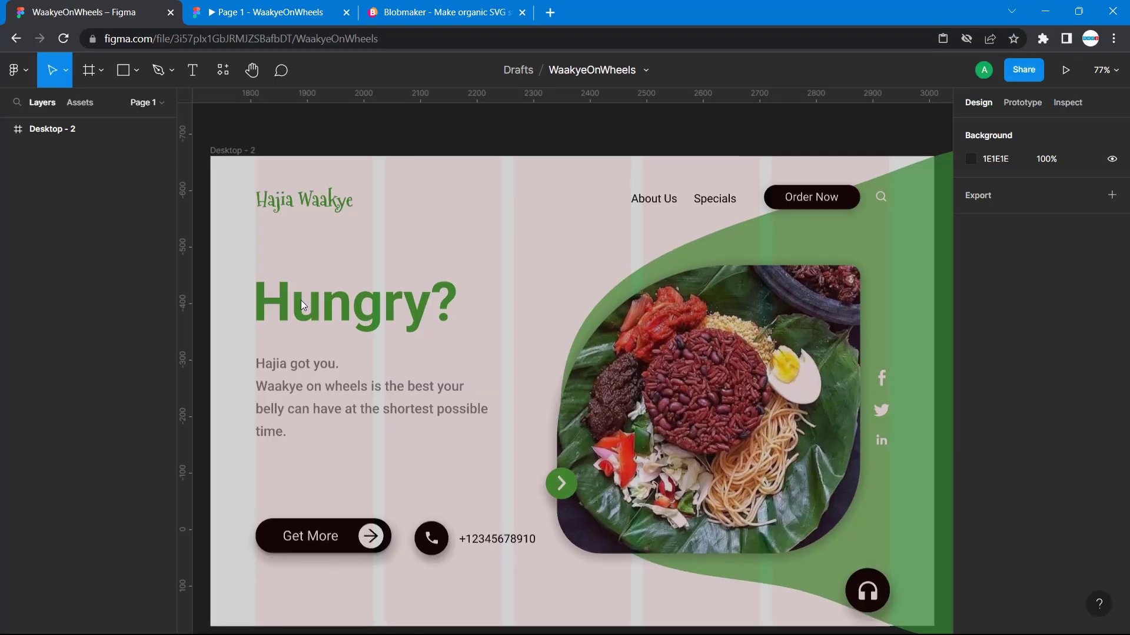
# - Examine the layout of the Desktop - 2 reference frame, including the green blob extending past its edge
pyautogui.scroll(-3, 598, 265)
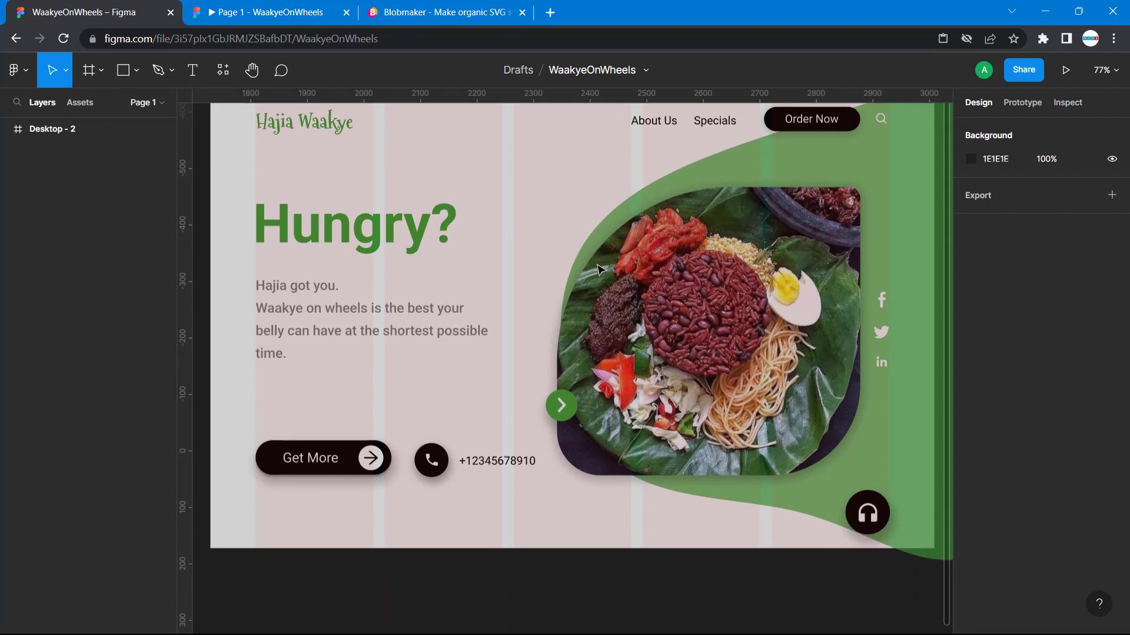
pyautogui.scroll(2, 598, 265)
pyautogui.hscroll(6, 795, 264)
pyautogui.hscroll(-6, 794, 262)
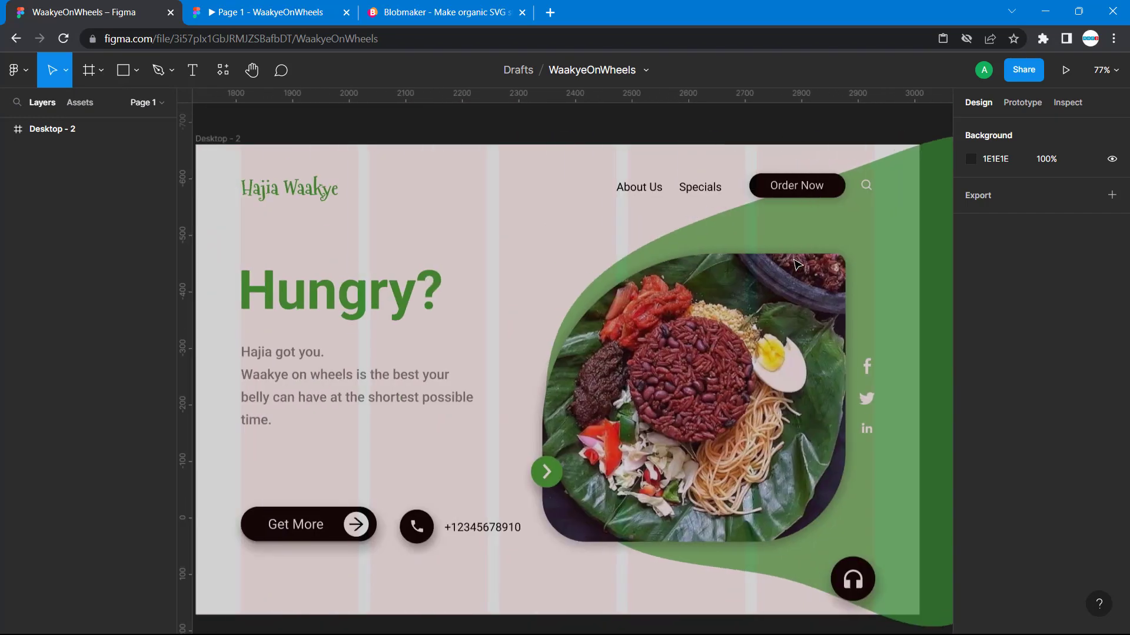
pyautogui.hscroll(4, 800, 259)
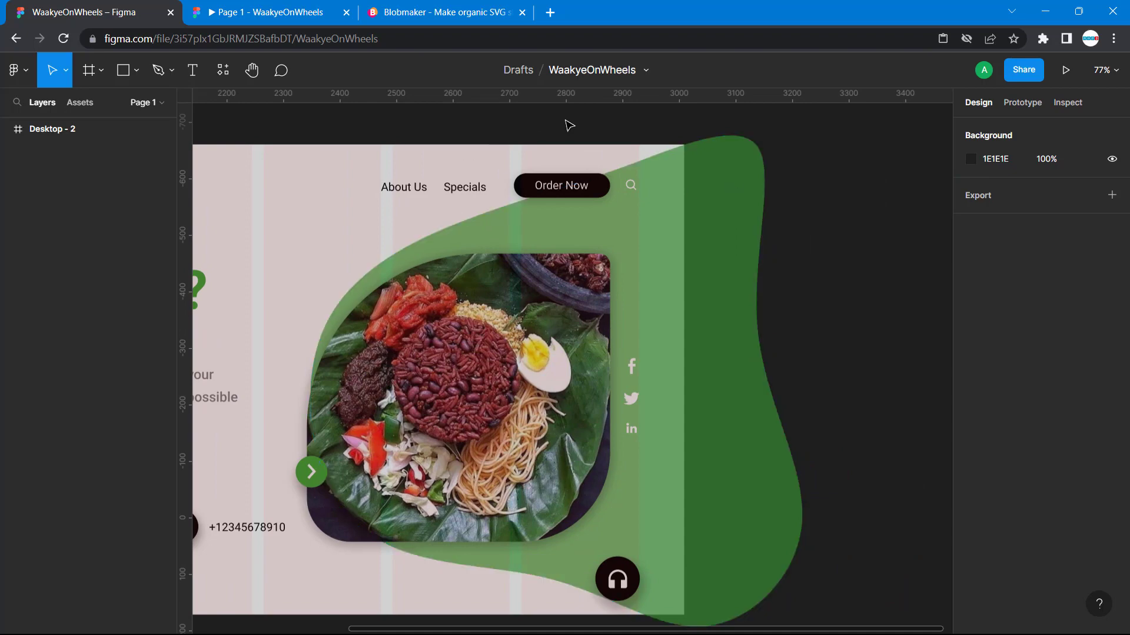
pyautogui.hscroll(-4, 494, 158)
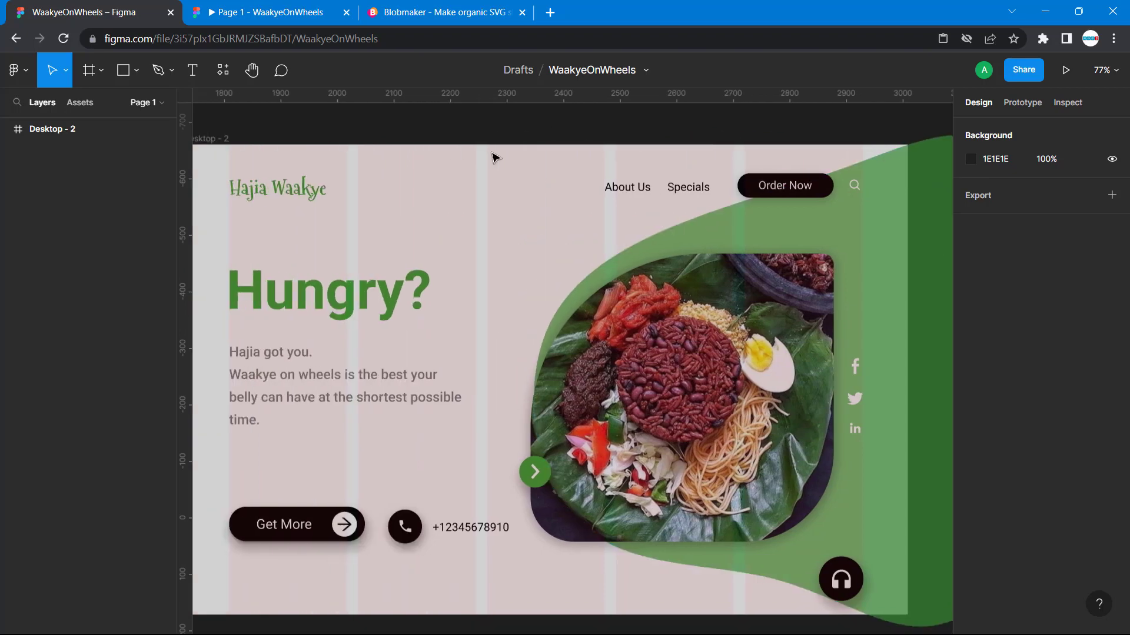
pyautogui.hscroll(-7, 494, 157)
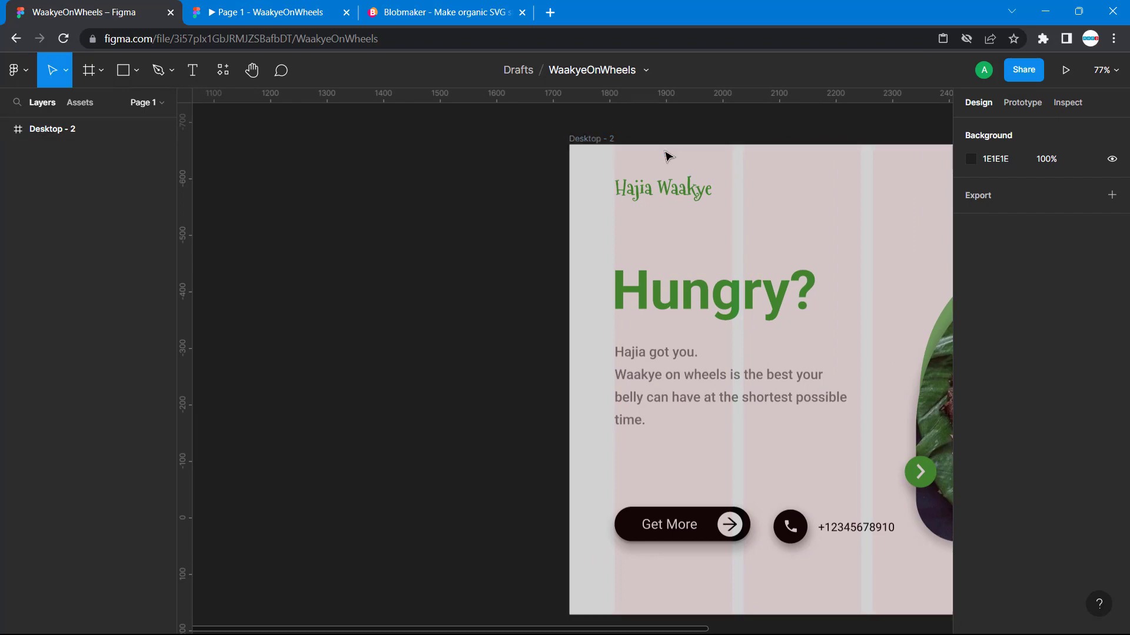
pyautogui.hscroll(4, 668, 156)
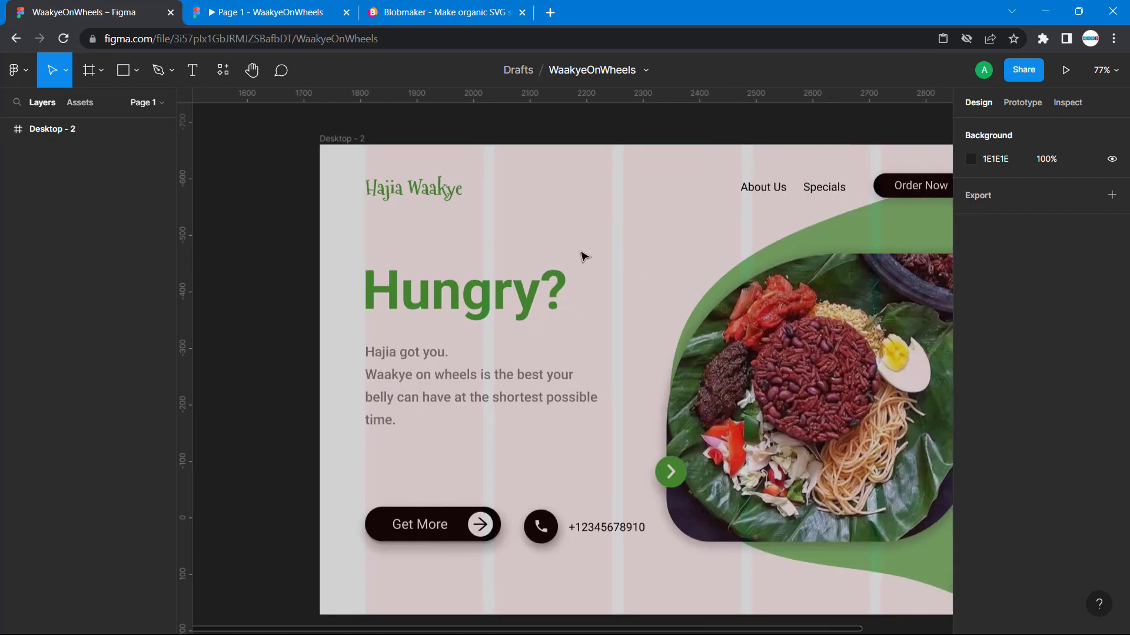
pyautogui.hscroll(7, 582, 256)
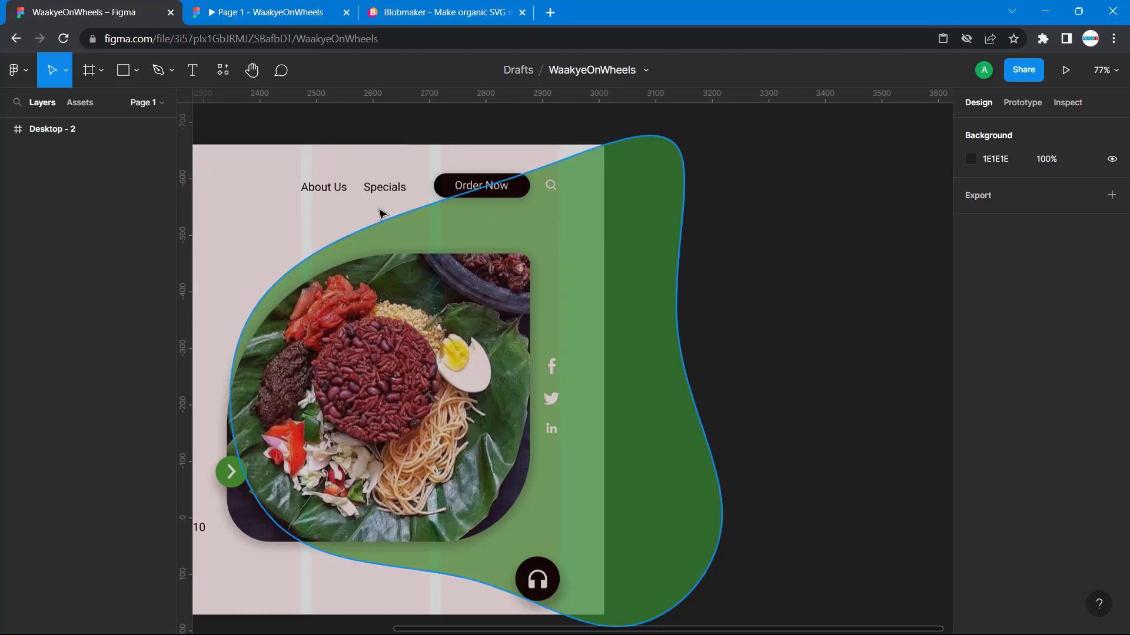
pyautogui.hscroll(-4, 379, 213)
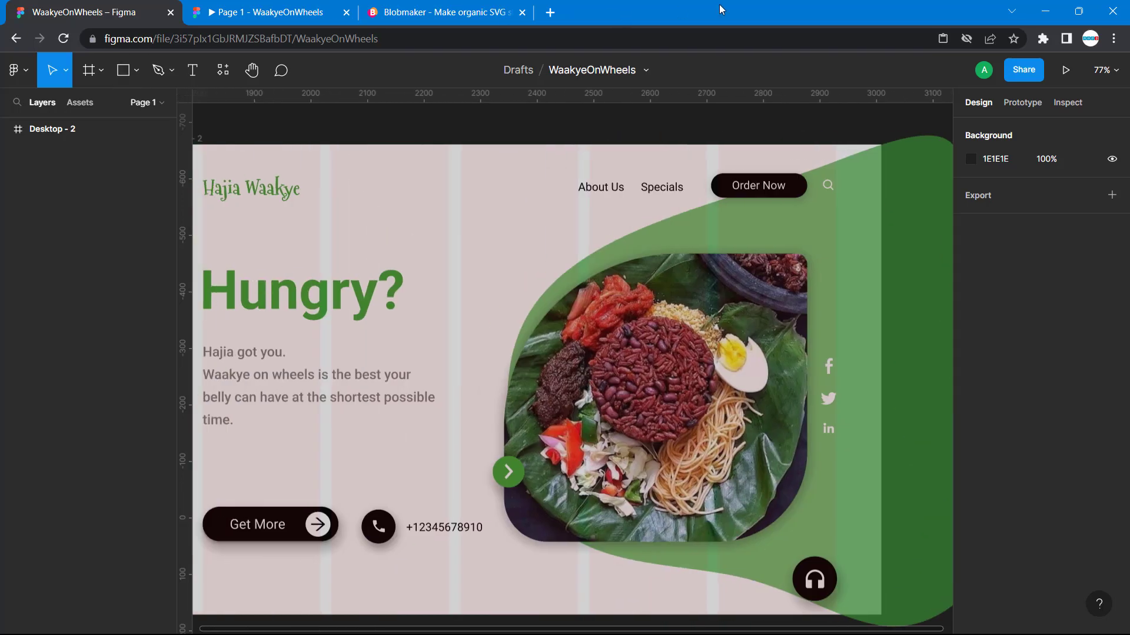
pyautogui.click(815, 27)
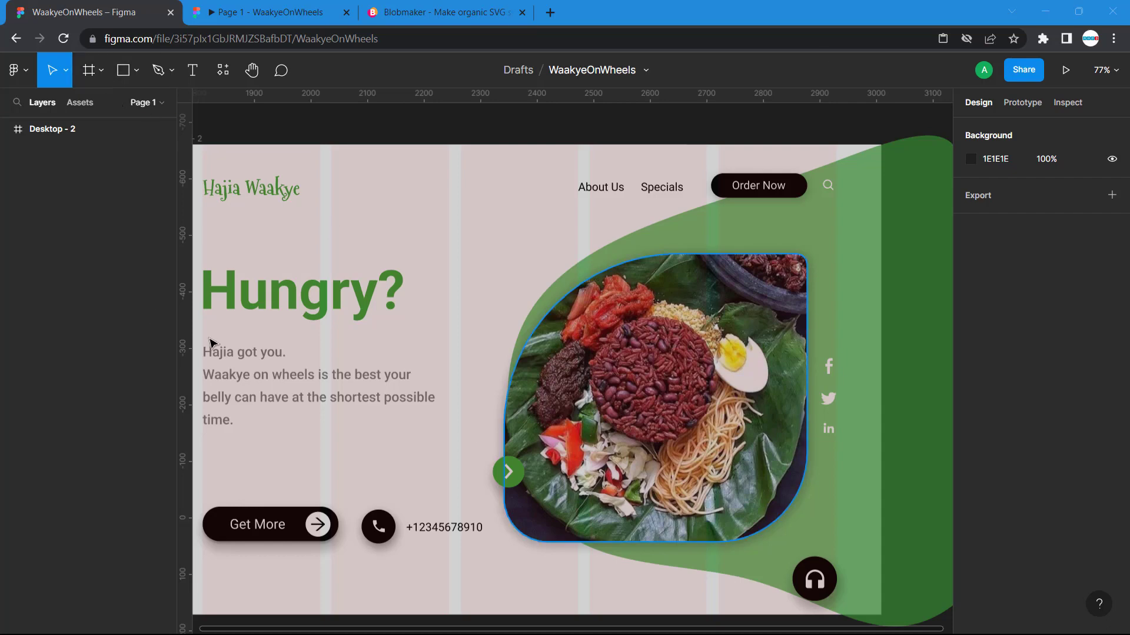
# - Create a MacBook Air M2 frame (1280 × 832) and move it to X 3260, Y -660, clear of the reference design's blob
pyautogui.click(101, 73)
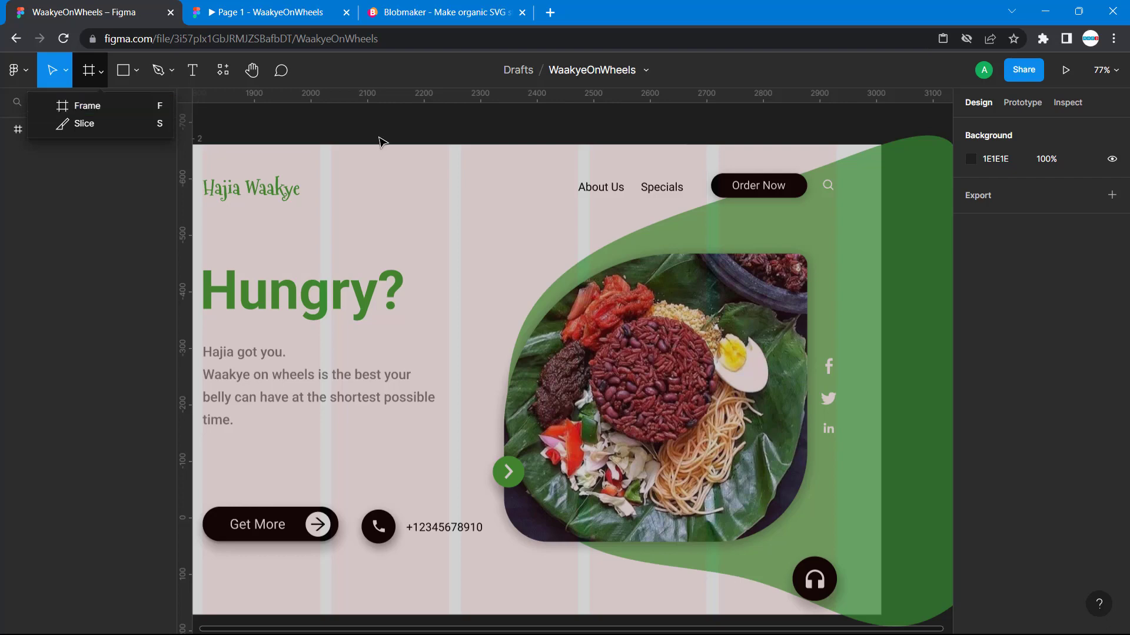
pyautogui.click(130, 104)
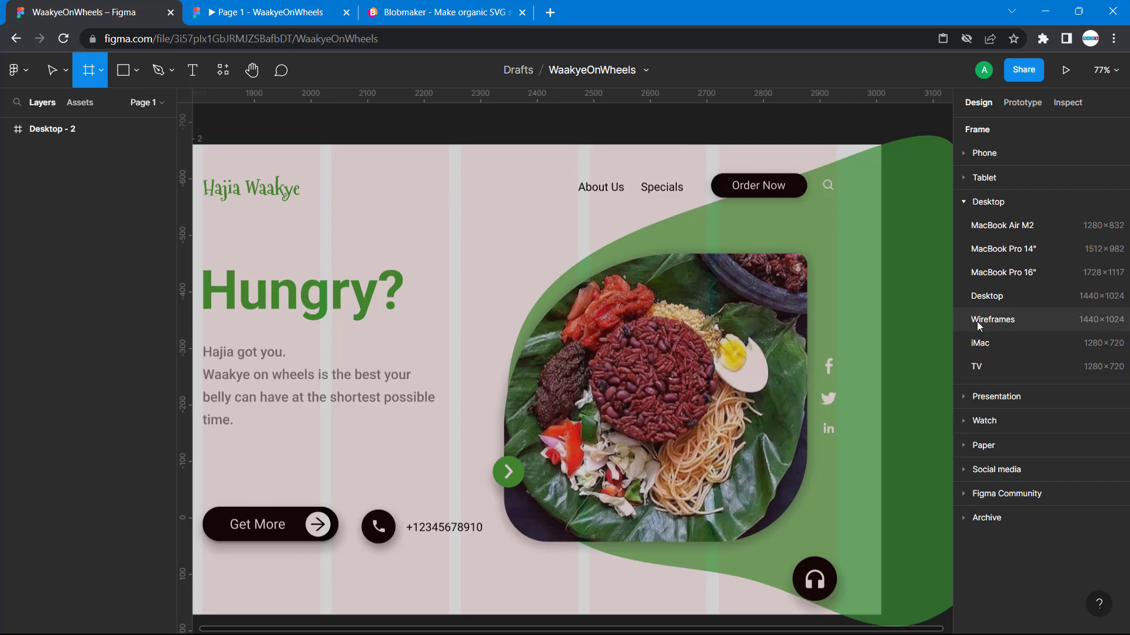
pyautogui.click(993, 228)
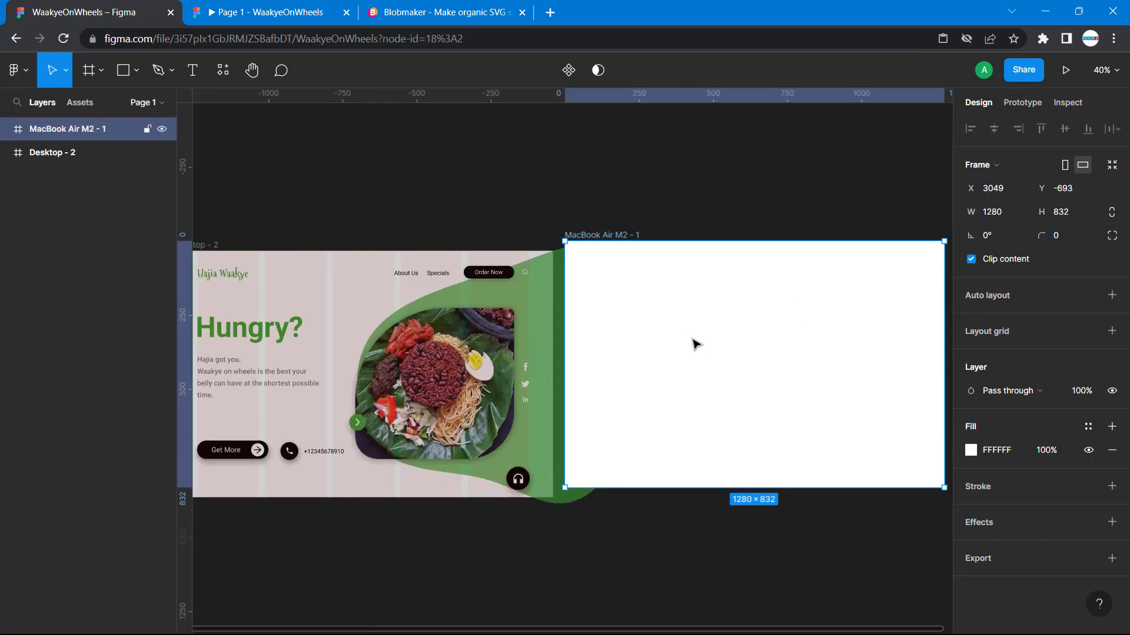
pyautogui.moveTo(731, 318); pyautogui.dragTo(794, 332)
pyautogui.scroll(-2, 749, 308)
pyautogui.hscroll(-2, 749, 308)
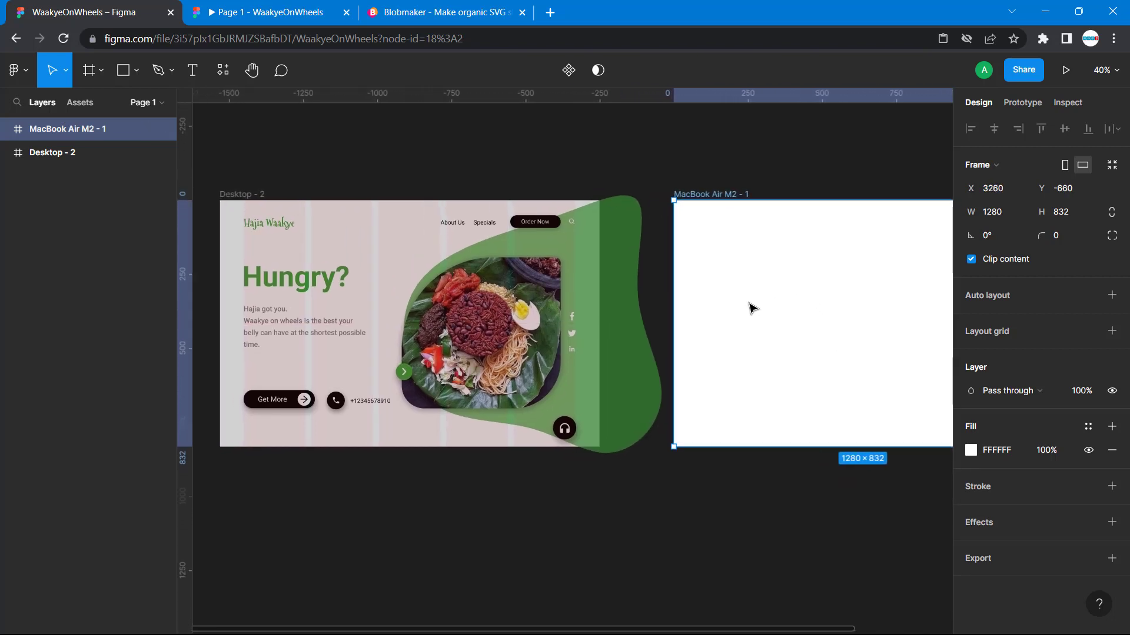
pyautogui.hscroll(3, 752, 307)
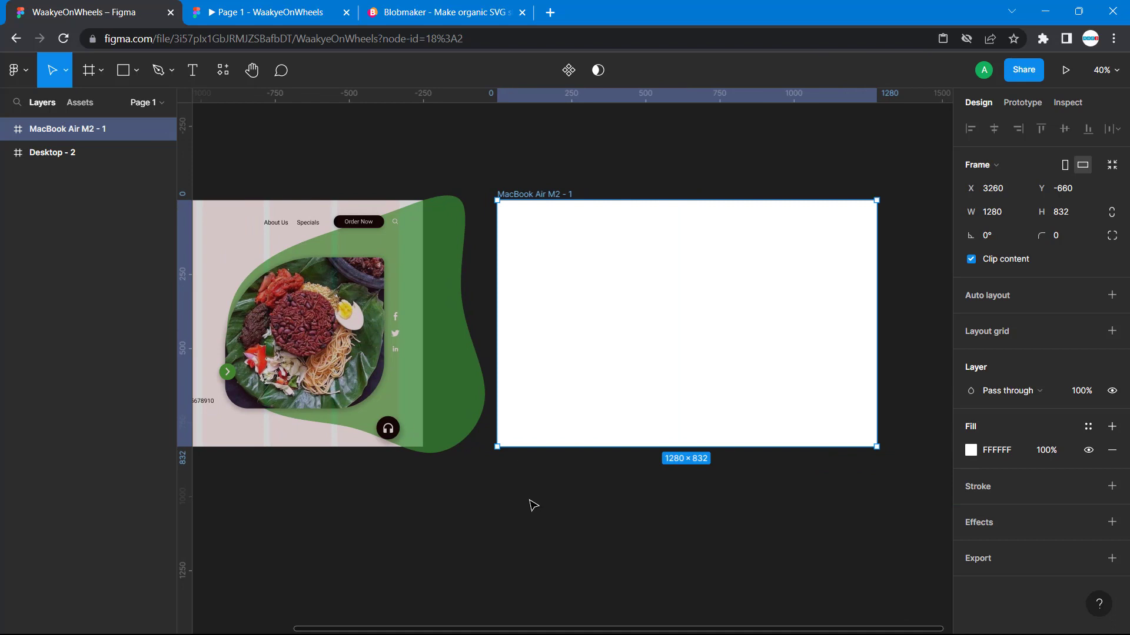
pyautogui.hscroll(-3, 533, 506)
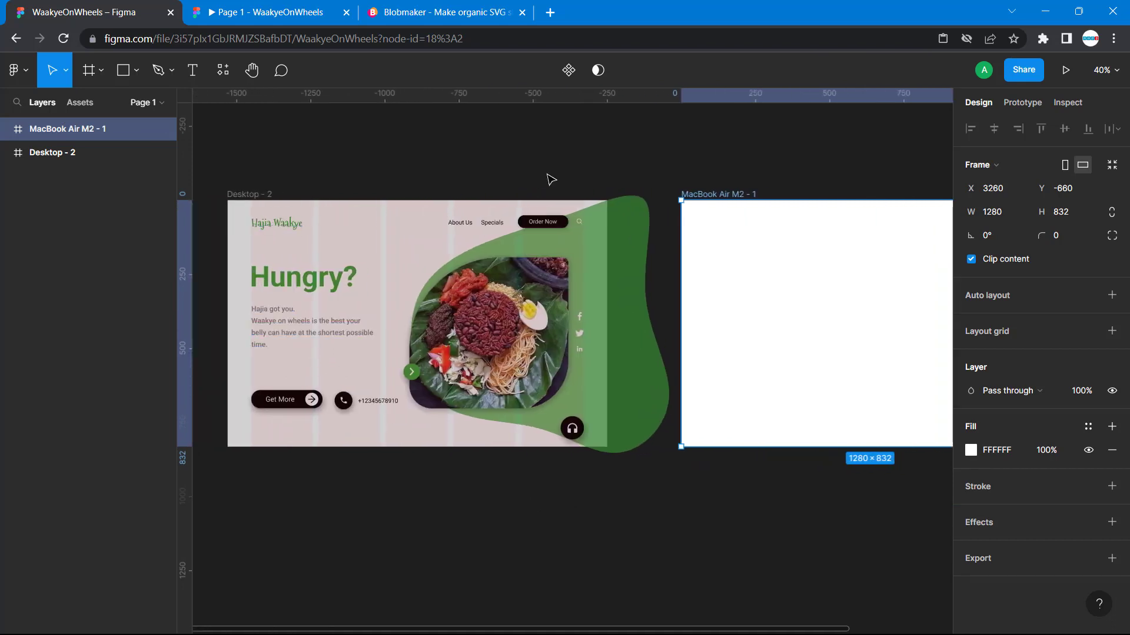
pyautogui.click(652, 155)
pyautogui.click(194, 79)
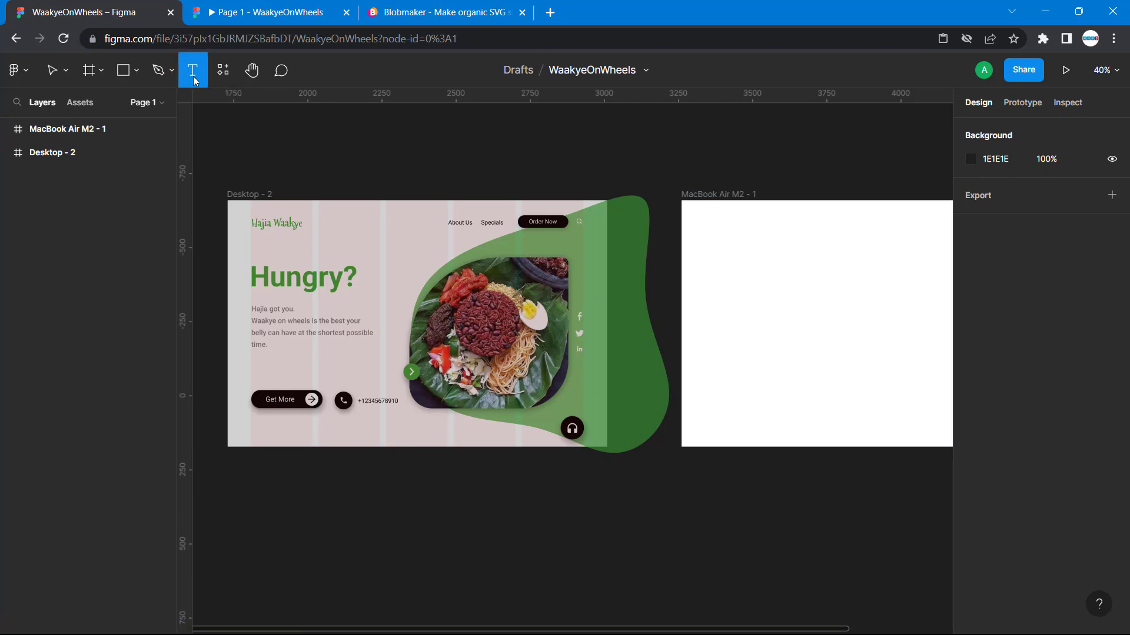
pyautogui.click(721, 236)
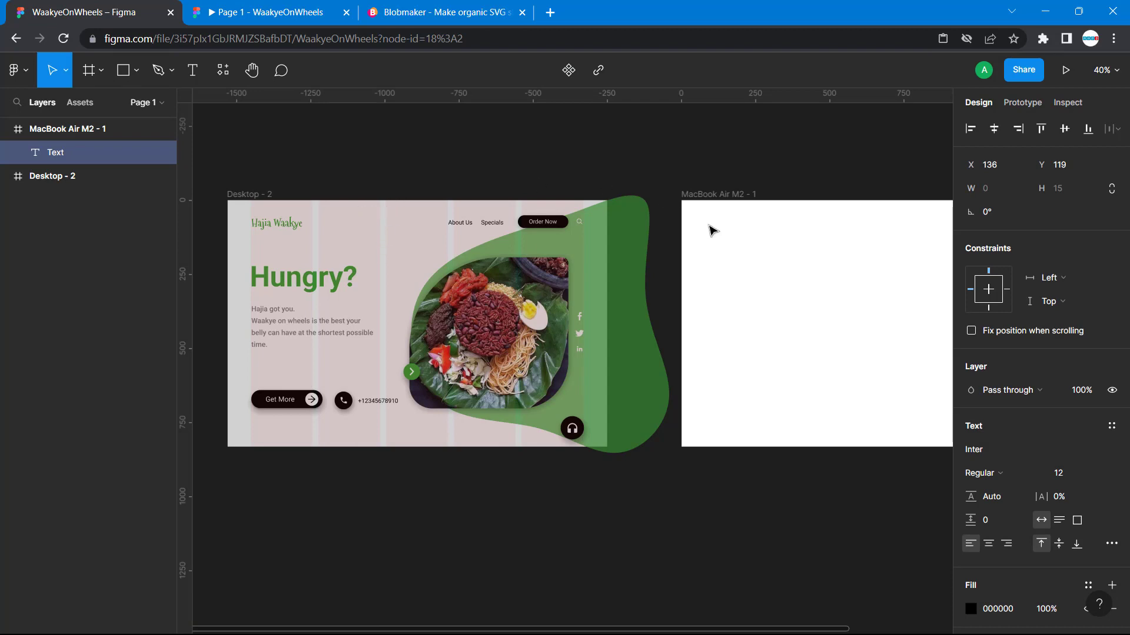
pyautogui.press('Escape')
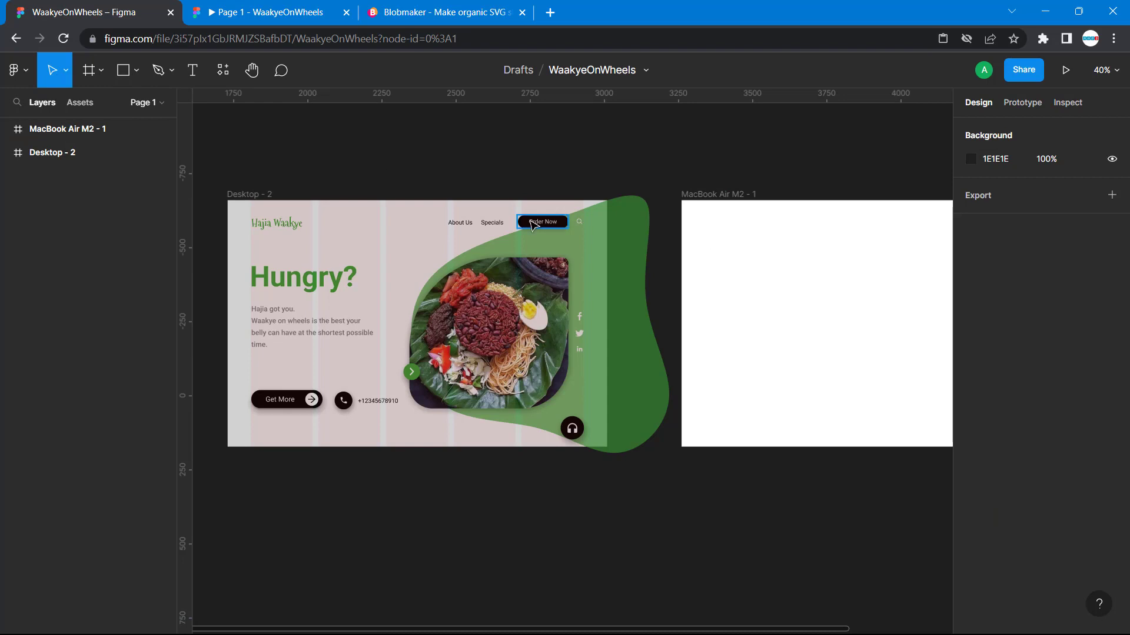
# - Add a layout grid to the MacBook Air M2 - 1 frame
pyautogui.hscroll(5, 540, 221)
pyautogui.click(537, 201)
pyautogui.click(483, 196)
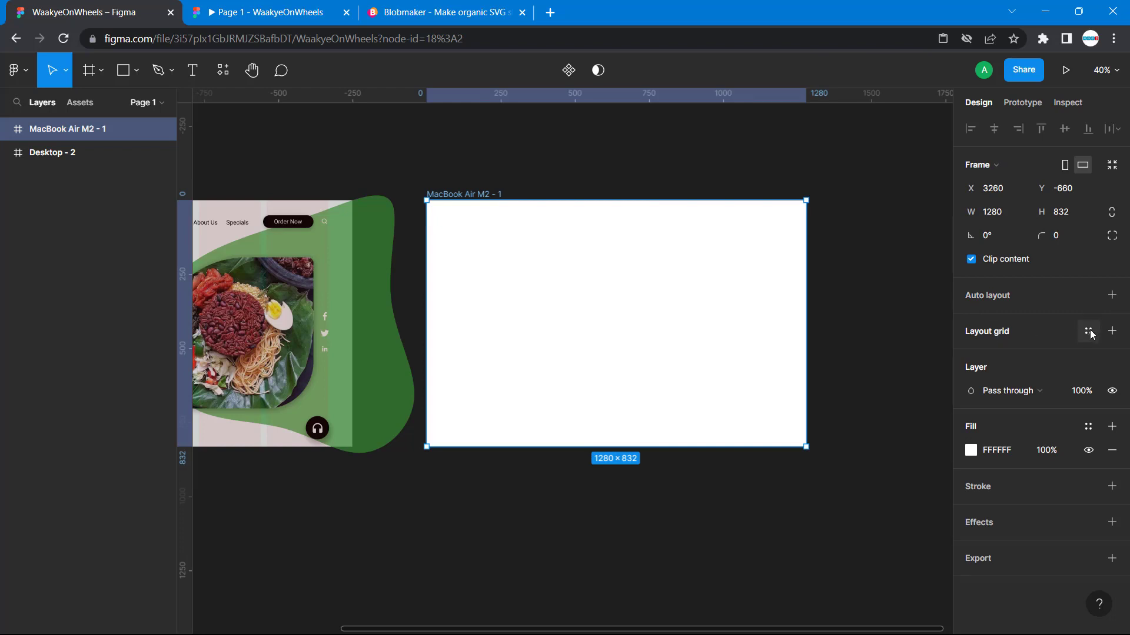
pyautogui.click(1088, 332)
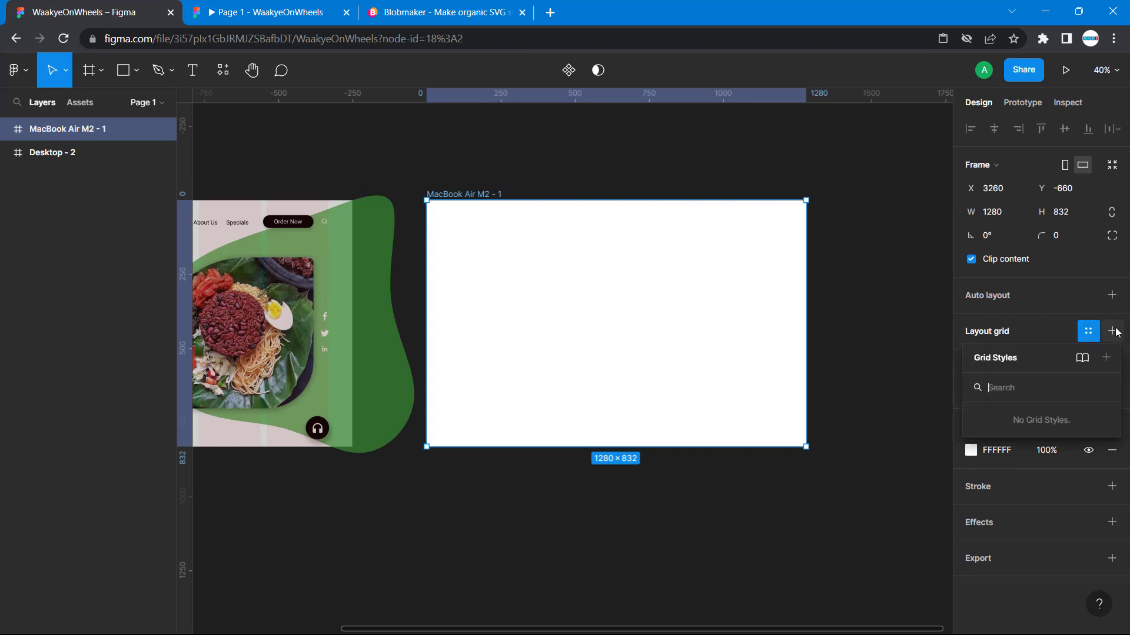
pyautogui.click(1112, 331)
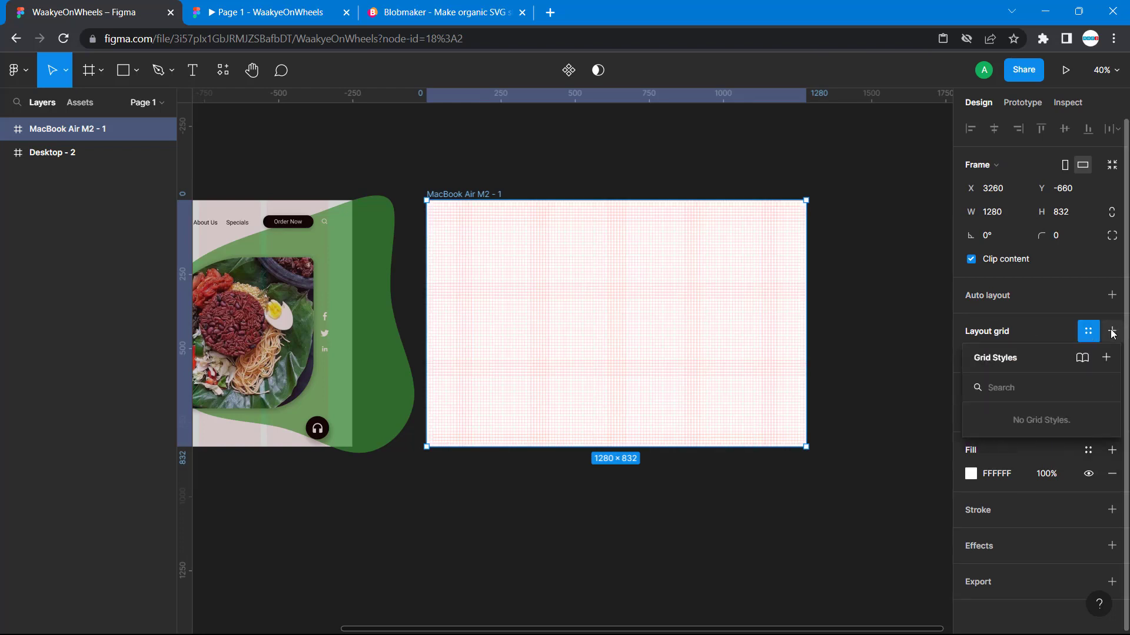
pyautogui.click(1112, 332)
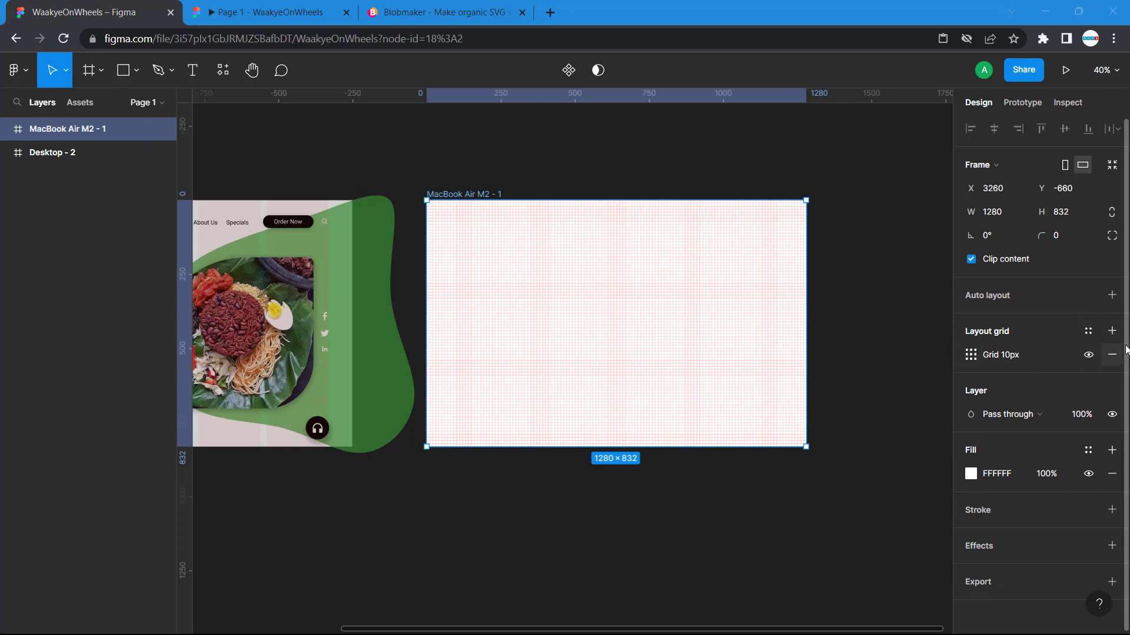
# - Change the new frame's layout grid type to Columns
pyautogui.click(971, 355)
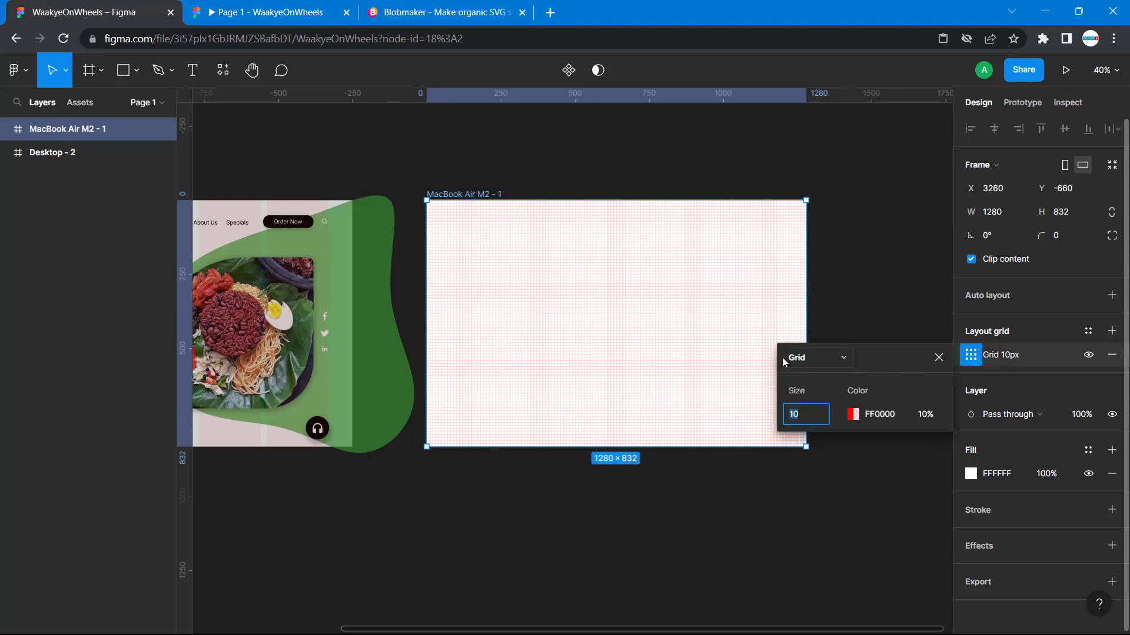
pyautogui.click(814, 359)
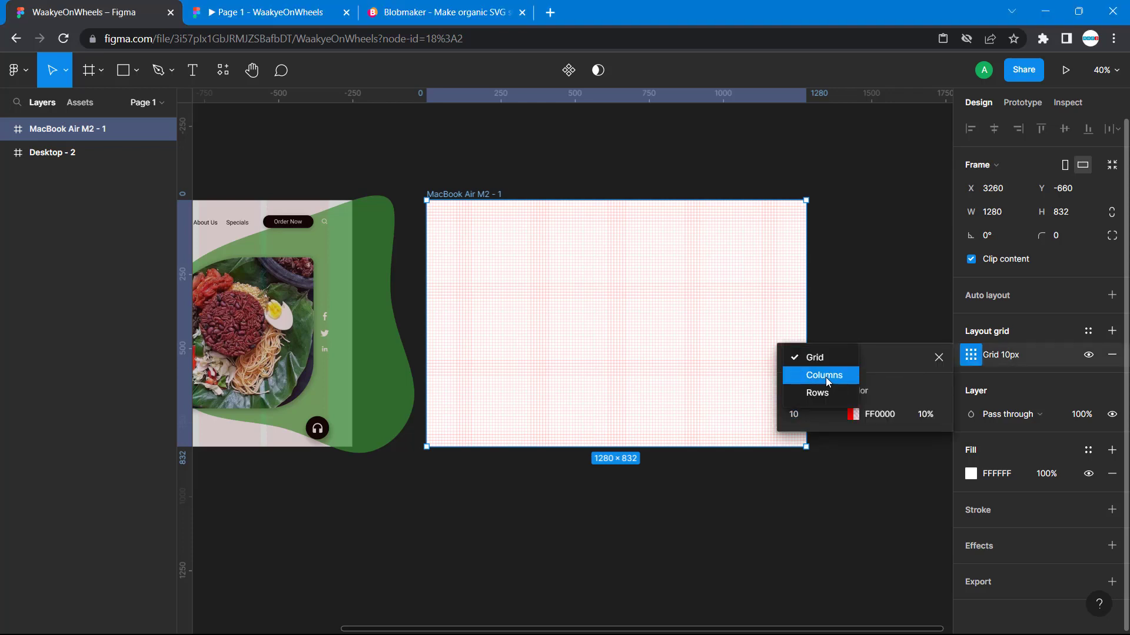
pyautogui.click(825, 376)
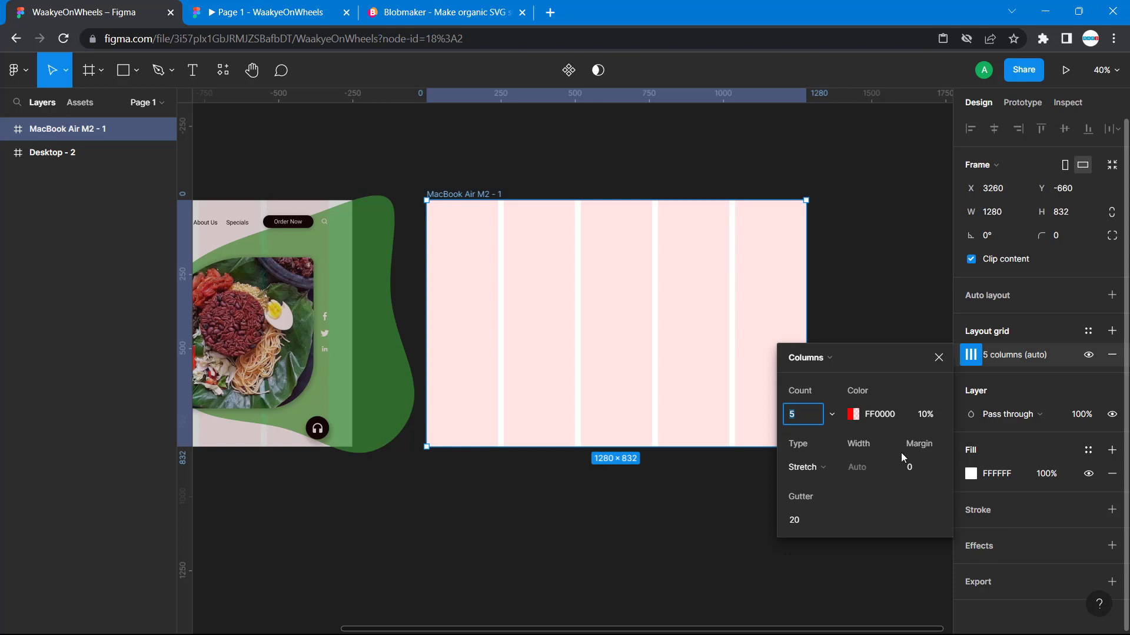
# - Set the MacBook Air M2 - 1 column grid's margin to 80 and its color opacity to 5%
pyautogui.click(916, 469)
pyautogui.press('Return')
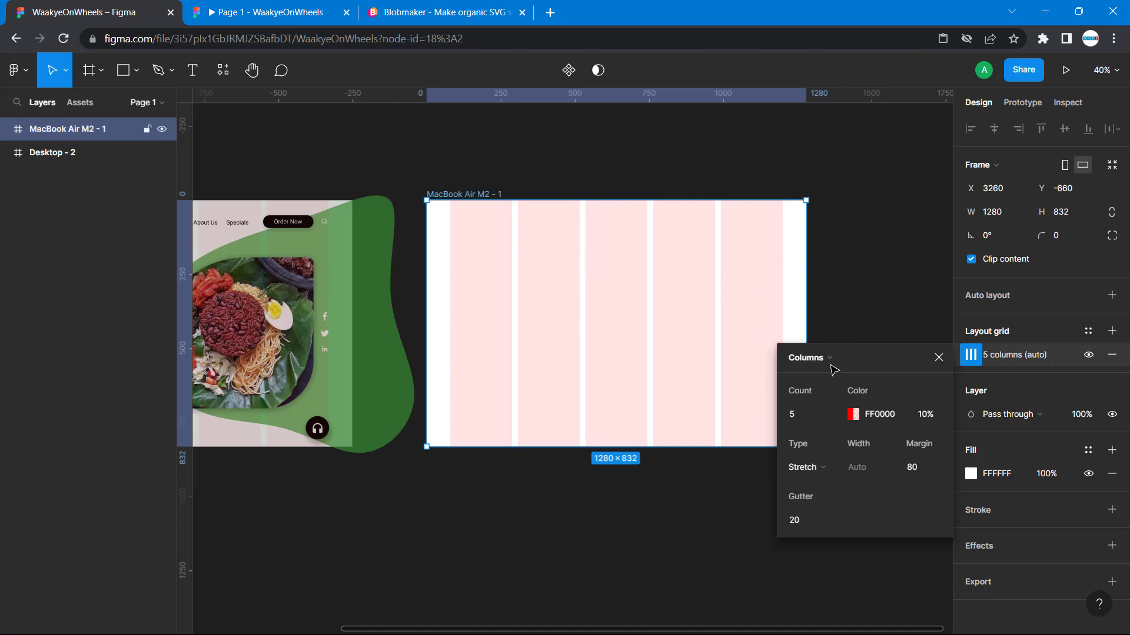
pyautogui.click(923, 419)
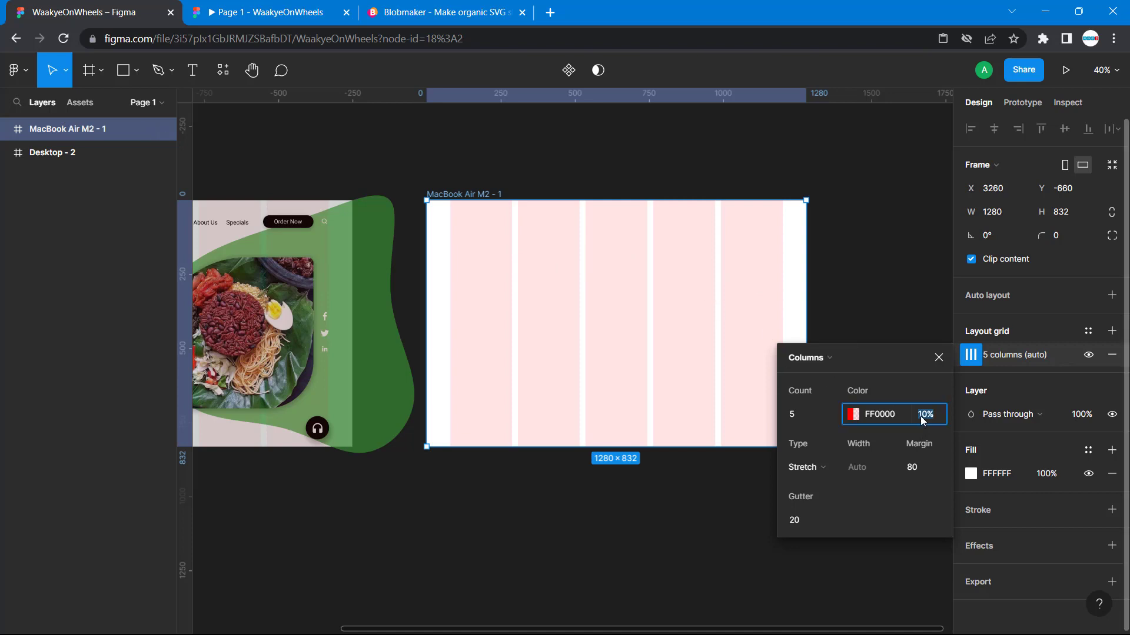
pyautogui.write('5')
pyautogui.press('Return')
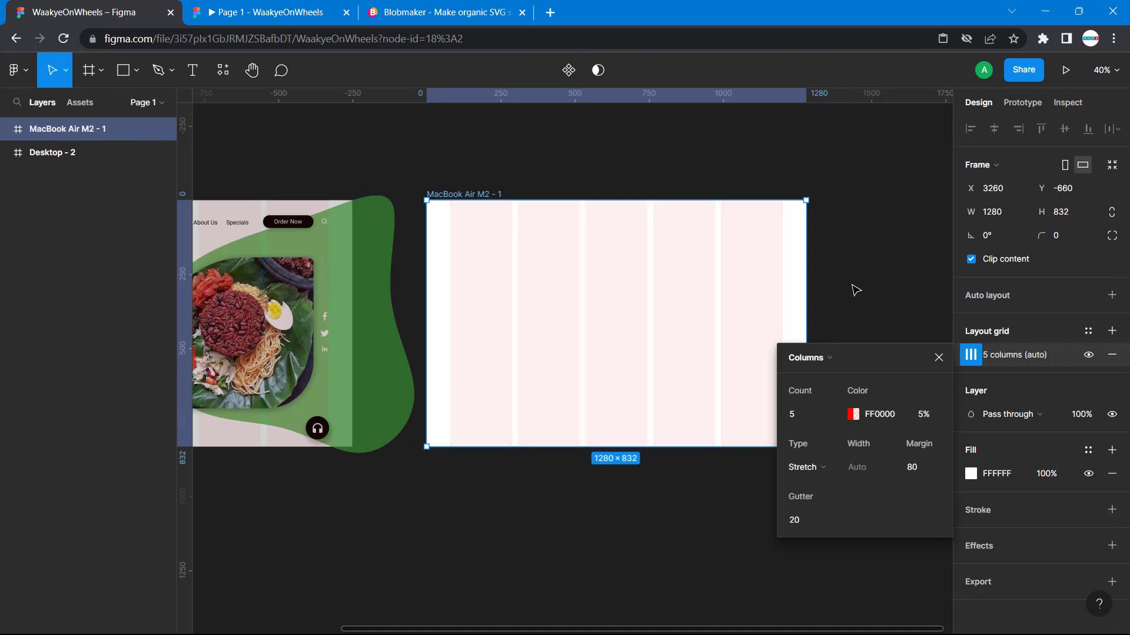
pyautogui.click(812, 264)
# - Compare the new frame's column grid with the layout of the Desktop - 2 reference frame
pyautogui.hscroll(-1, 589, 353)
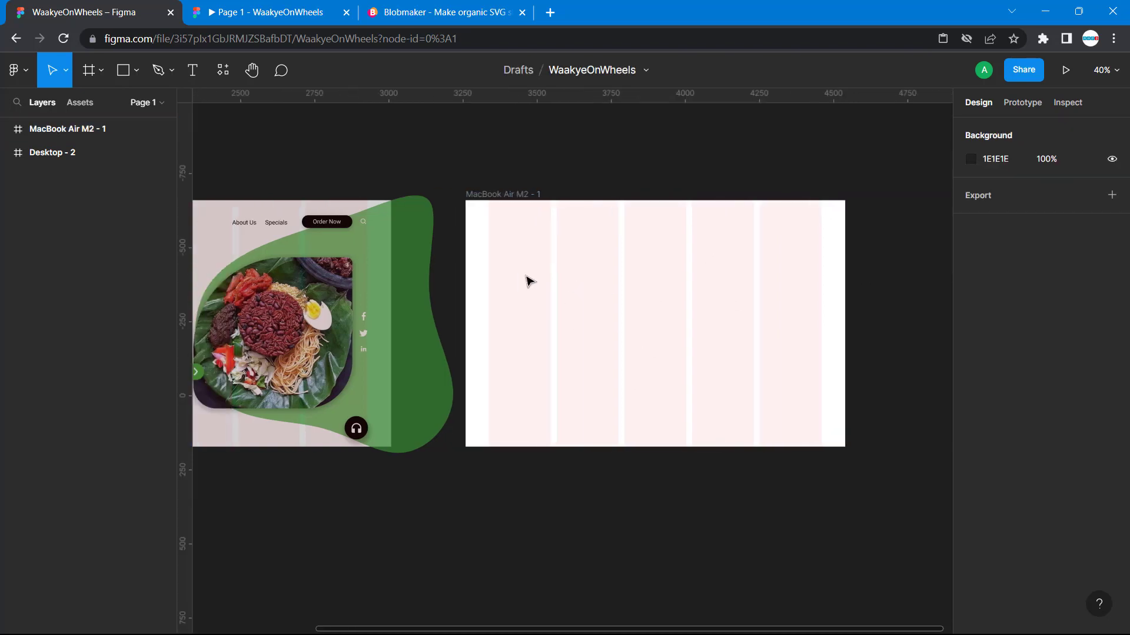
pyautogui.hscroll(-2, 527, 282)
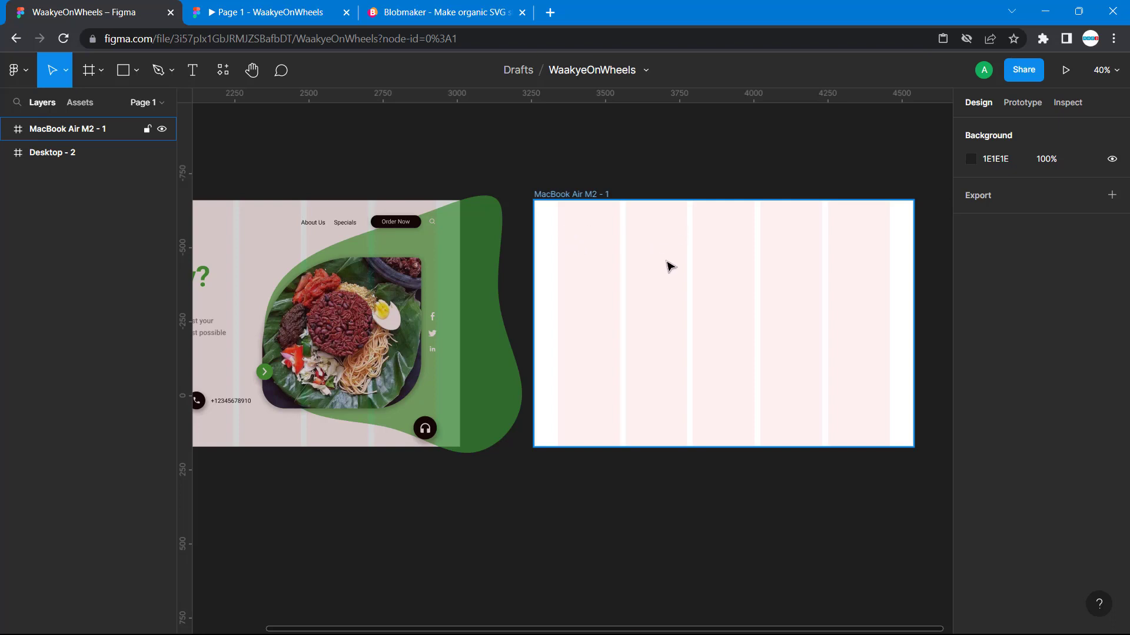
pyautogui.hscroll(-5, 670, 266)
pyautogui.hscroll(1, 670, 266)
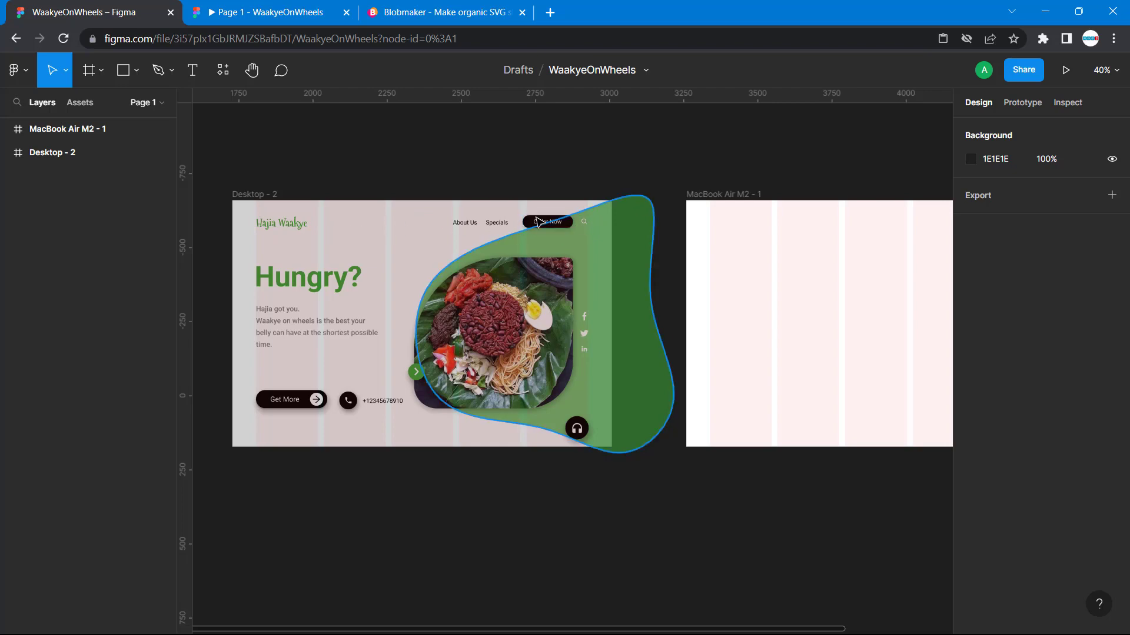
pyautogui.hscroll(1, 506, 174)
pyautogui.hscroll(1, 507, 174)
pyautogui.hscroll(-2, 506, 174)
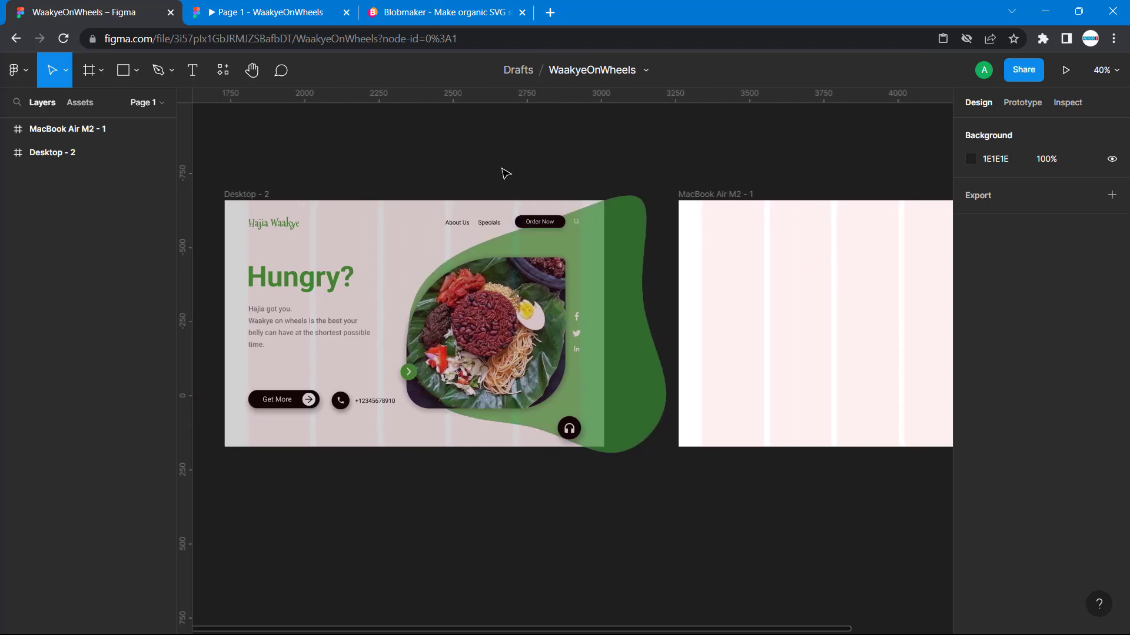
# - Place a text layer at X 88, Y 55, near the top of the first column in the MacBook Air M2 - 1 frame
pyautogui.click(193, 70)
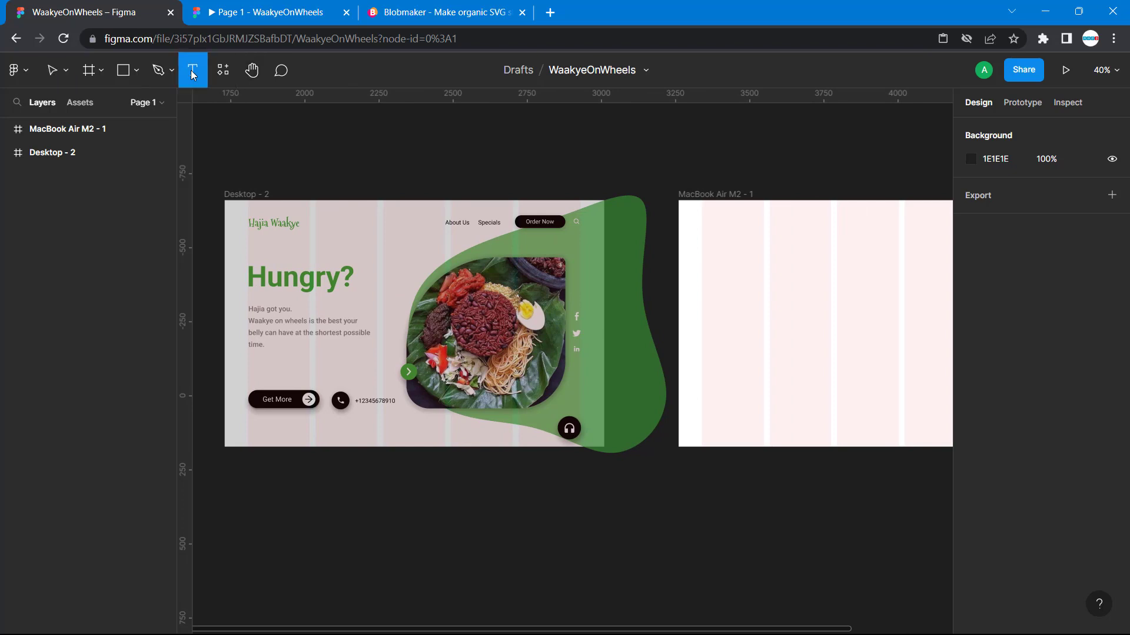
pyautogui.click(705, 216)
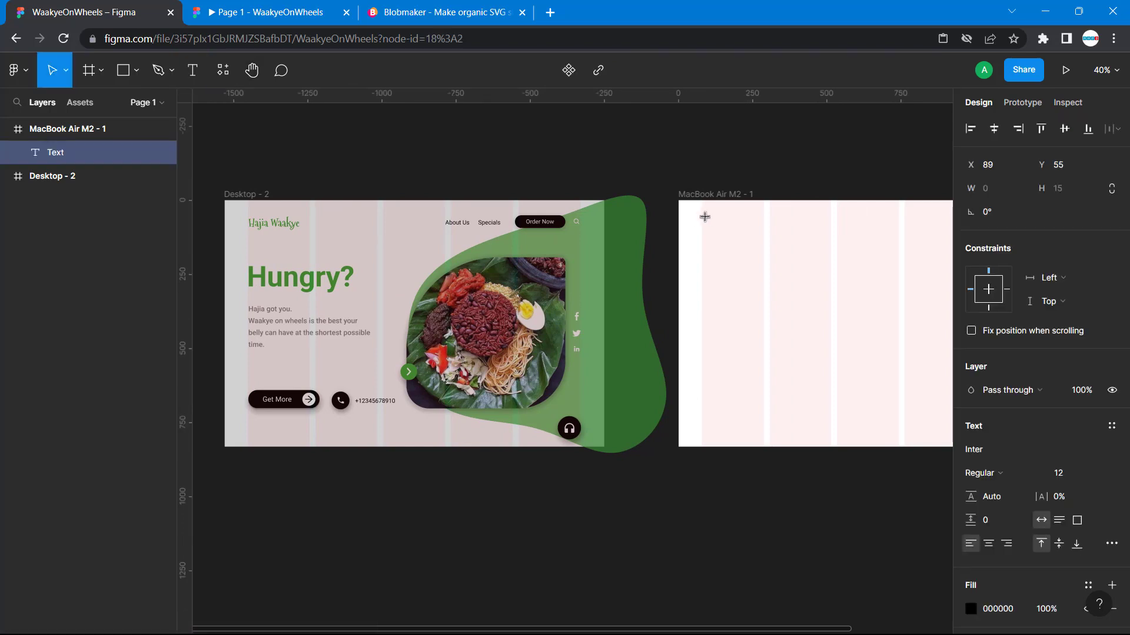
pyautogui.hotkey('ctrl', '=')
pyautogui.hotkey('ctrl', '=')
pyautogui.hotkey('ctrl', '=')
pyautogui.scroll(5, 705, 217)
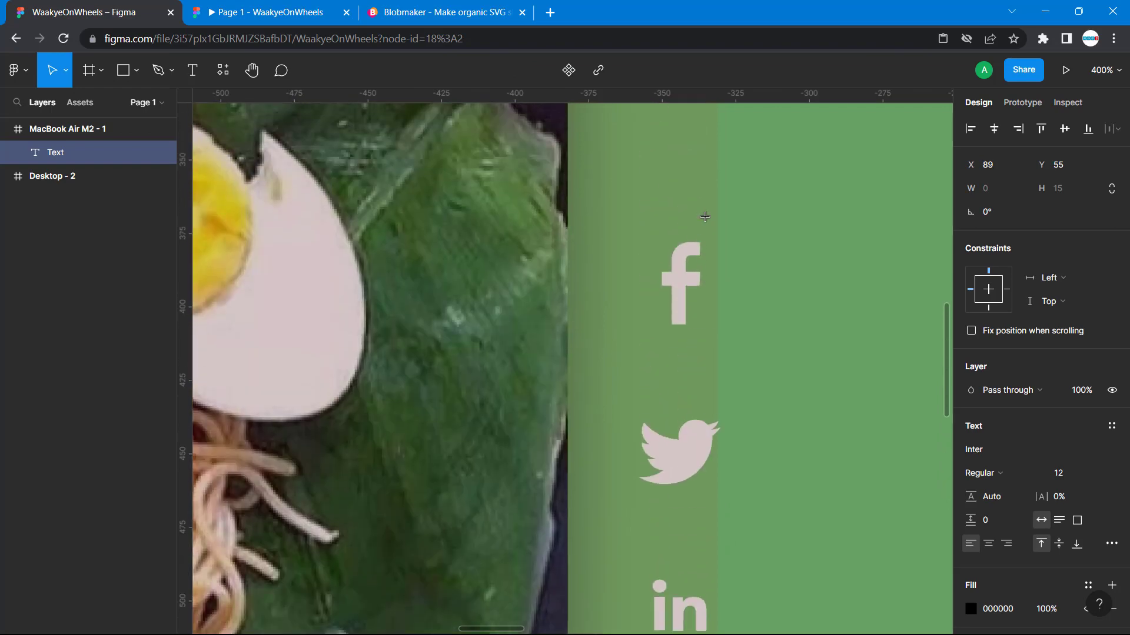
pyautogui.hscroll(8, 704, 217)
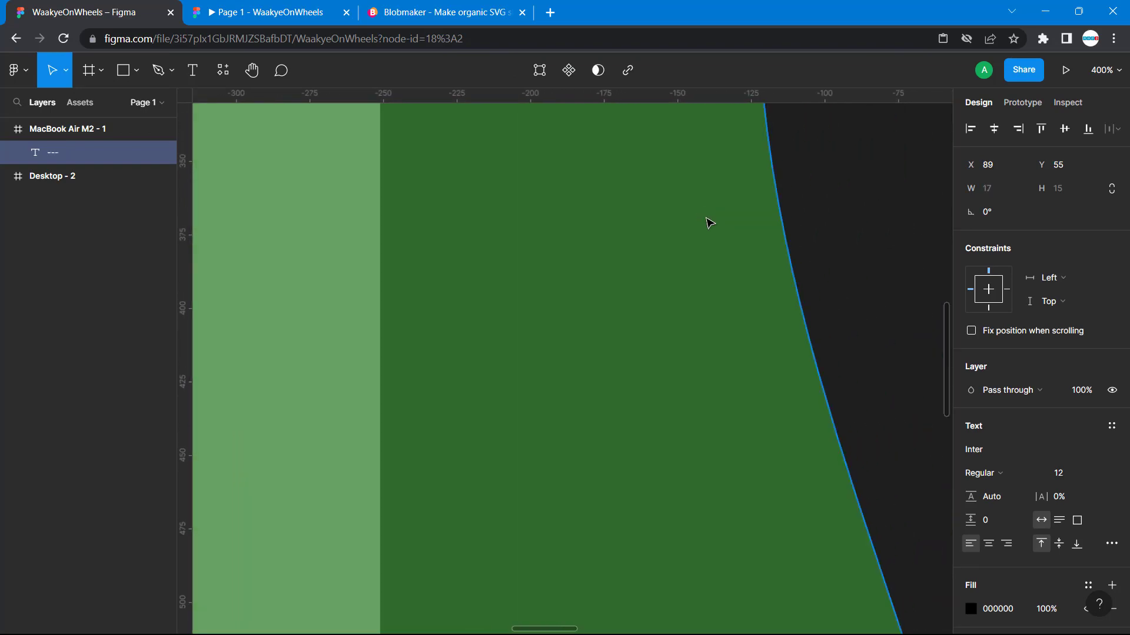
pyautogui.press('-')
pyautogui.press('-')
pyautogui.press('-')
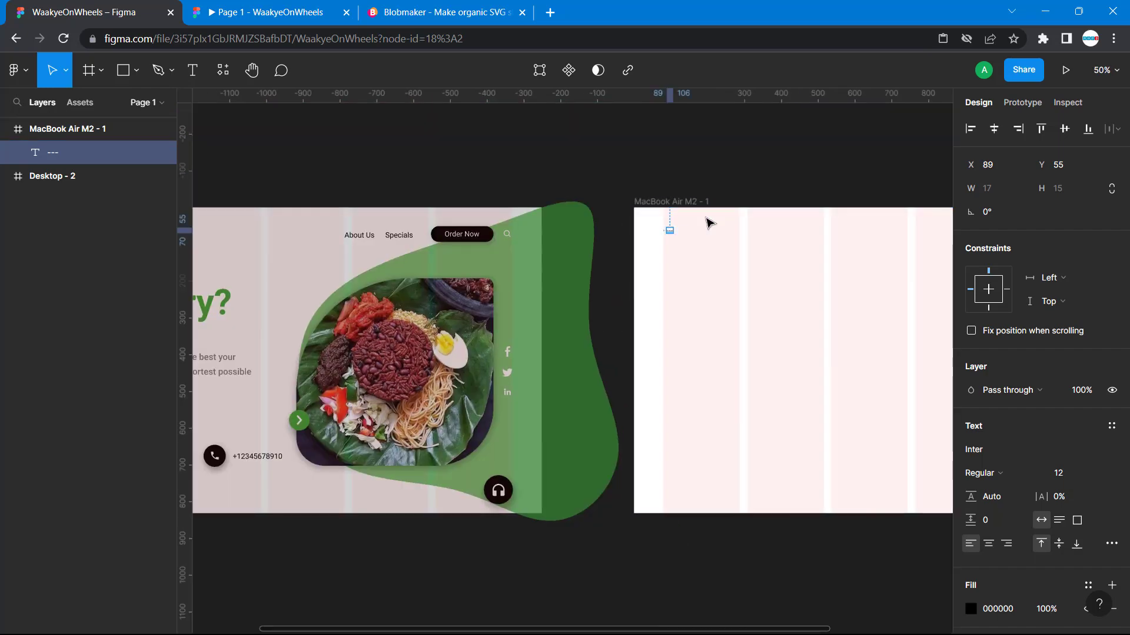
pyautogui.press('Left')
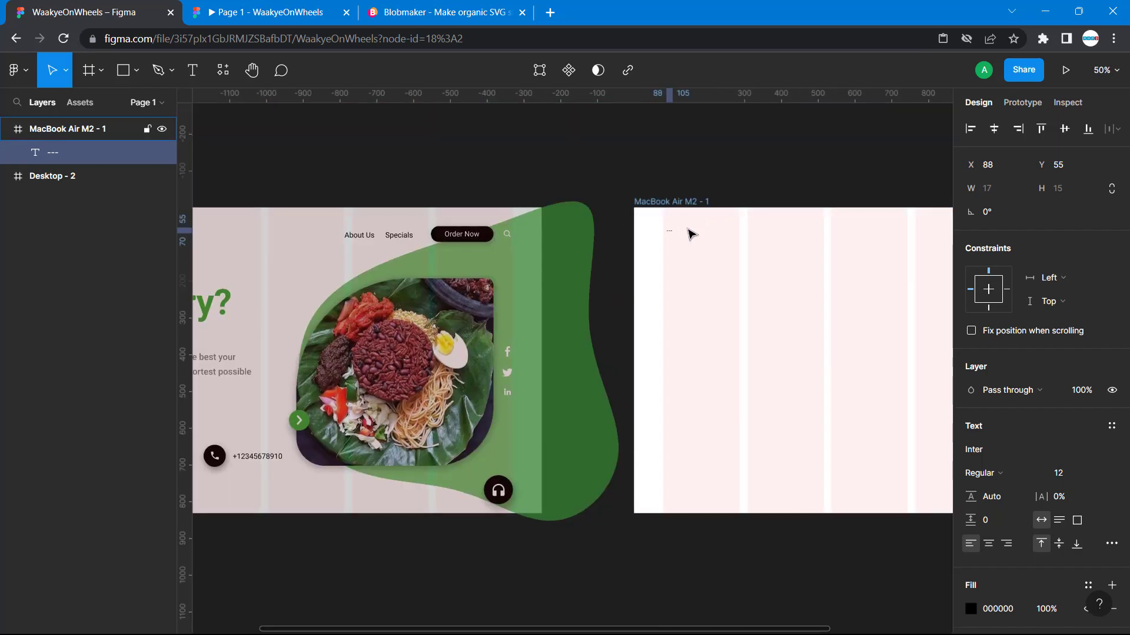
pyautogui.hotkey('shift', '0')
pyautogui.scroll(3, 689, 234)
pyautogui.hscroll(4, 689, 234)
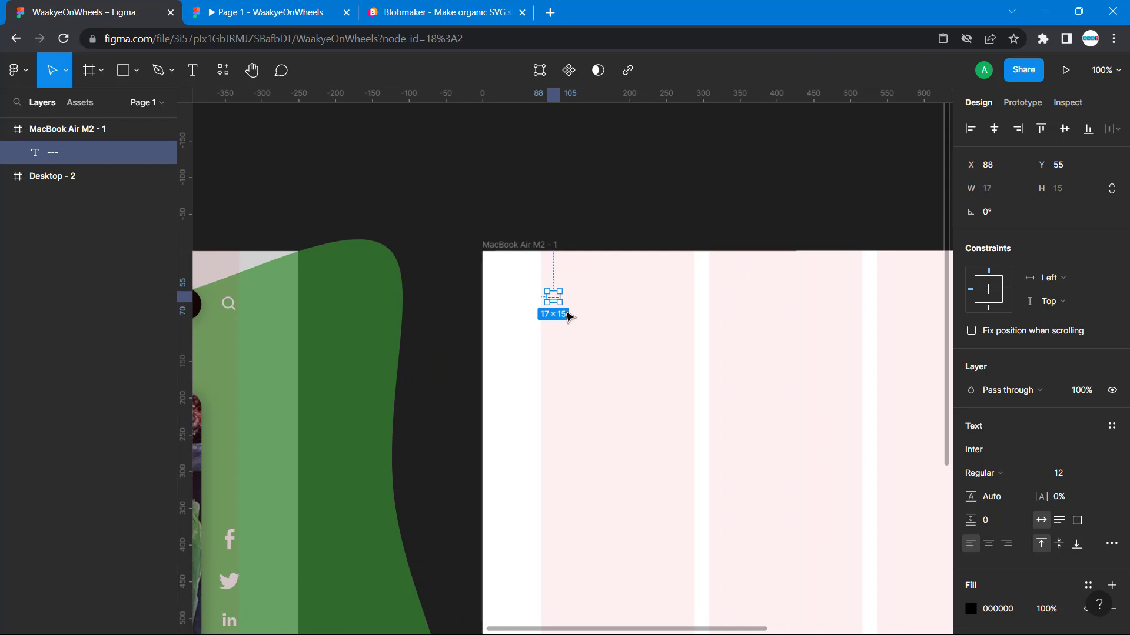
# - Replace the stray hyphens in the new text layer with "Hajia Waakye"
pyautogui.doubleClick(554, 297)
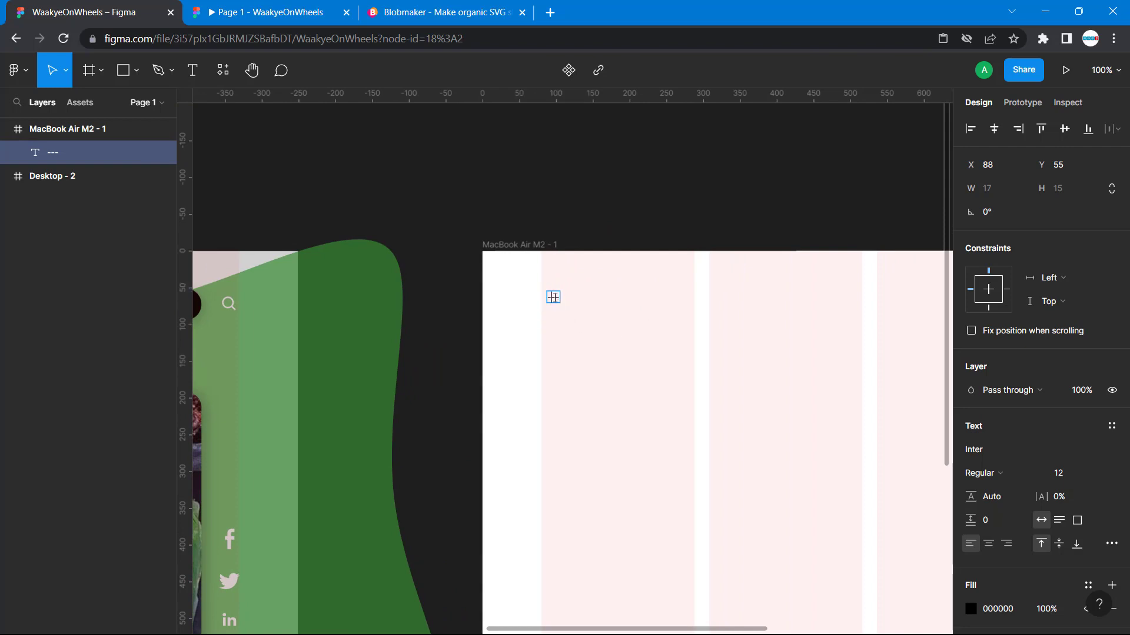
pyautogui.press('BackSpace')
pyautogui.press('BackSpace')
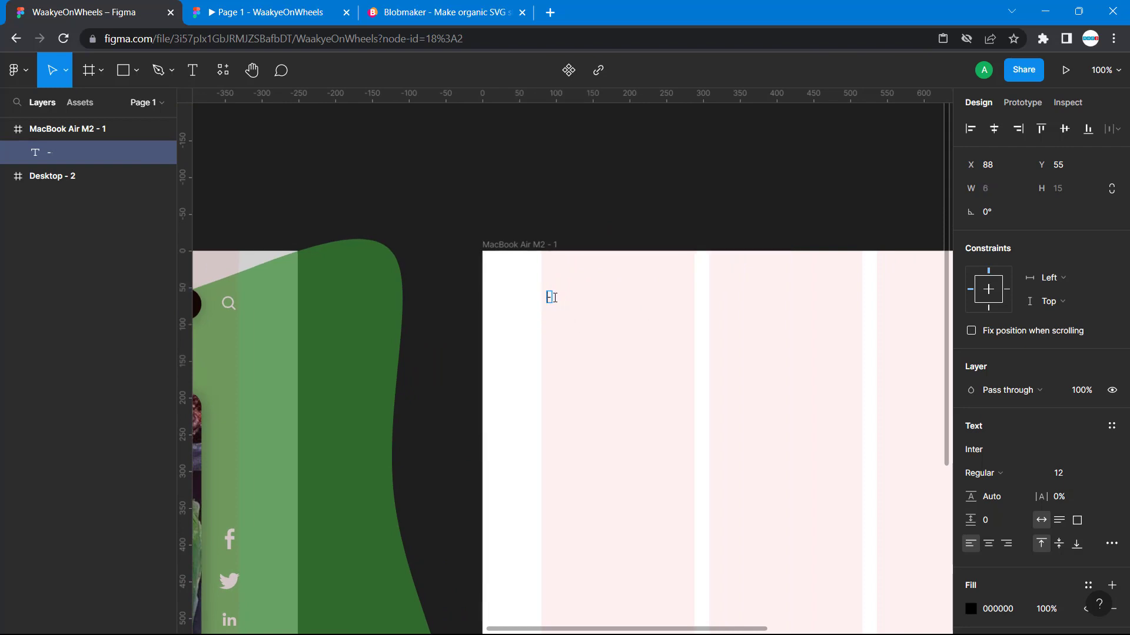
pyautogui.press('BackSpace')
pyautogui.write('H')
pyautogui.press('BackSpace')
pyautogui.write('Hajia Waakye')
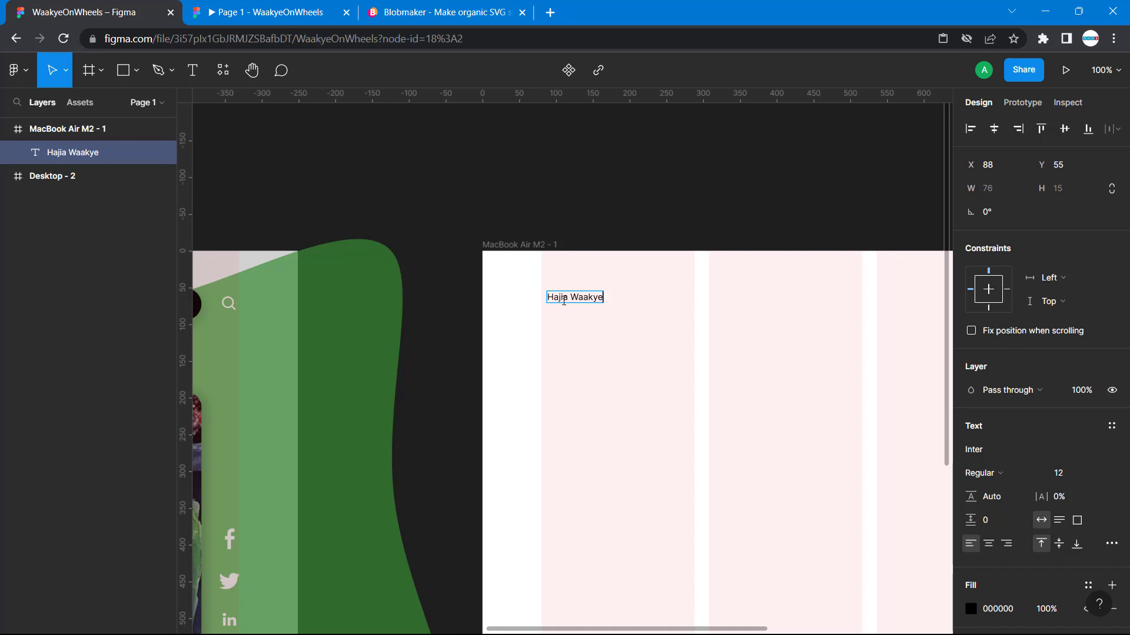
# - Change the font of the new Hajia Waakye text to Mountains of Christmas
pyautogui.tripleClick(565, 295)
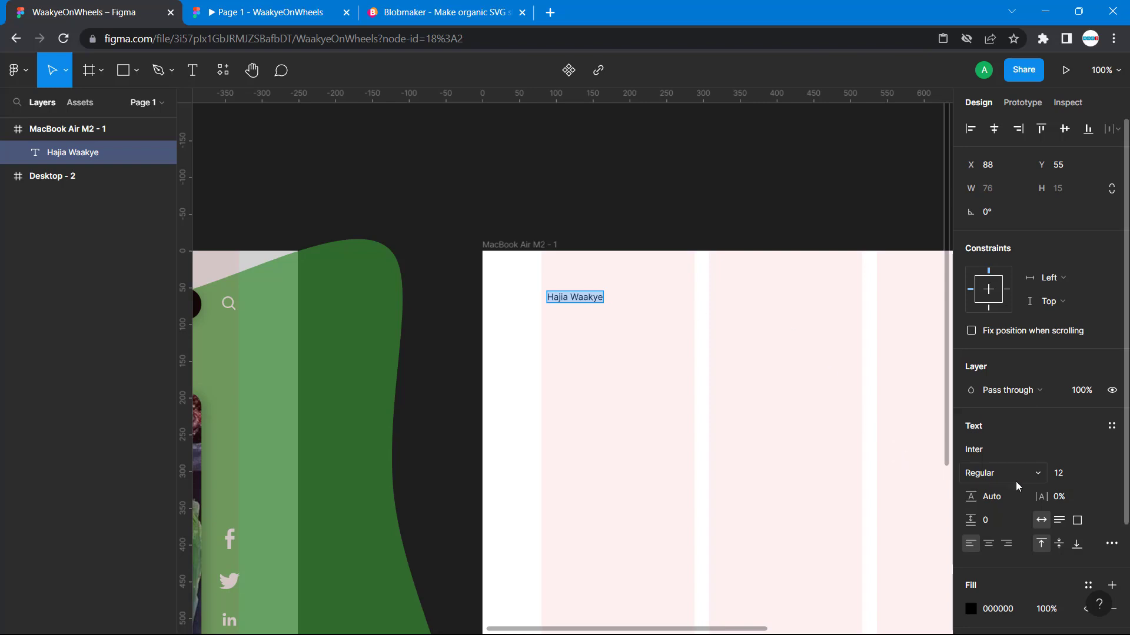
pyautogui.click(1039, 476)
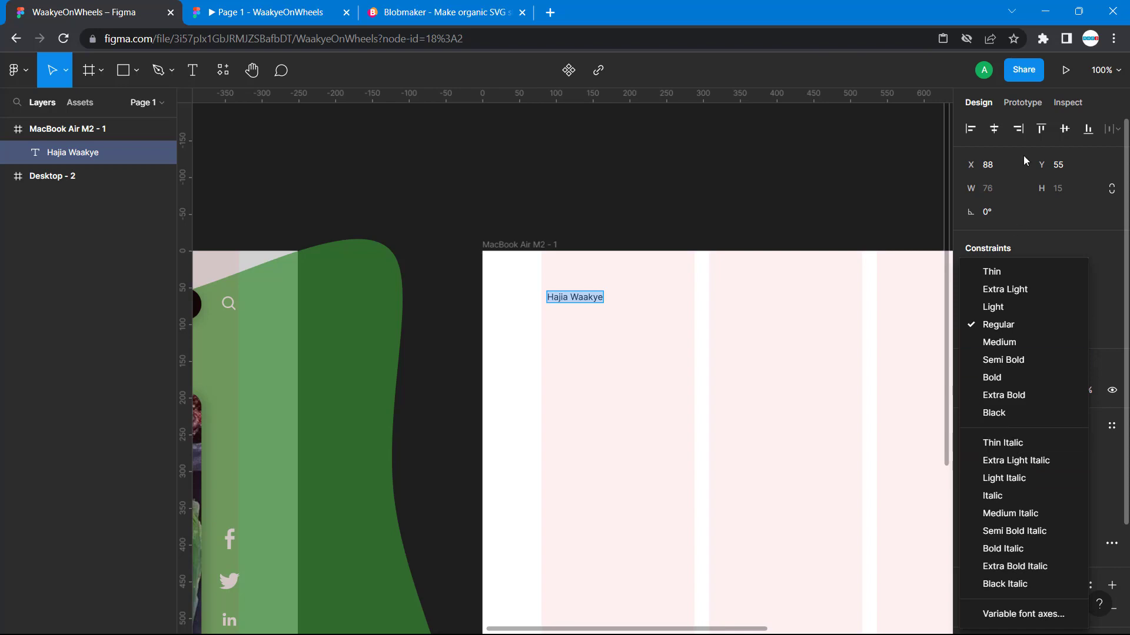
pyautogui.click(1081, 128)
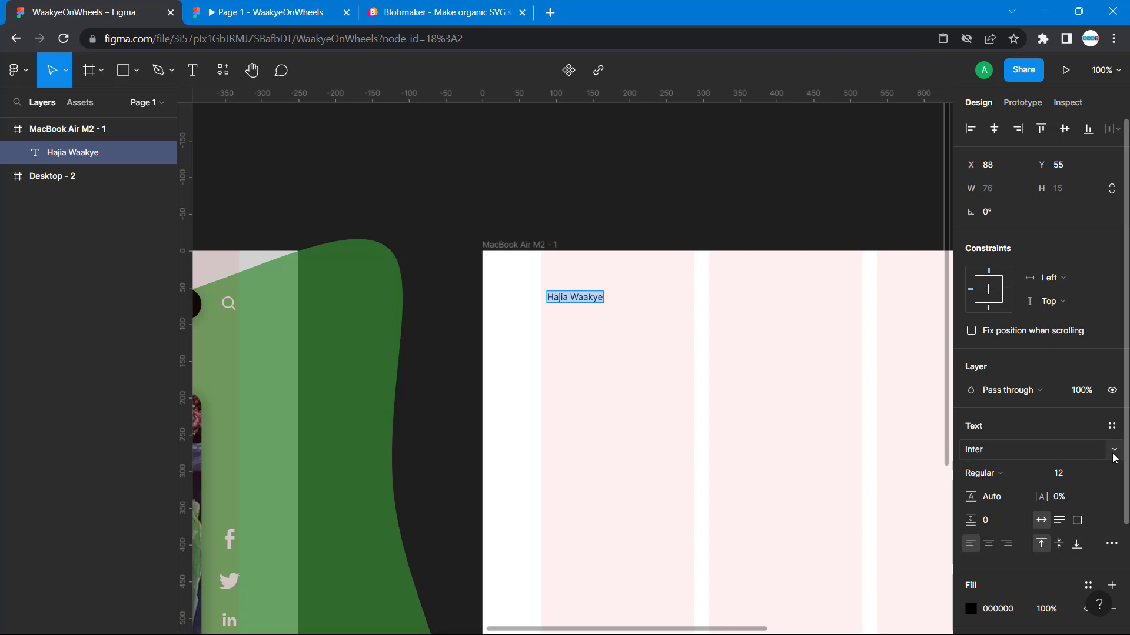
pyautogui.click(1114, 457)
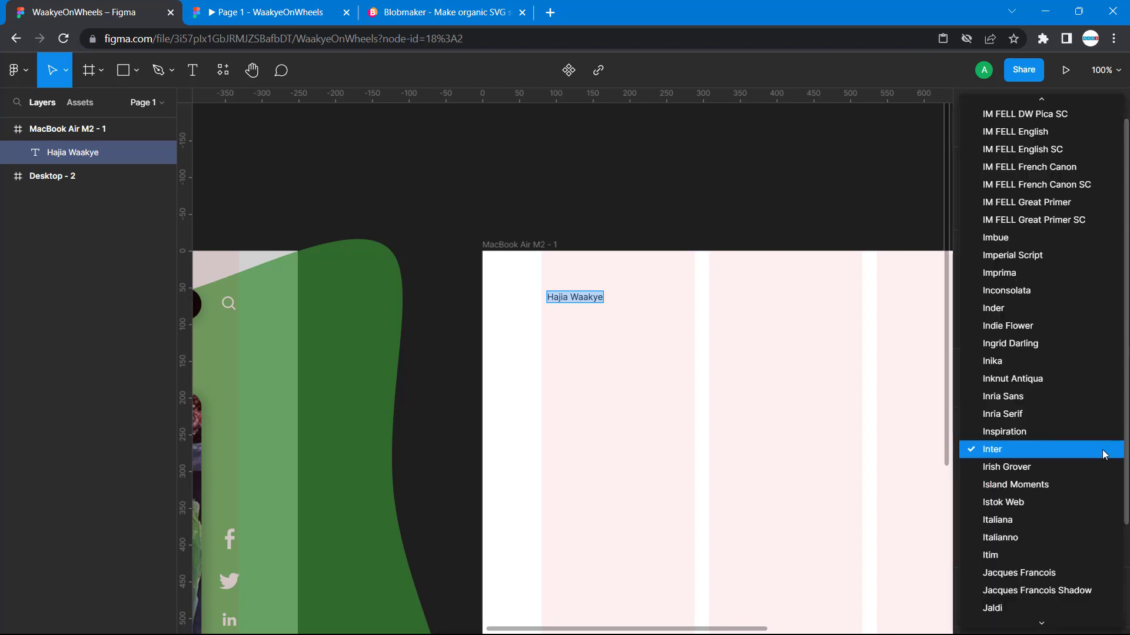
pyautogui.scroll(-20, 1104, 455)
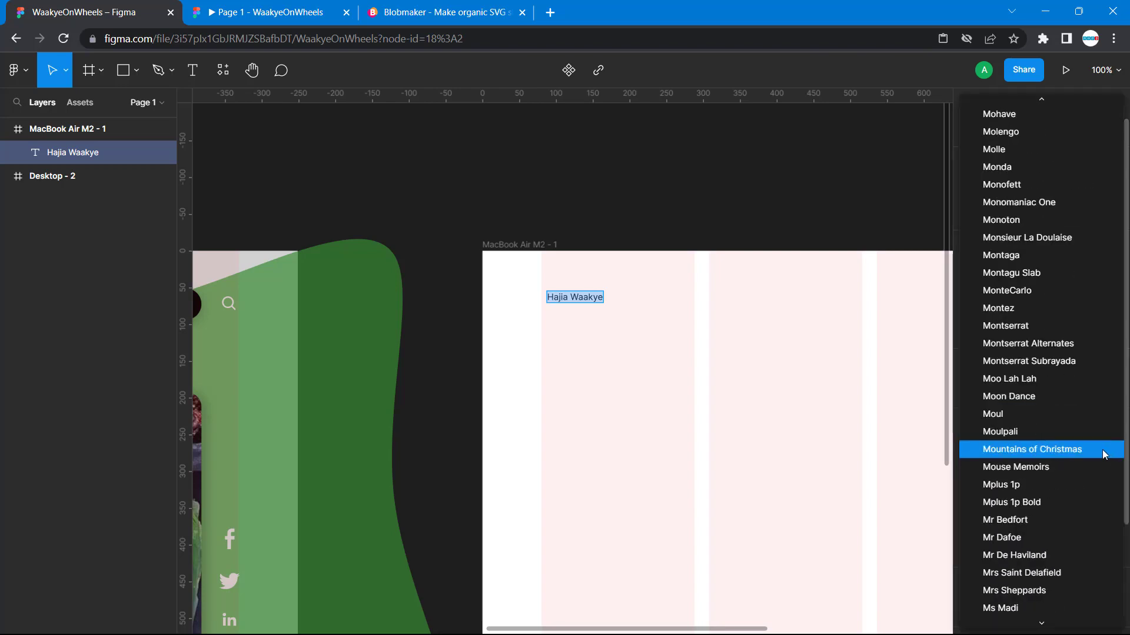
pyautogui.click(1018, 451)
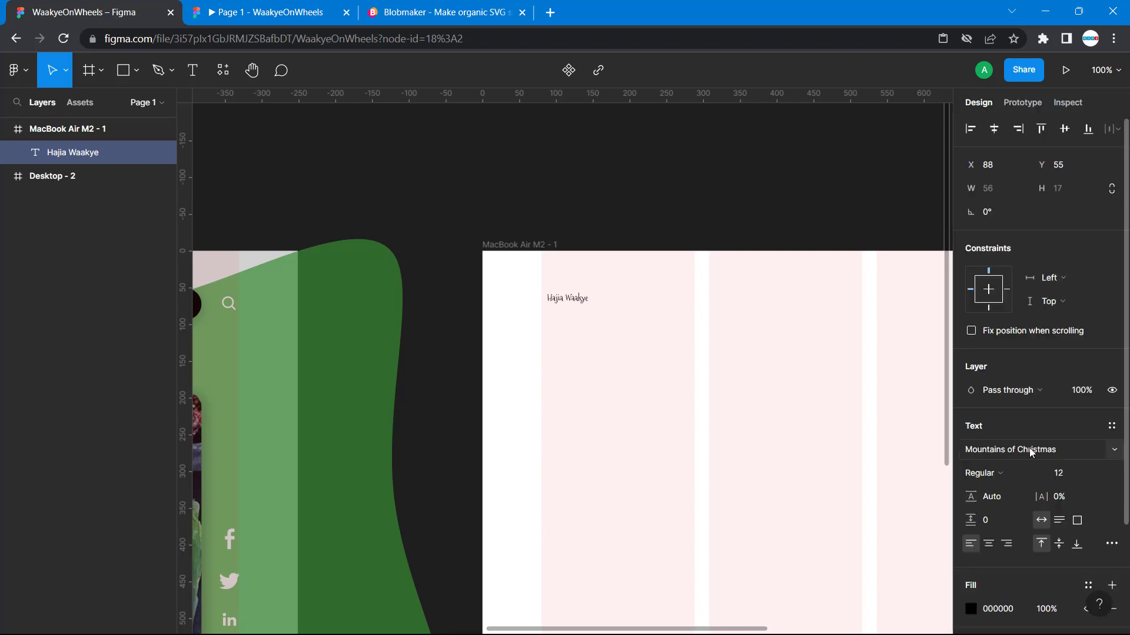
# - Match the new Hajia Waakye text to the Desktop - 2 logo by setting its size to 36 and its weight to Bold
pyautogui.doubleClick(578, 298)
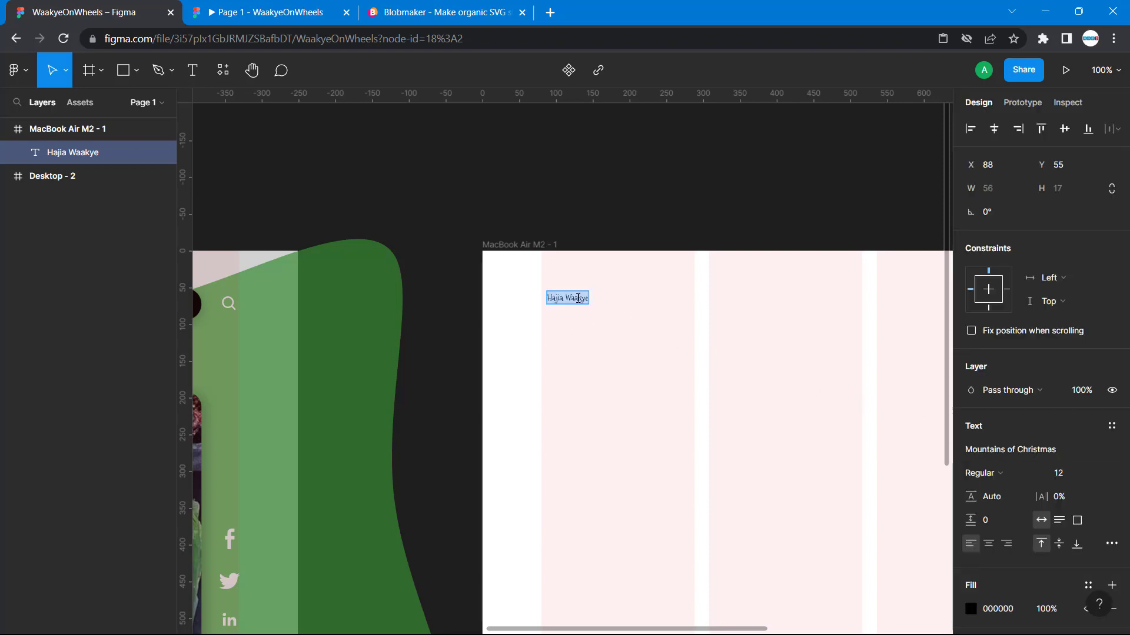
pyautogui.hscroll(-15, 578, 298)
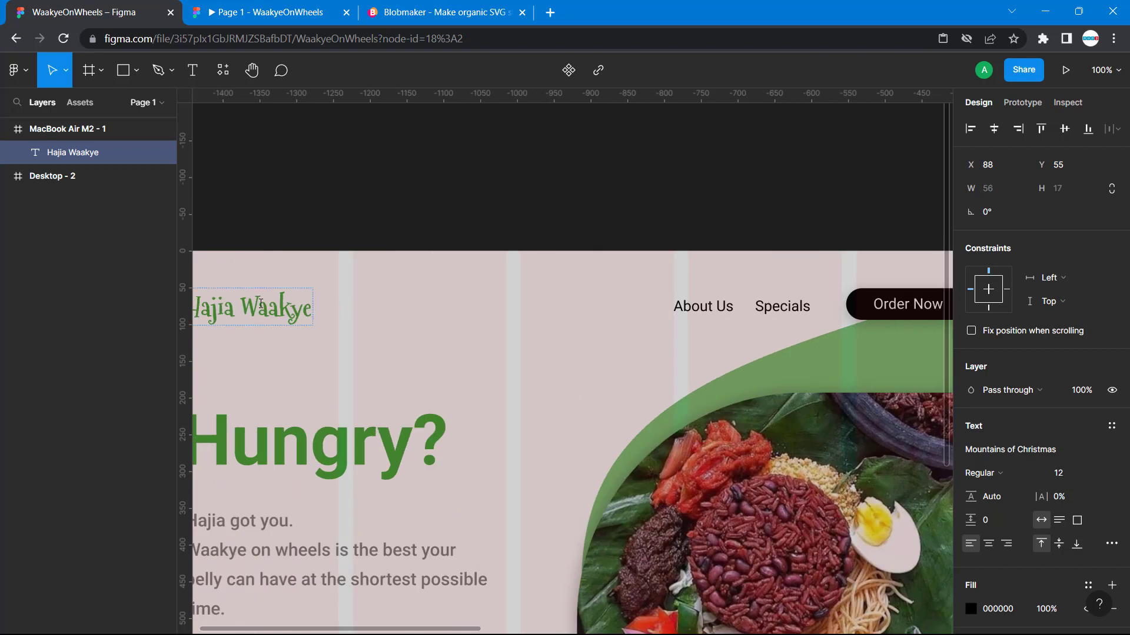
pyautogui.click(259, 305)
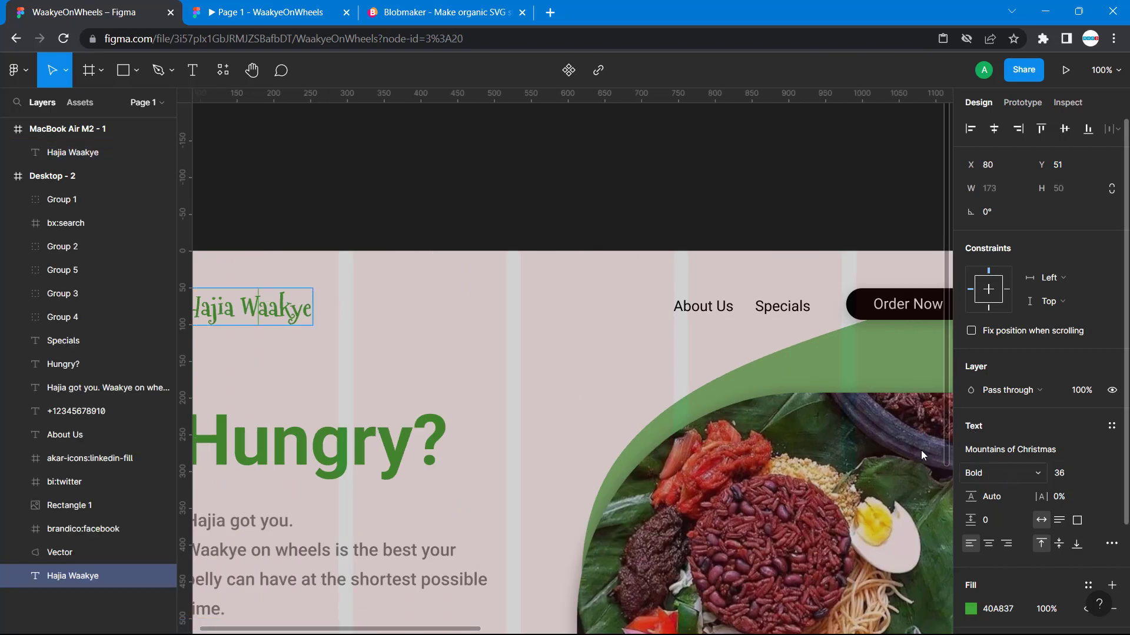
pyautogui.hscroll(13, 883, 441)
pyautogui.hscroll(4, 852, 436)
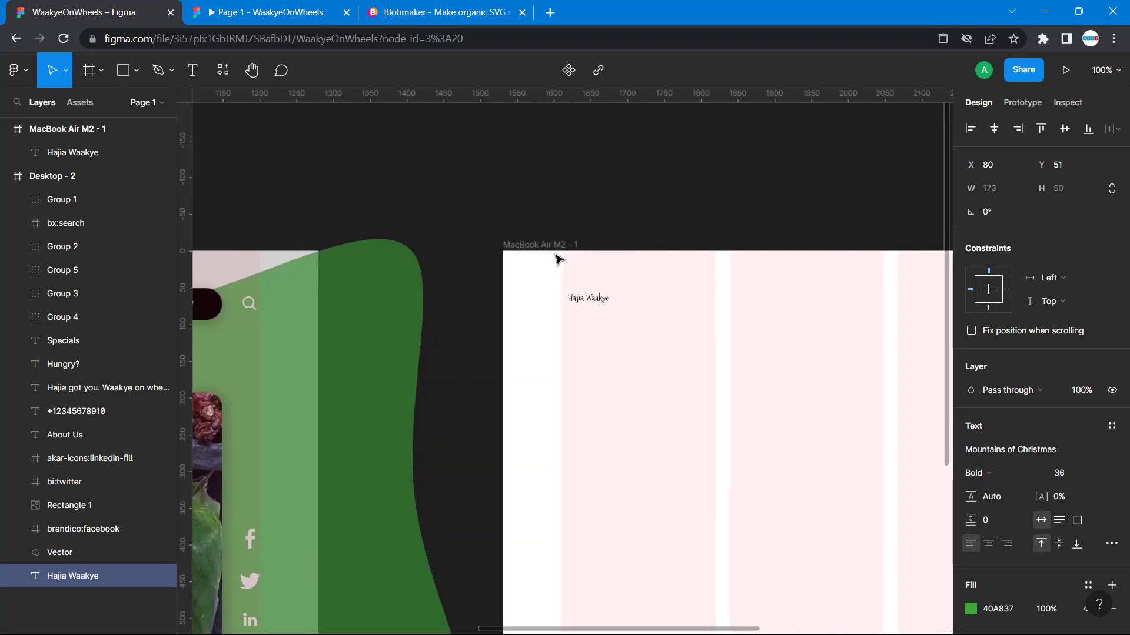
pyautogui.doubleClick(589, 297)
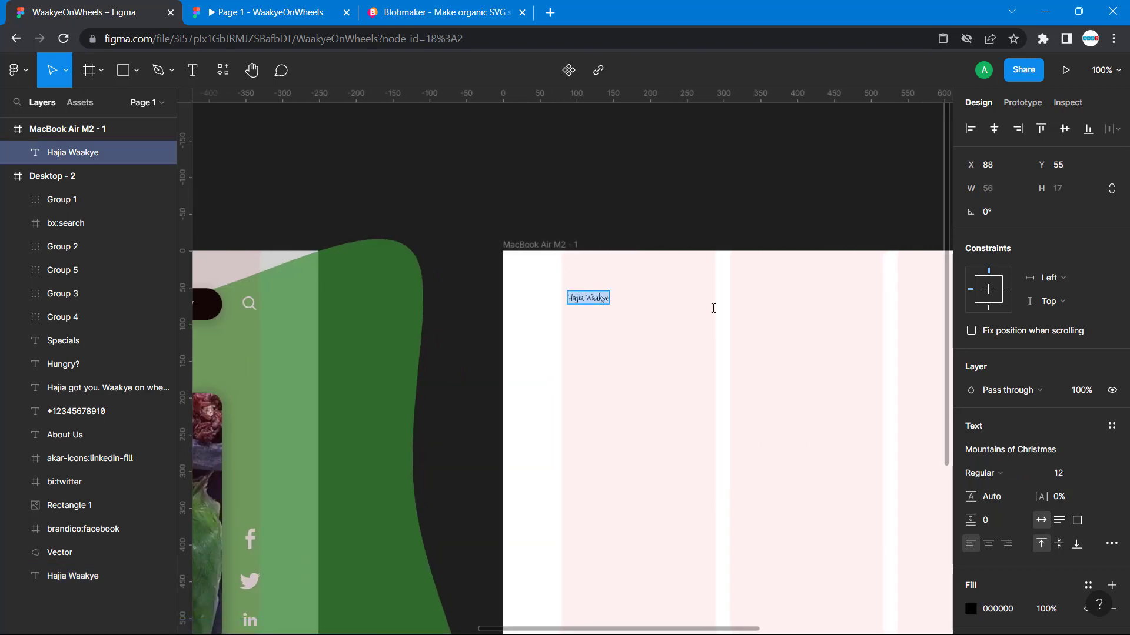
pyautogui.click(1098, 478)
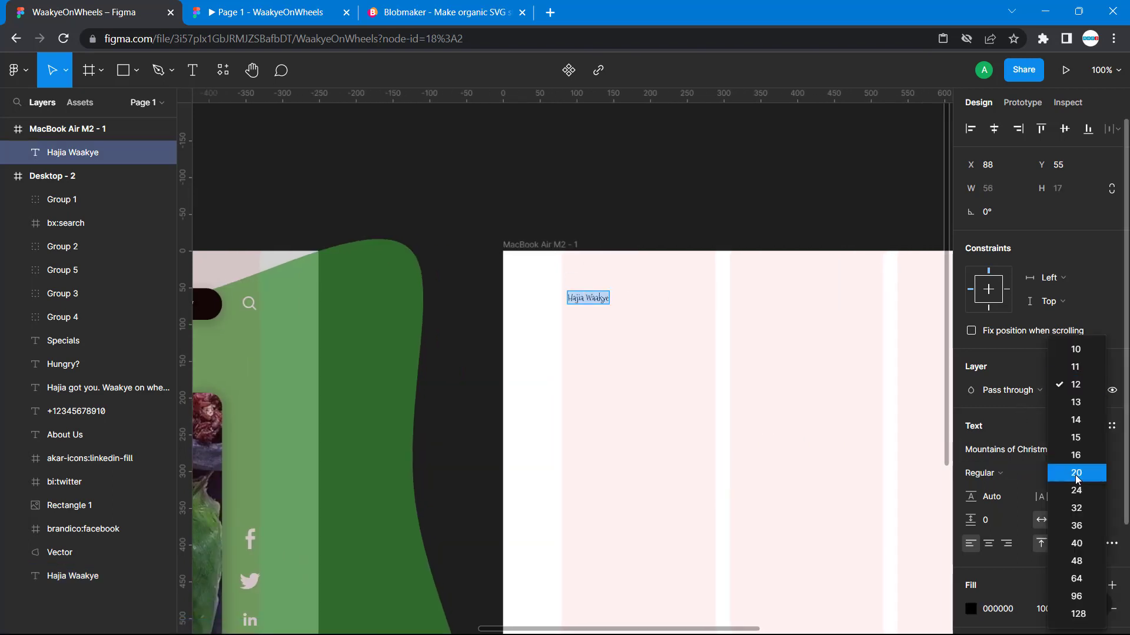
pyautogui.click(1082, 525)
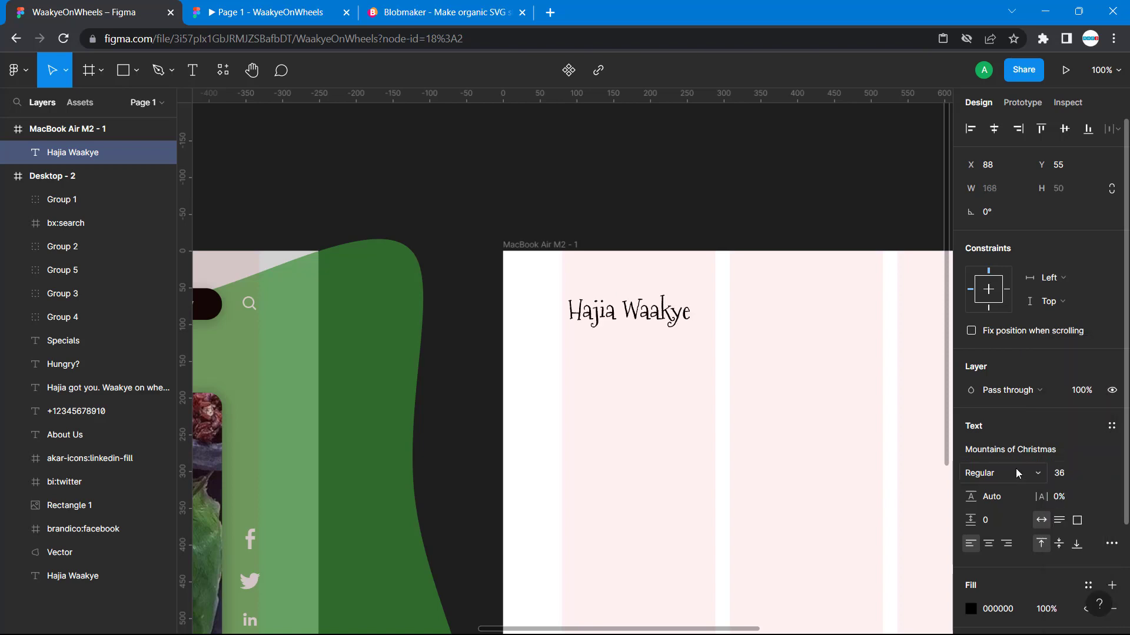
pyautogui.click(1044, 477)
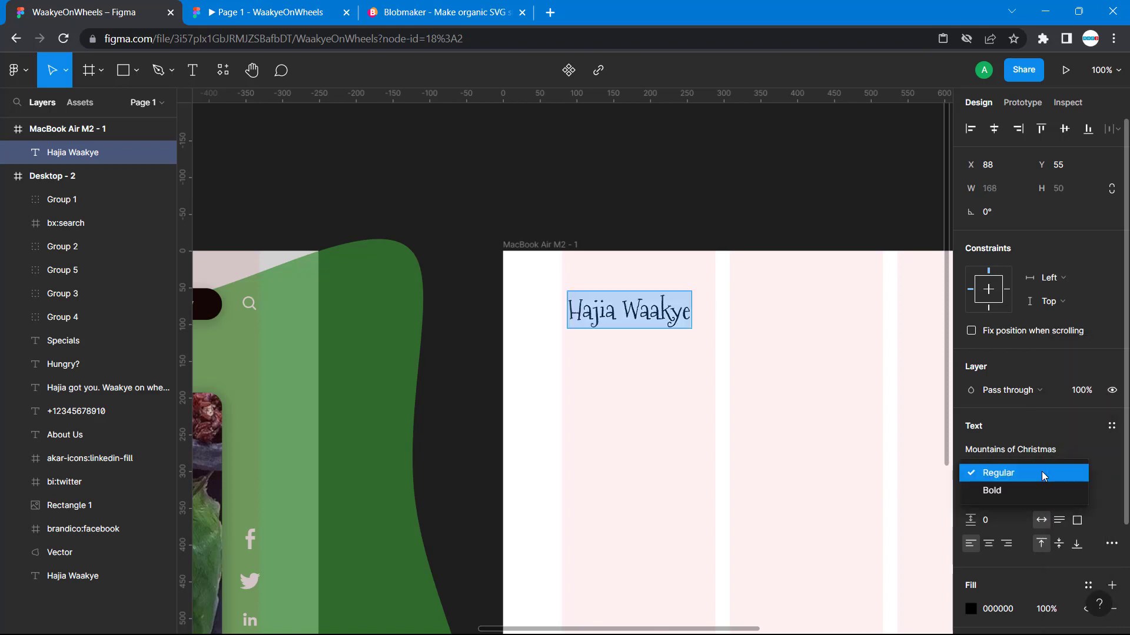
pyautogui.click(1017, 495)
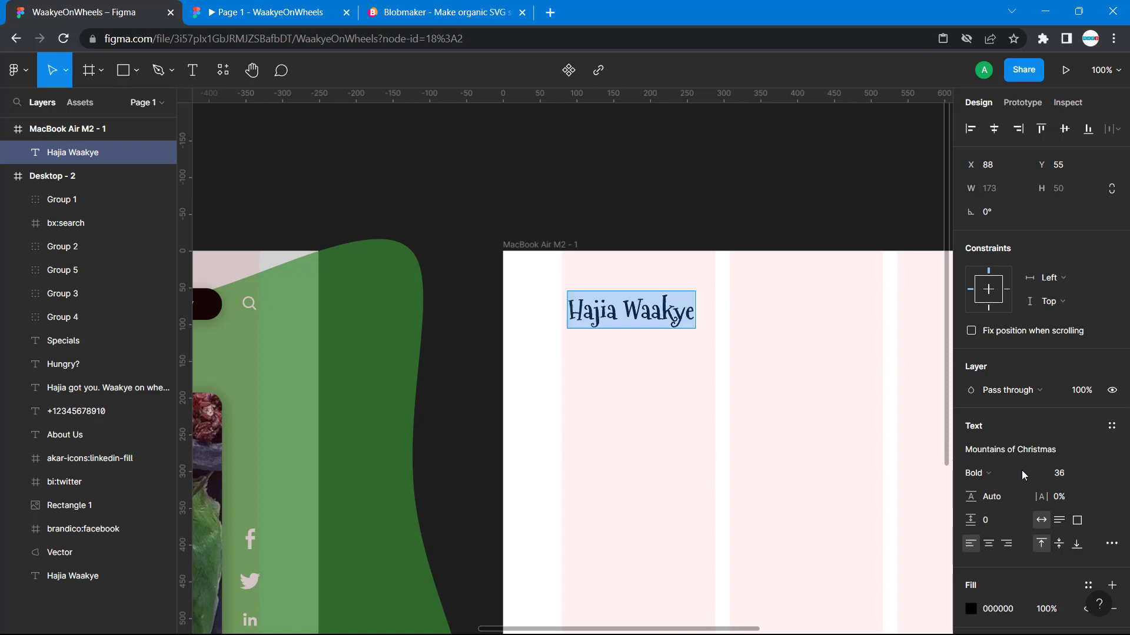
# - Fill the new Hajia Waakye text with the green document color 40A837
pyautogui.scroll(-2, 994, 488)
pyautogui.click(970, 502)
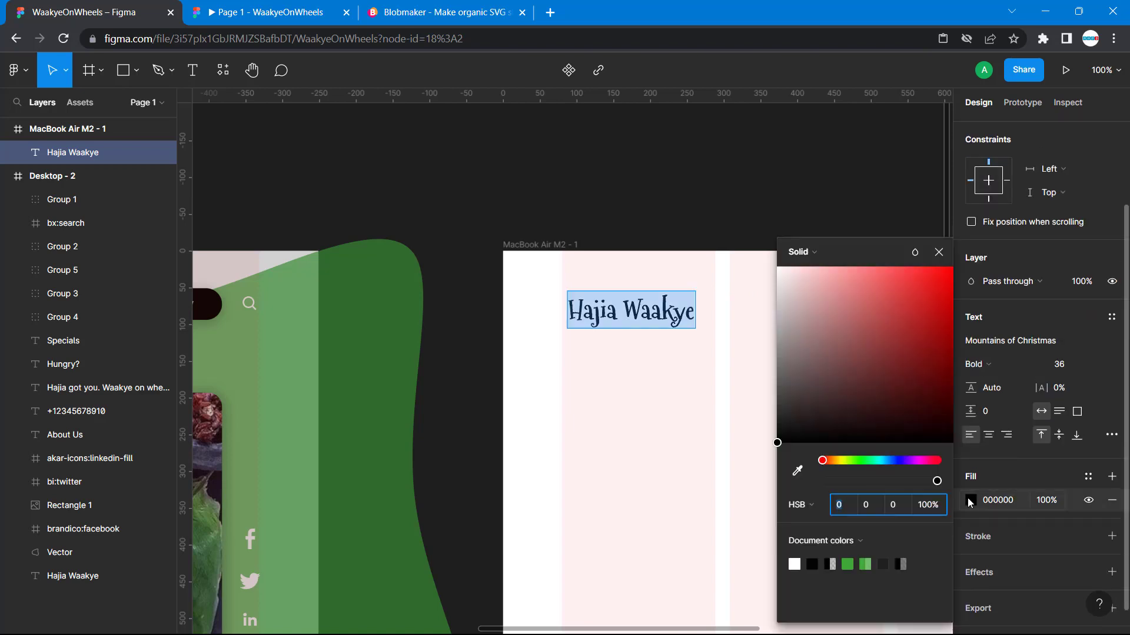
pyautogui.click(850, 563)
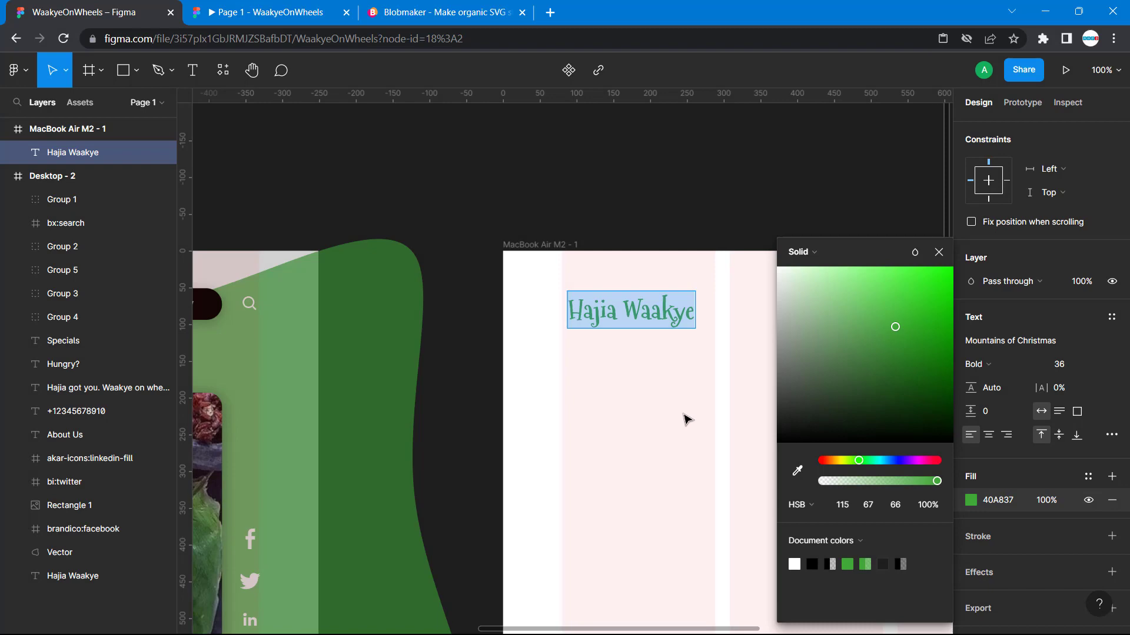
pyautogui.press('Escape')
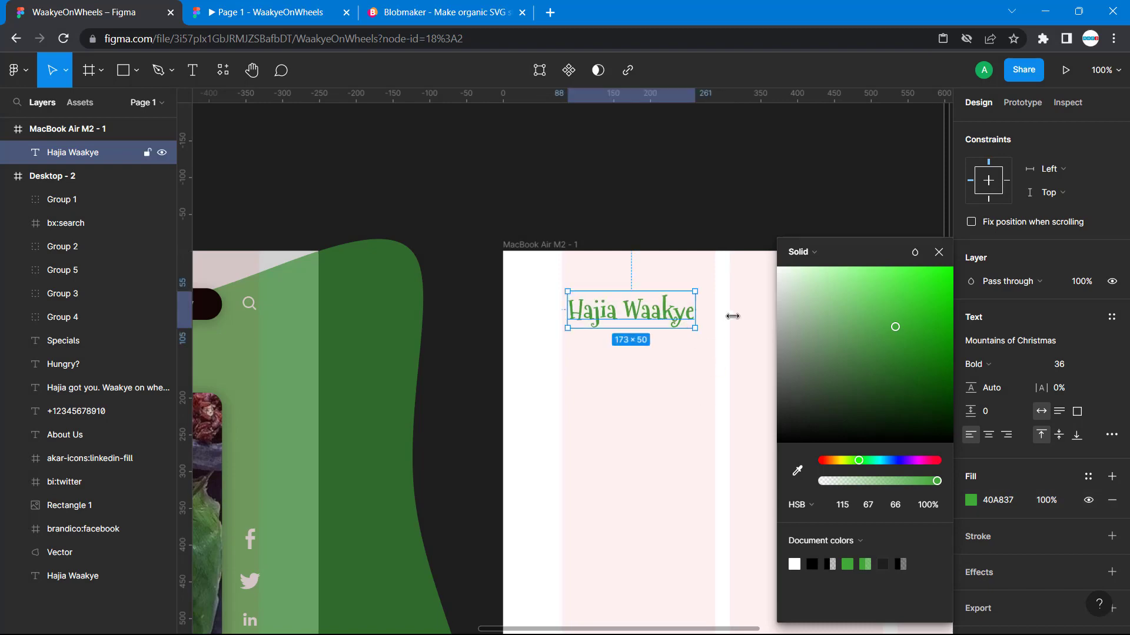
# - Measure the distances from the Desktop - 2 Hajia Waakye logo to its frame edges
pyautogui.click(938, 251)
pyautogui.hscroll(-2, 375, 359)
pyautogui.hscroll(-15, 374, 359)
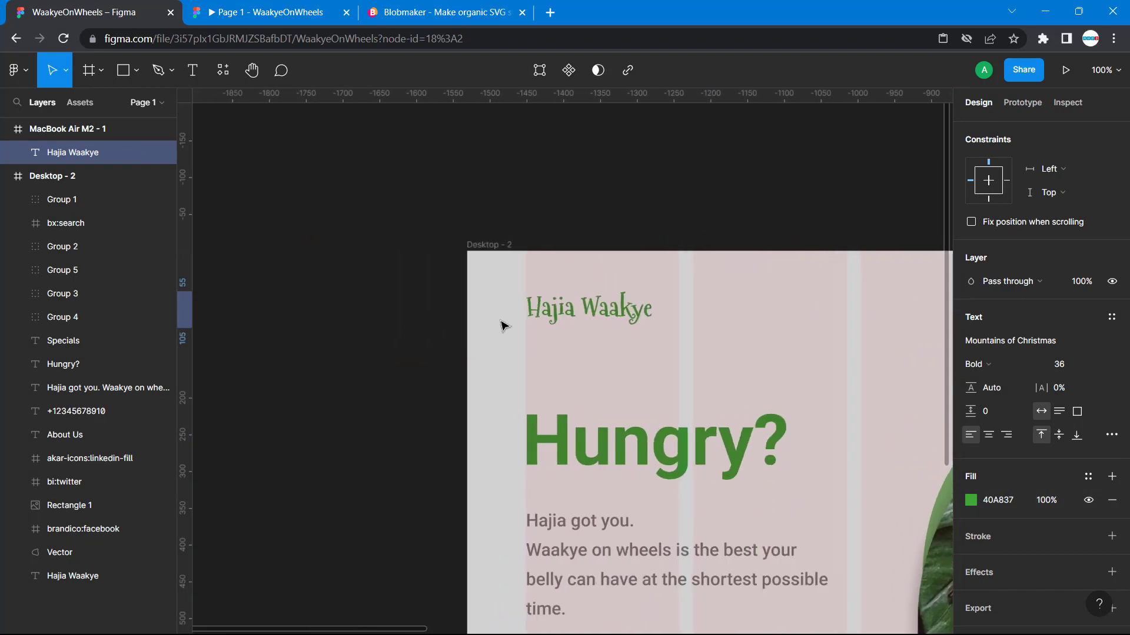
pyautogui.click(554, 315)
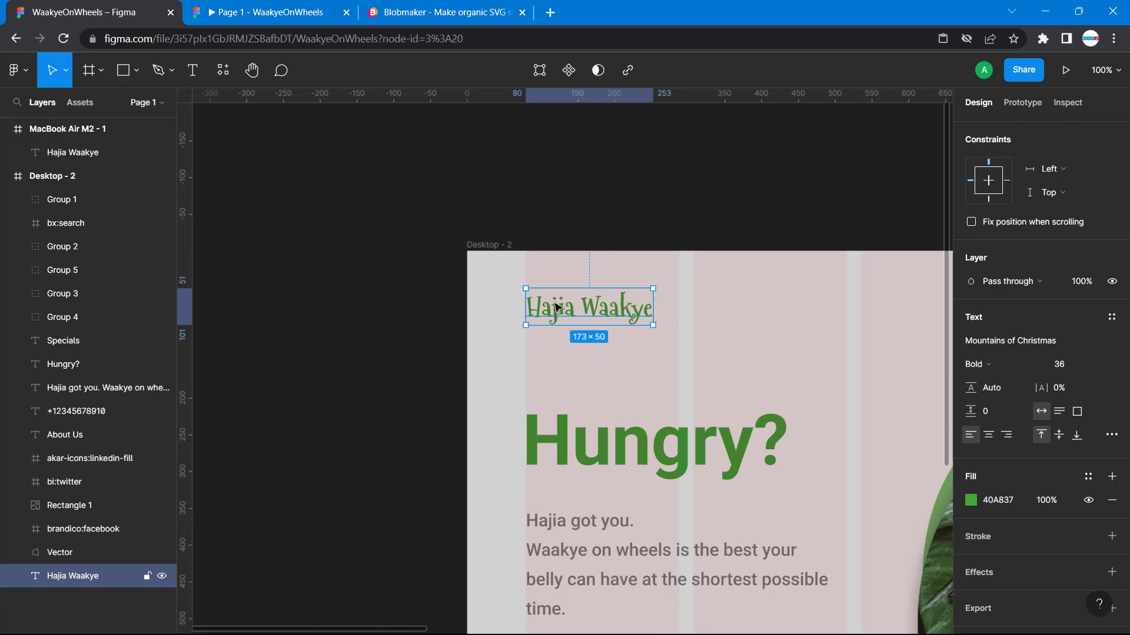
pyautogui.press('alt')
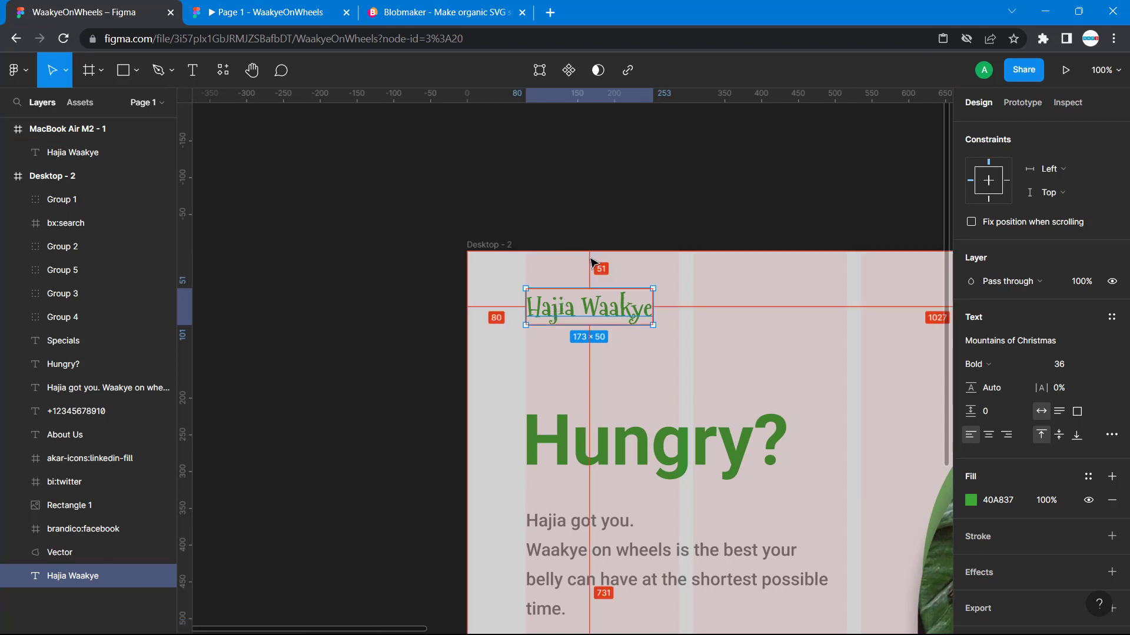
pyautogui.press('alt')
pyautogui.hscroll(10, 610, 273)
pyautogui.hscroll(-10, 616, 272)
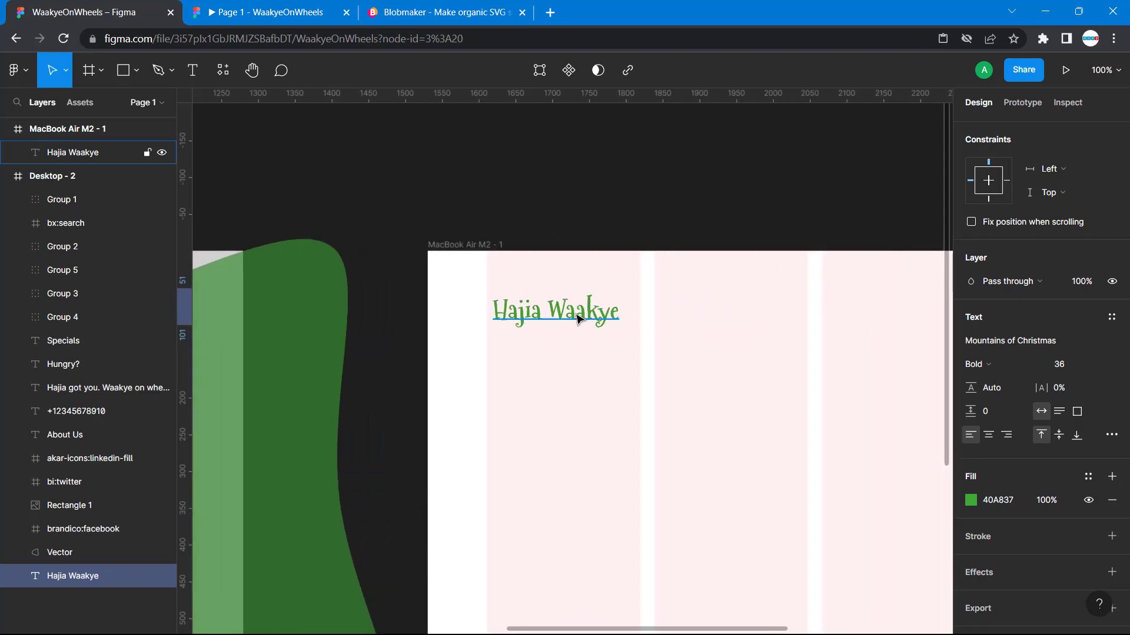
# - Nudge the new Hajia Waakye text to X 82, Y 51 in the MacBook Air M2 - 1 frame
pyautogui.click(574, 321)
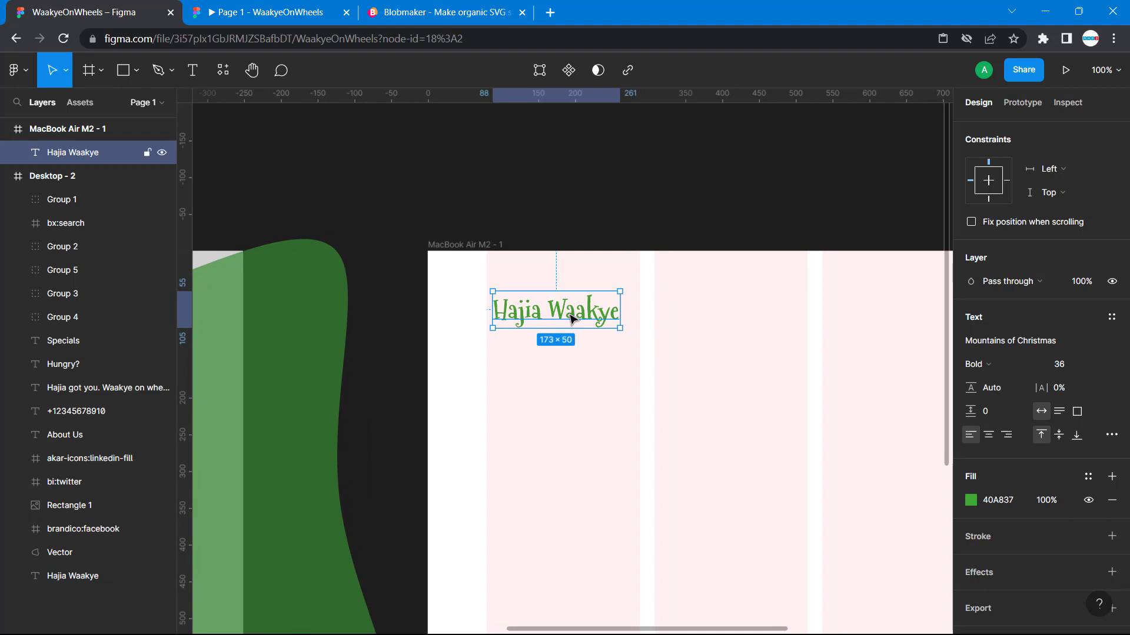
pyautogui.press('alt')
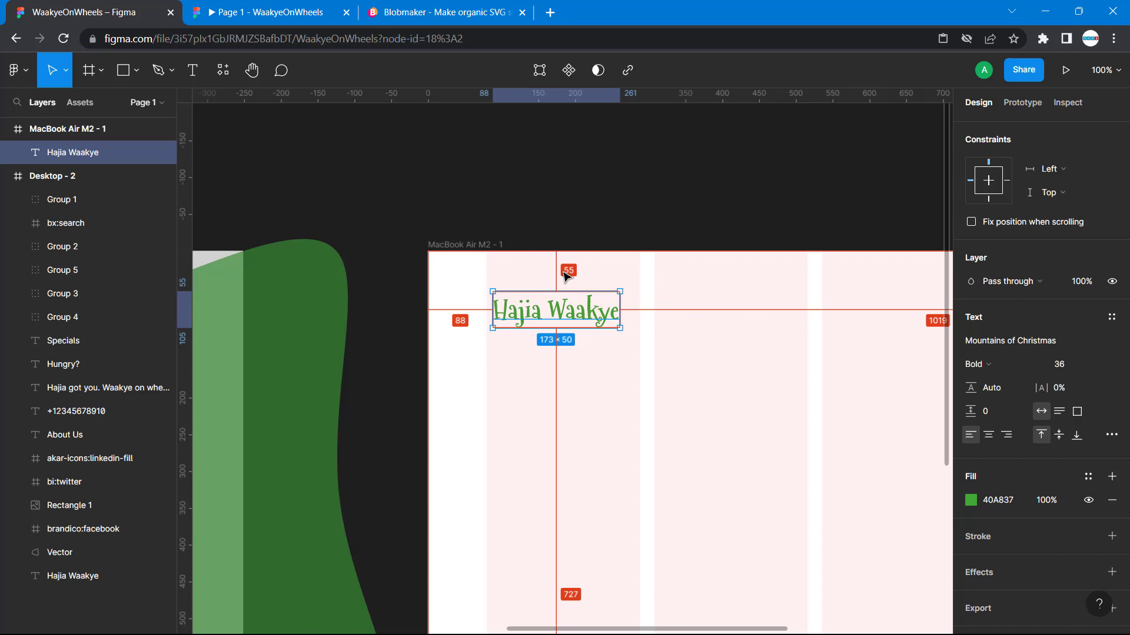
pyautogui.press('Up')
pyautogui.press('Up')
pyautogui.press('Up')
pyautogui.press('Up')
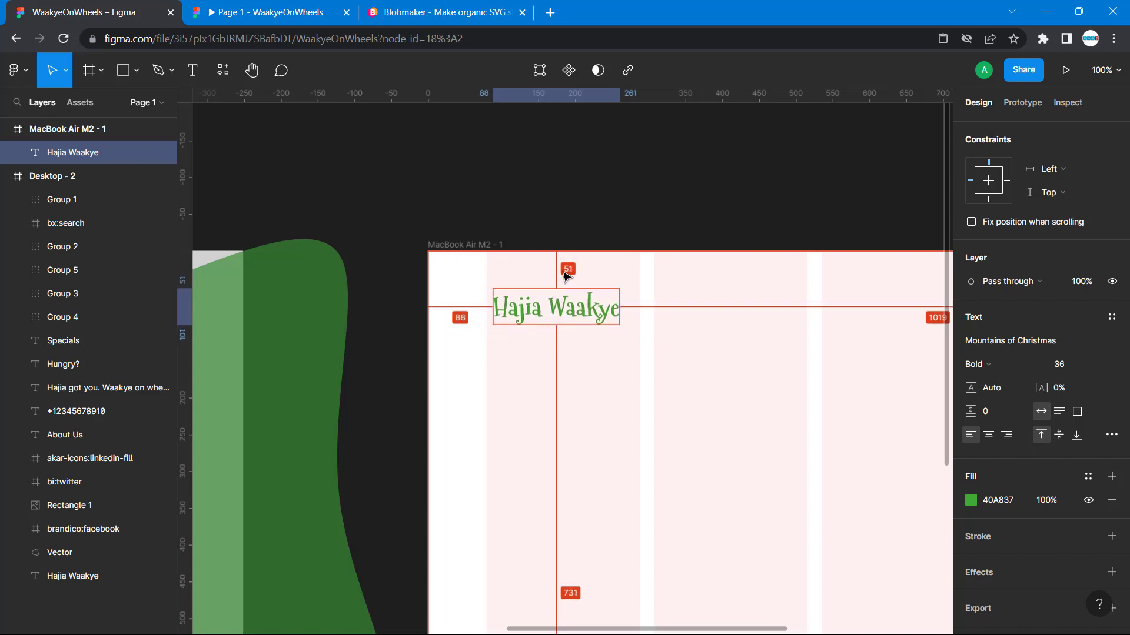
pyautogui.press('Up')
pyautogui.press('Down')
pyautogui.press('Left')
pyautogui.press('Left')
pyautogui.press('Left')
pyautogui.press('Left')
pyautogui.press('Left')
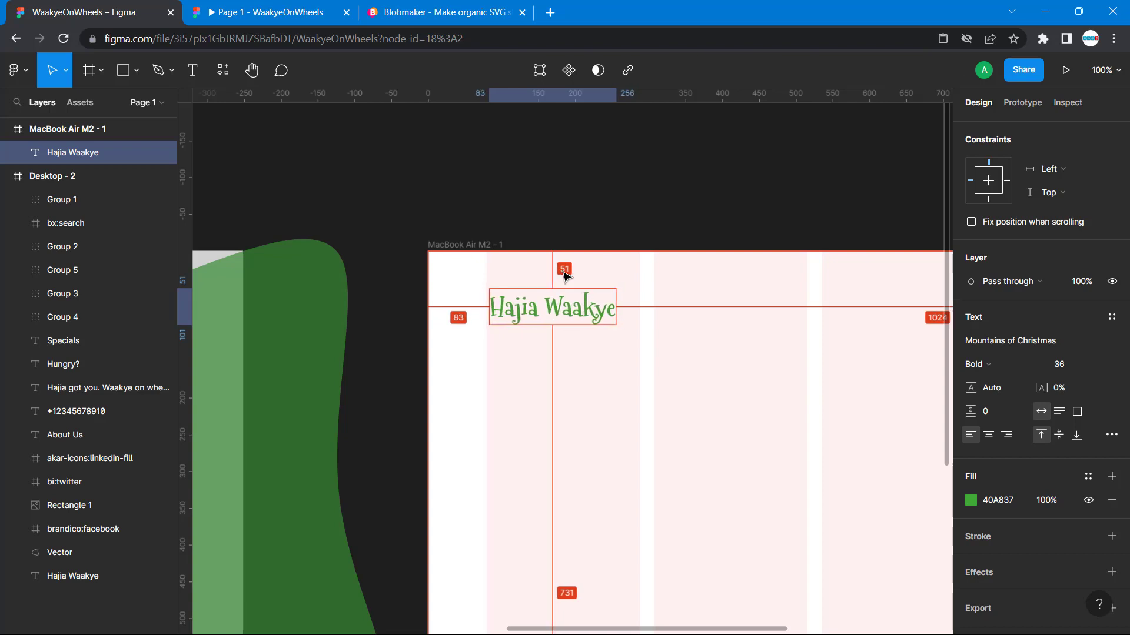
pyautogui.press('Left')
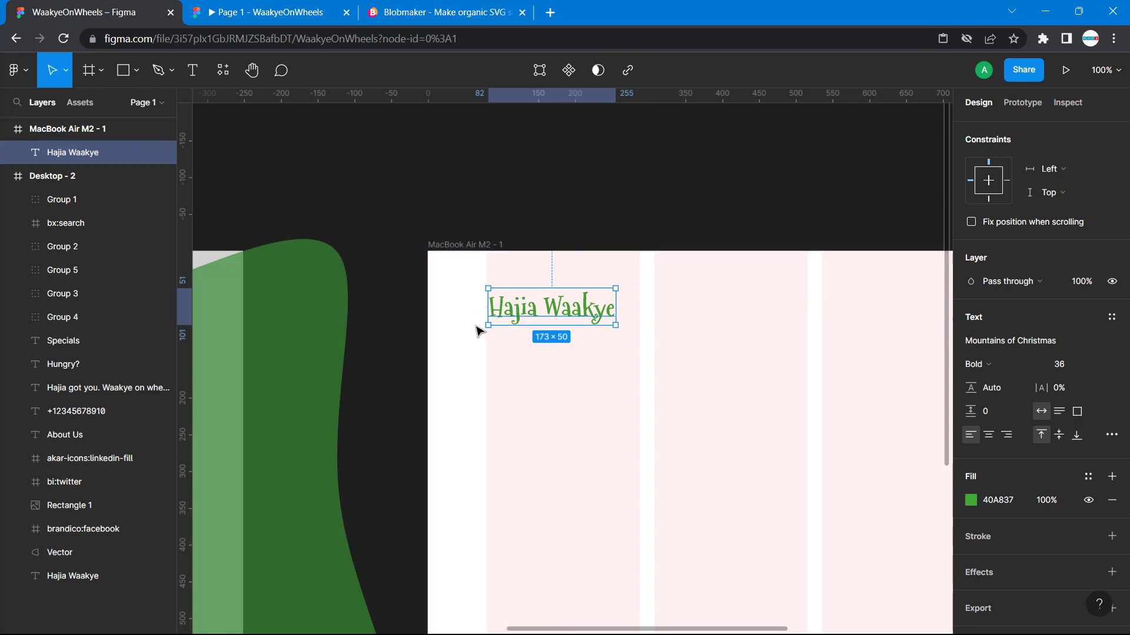
pyautogui.click(486, 288)
pyautogui.click(498, 313)
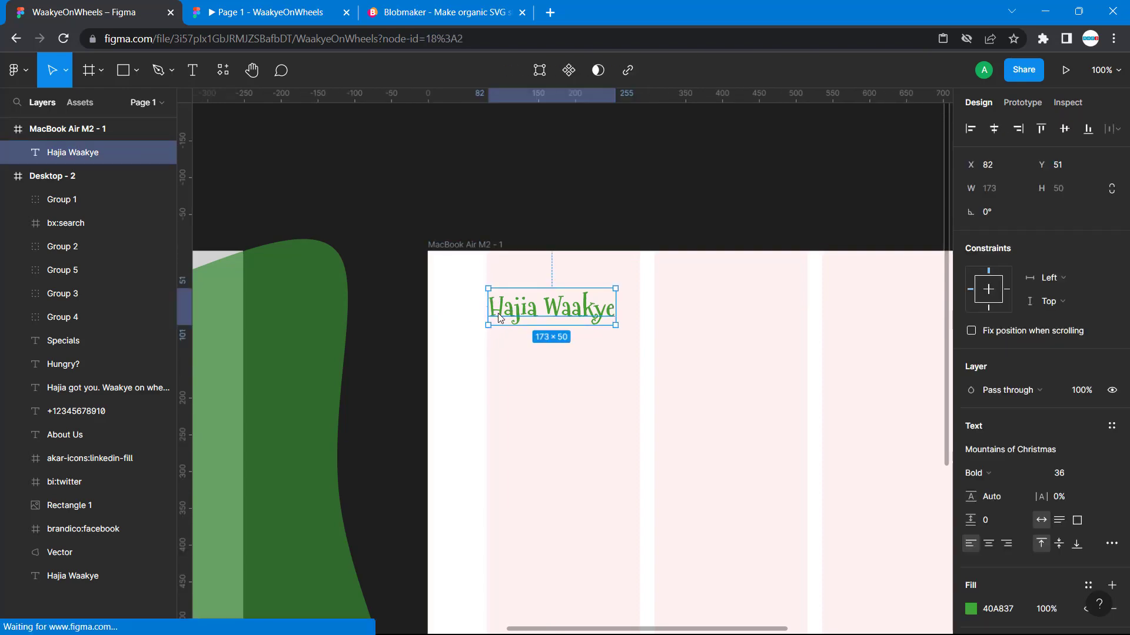
pyautogui.click(412, 331)
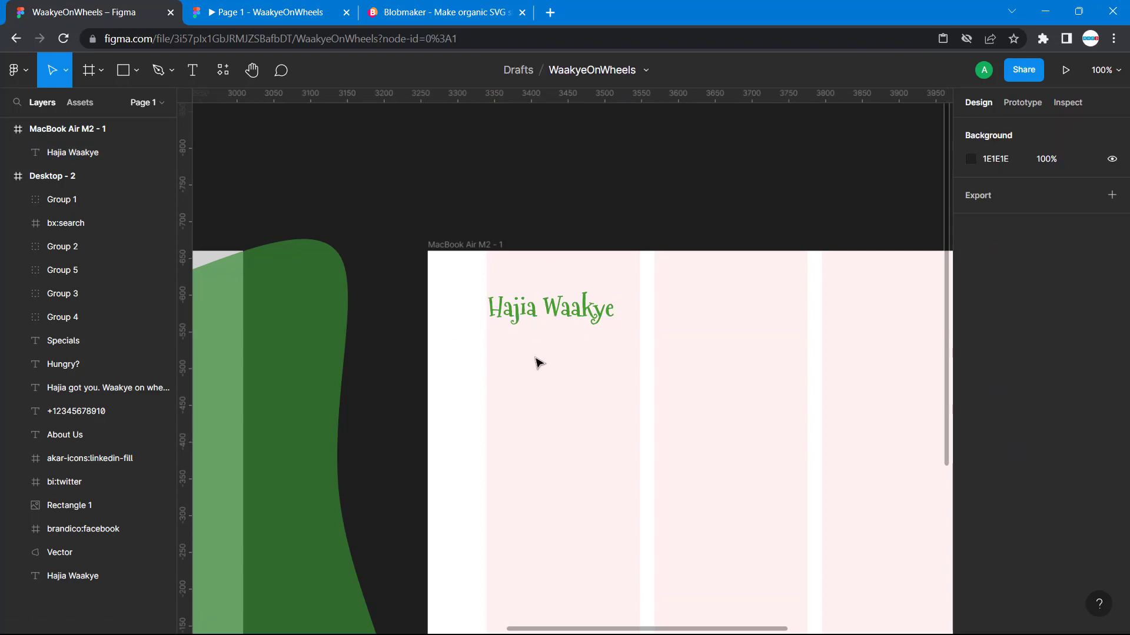
# - Add an "About us" text layer to the right of the logo in the MacBook Air M2 - 1 frame
pyautogui.hscroll(-15, 537, 361)
pyautogui.hscroll(10, 537, 362)
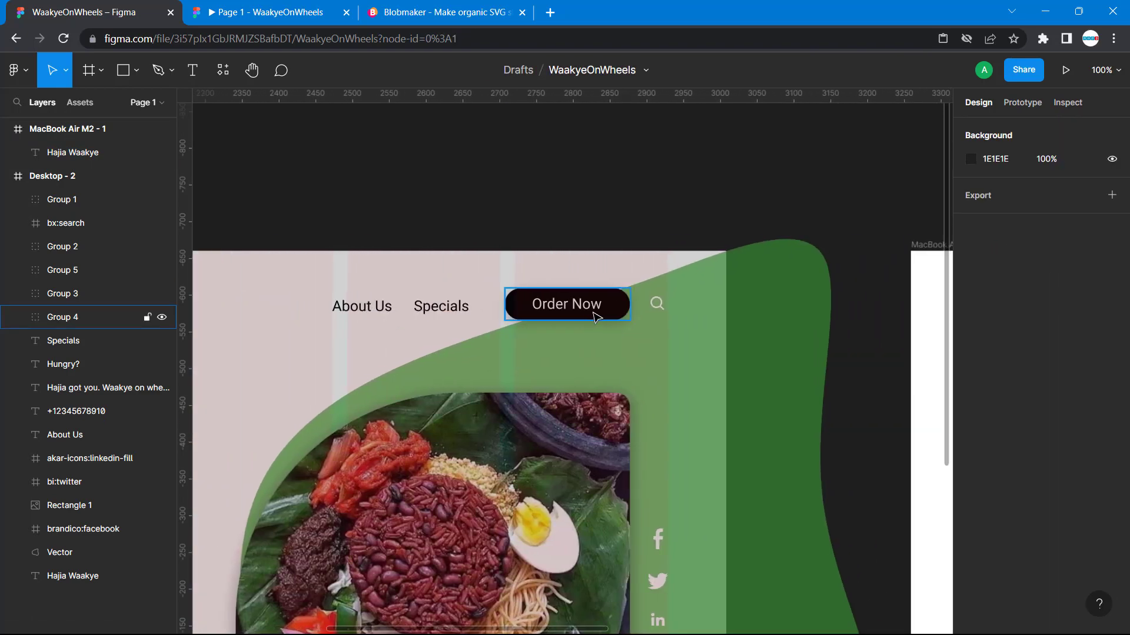
pyautogui.hscroll(8, 424, 297)
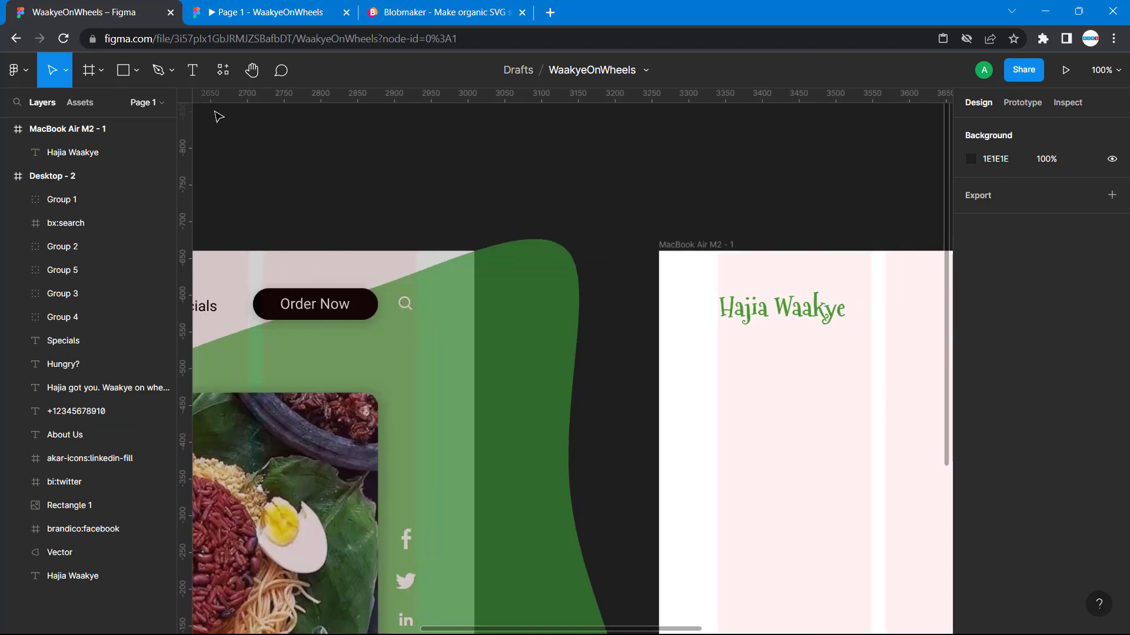
pyautogui.click(192, 70)
pyautogui.hscroll(10, 748, 297)
pyautogui.hscroll(1, 747, 298)
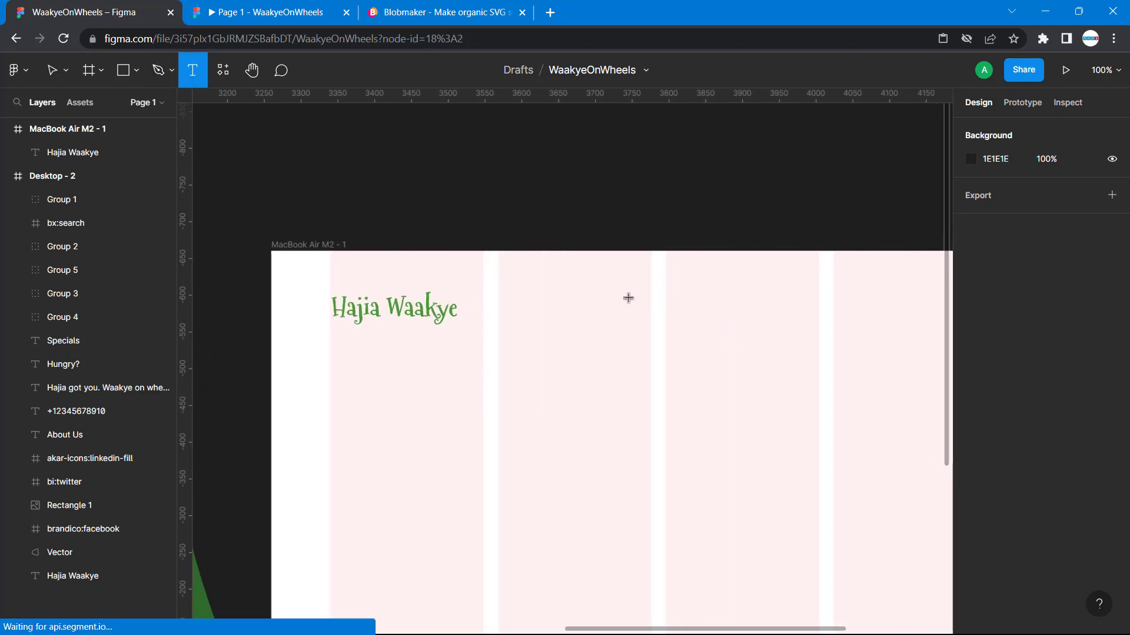
pyautogui.click(627, 297)
pyautogui.write('Ab')
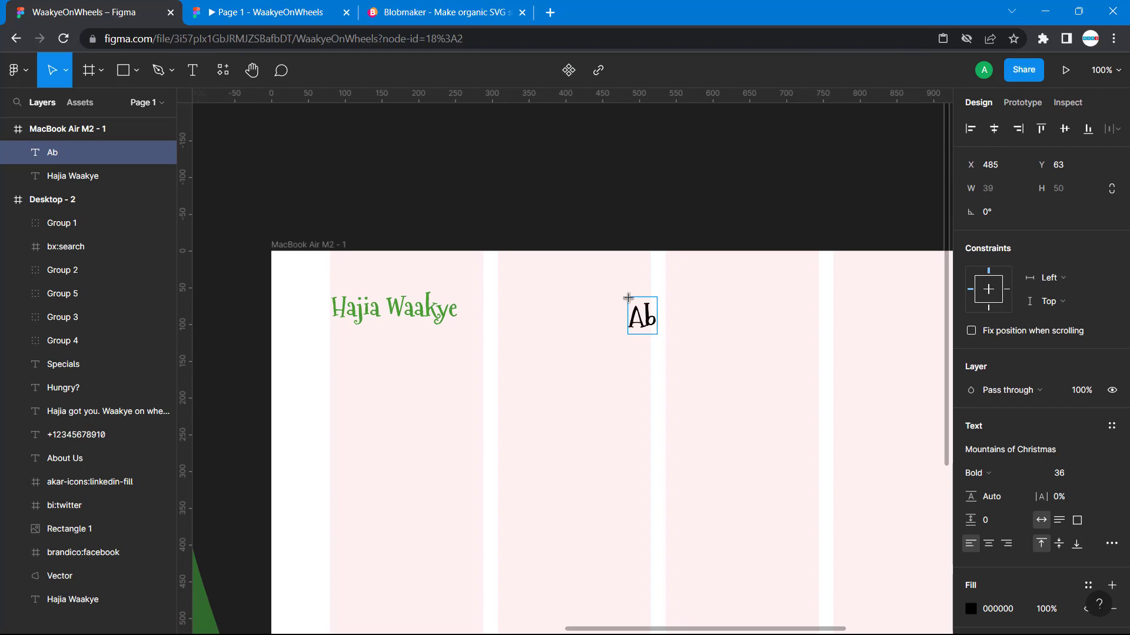
pyautogui.write('out us')
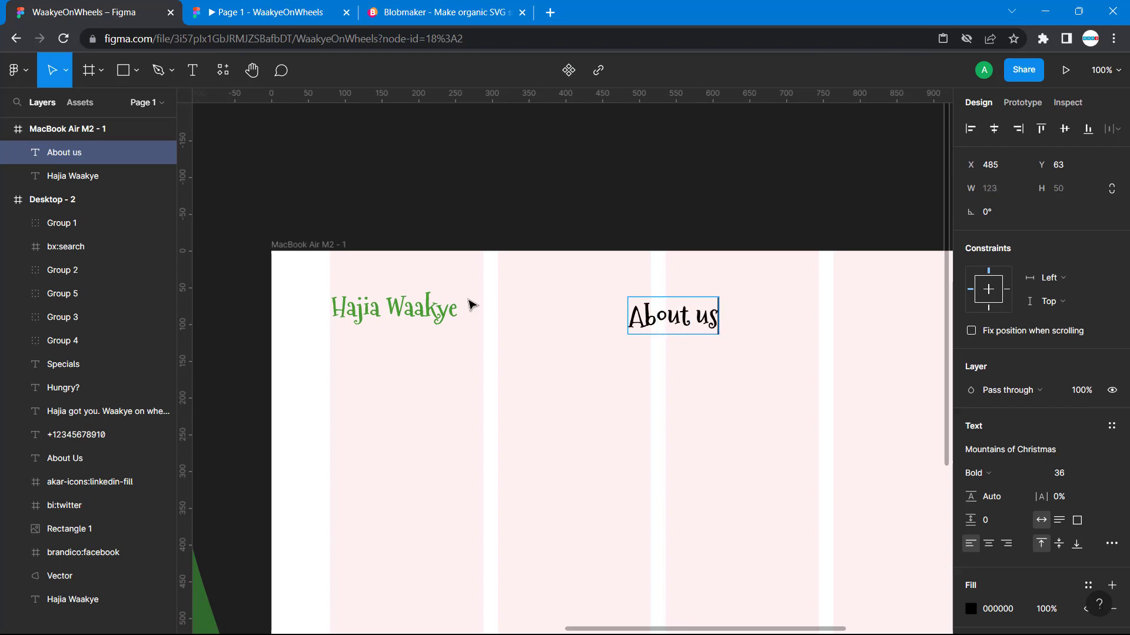
# - Check the text style of About Us in Desktop - 2 and change the new About us text's font to Roboto
pyautogui.hscroll(-12, 642, 303)
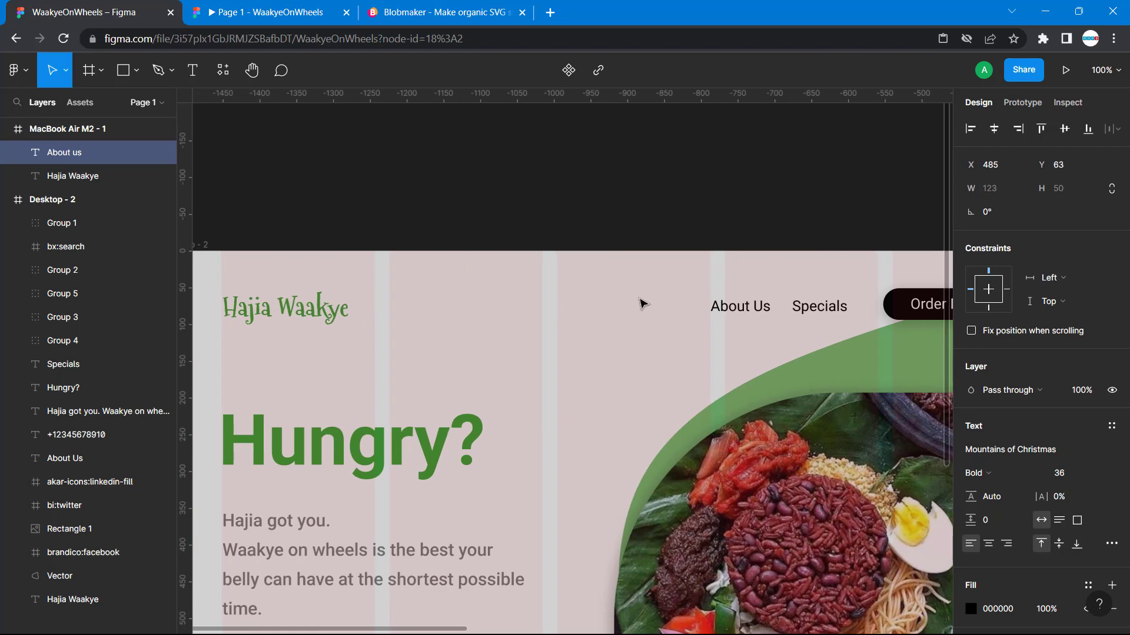
pyautogui.click(729, 309)
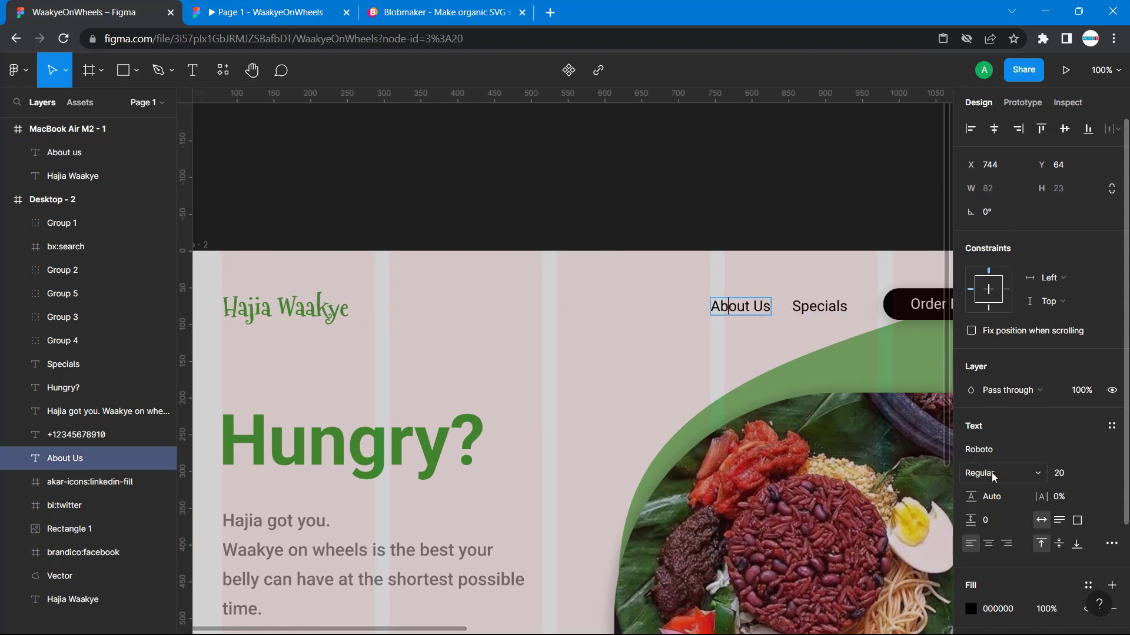
pyautogui.hscroll(15, 850, 418)
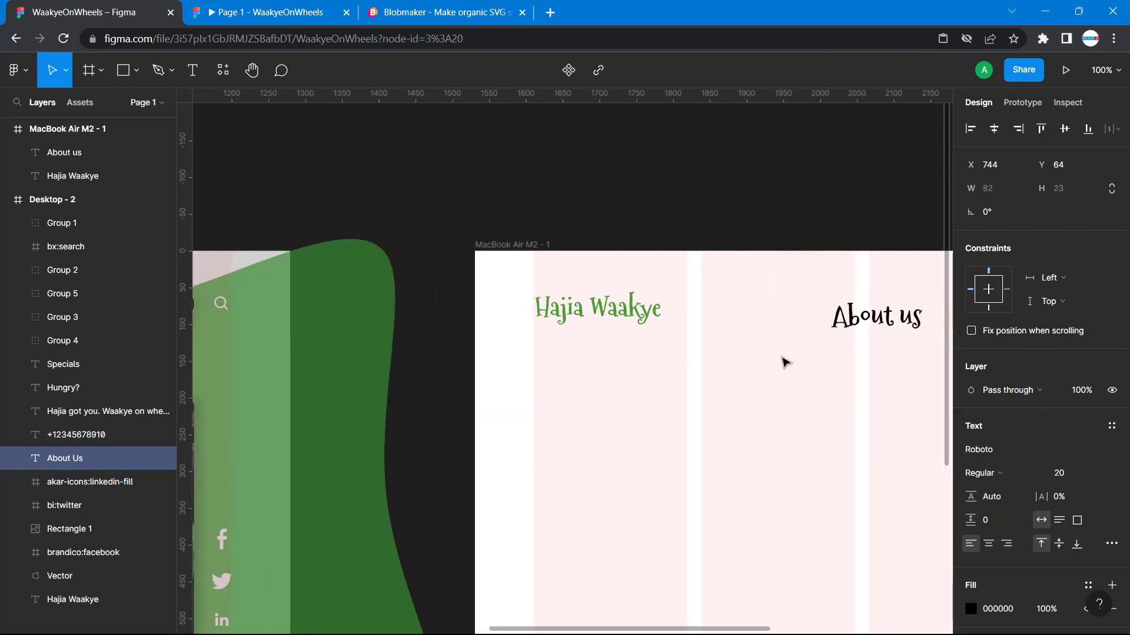
pyautogui.tripleClick(630, 317)
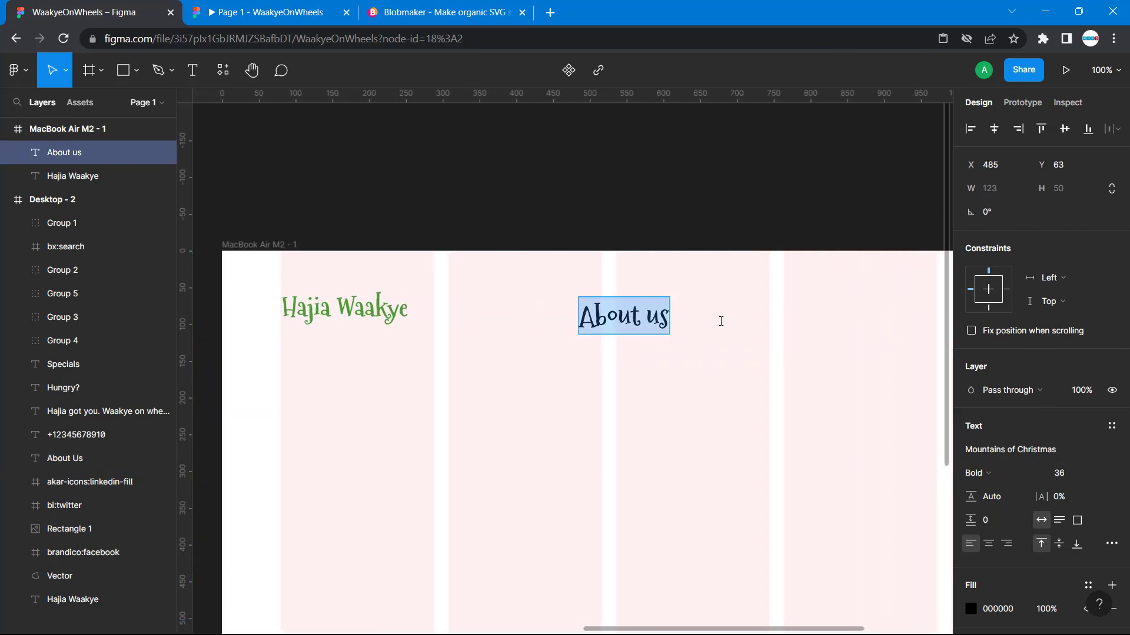
pyautogui.click(1079, 450)
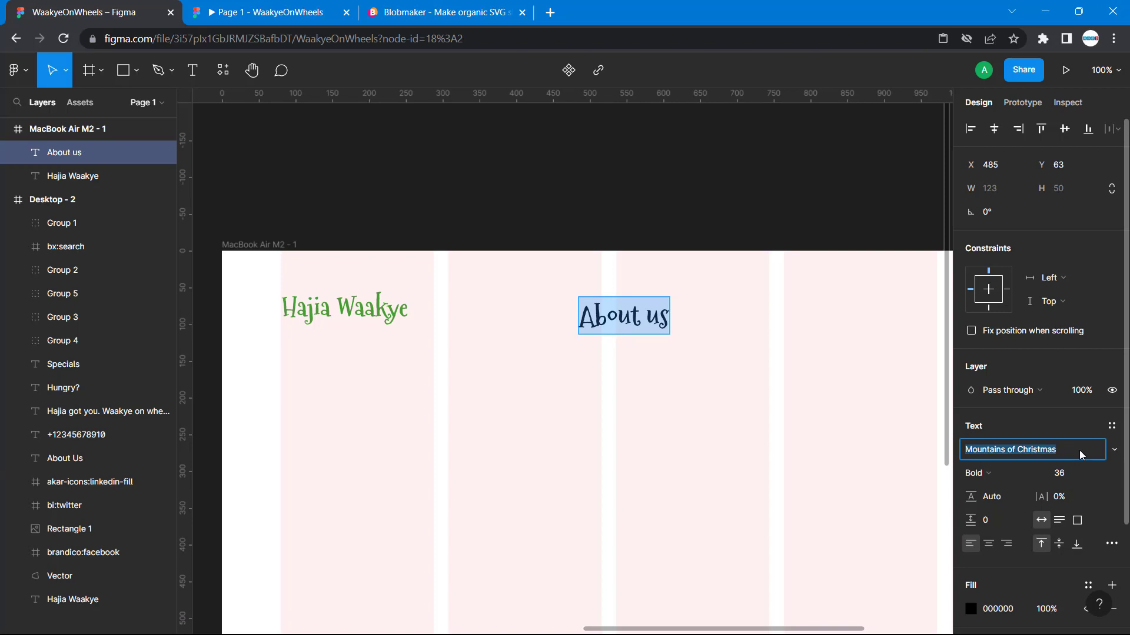
pyautogui.write('roboto')
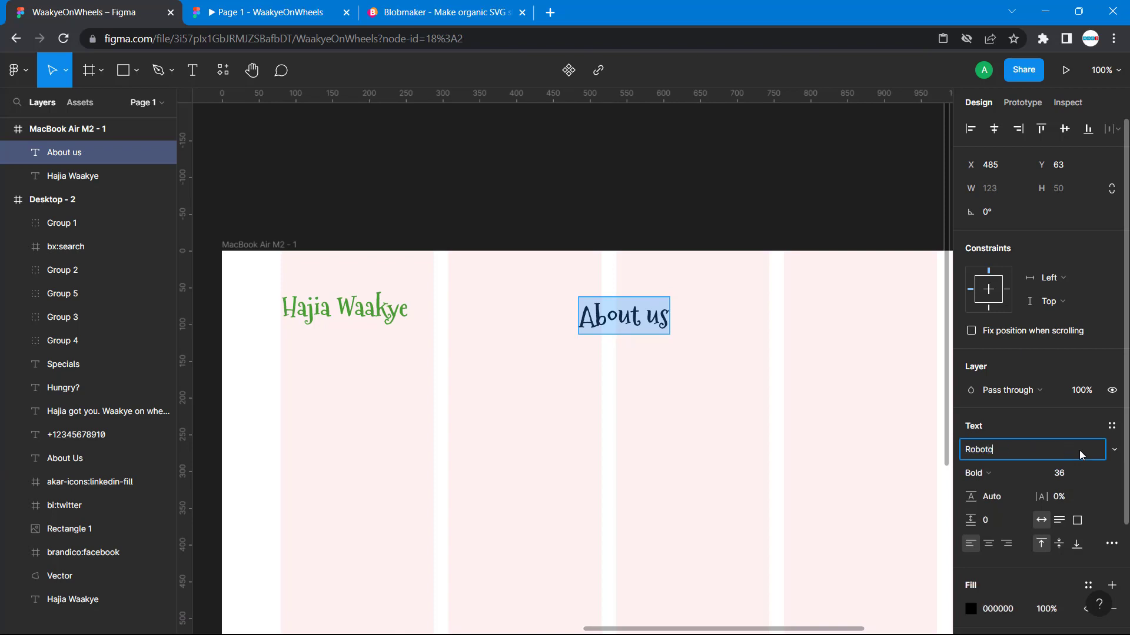
pyautogui.press('Return')
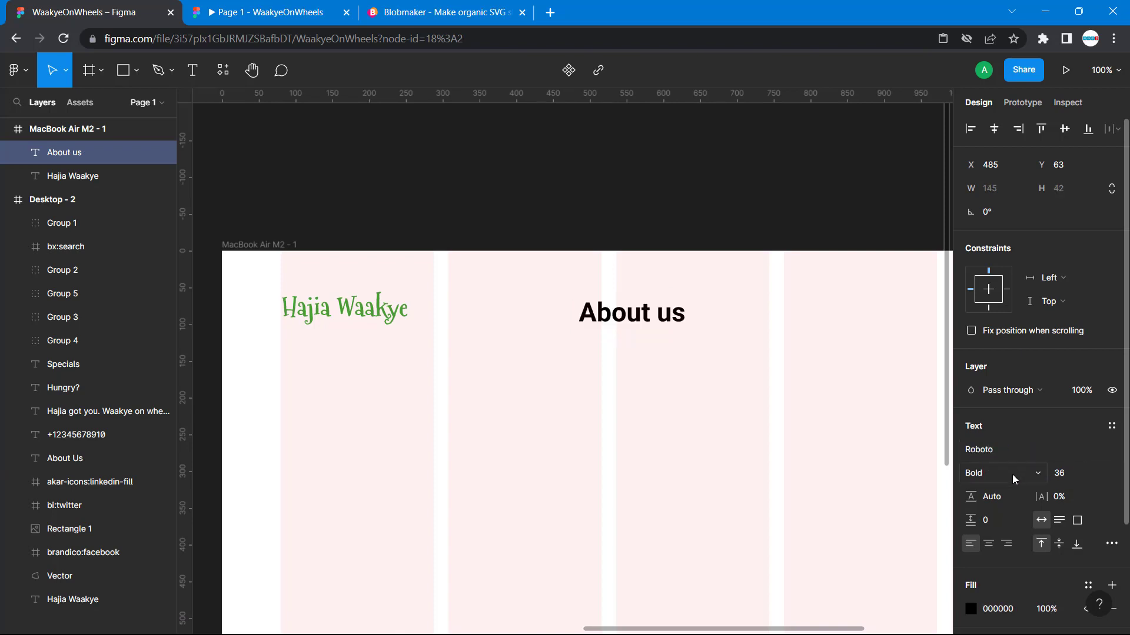
# - Set the new About us text's weight to Regular and its size to 20
pyautogui.click(1040, 477)
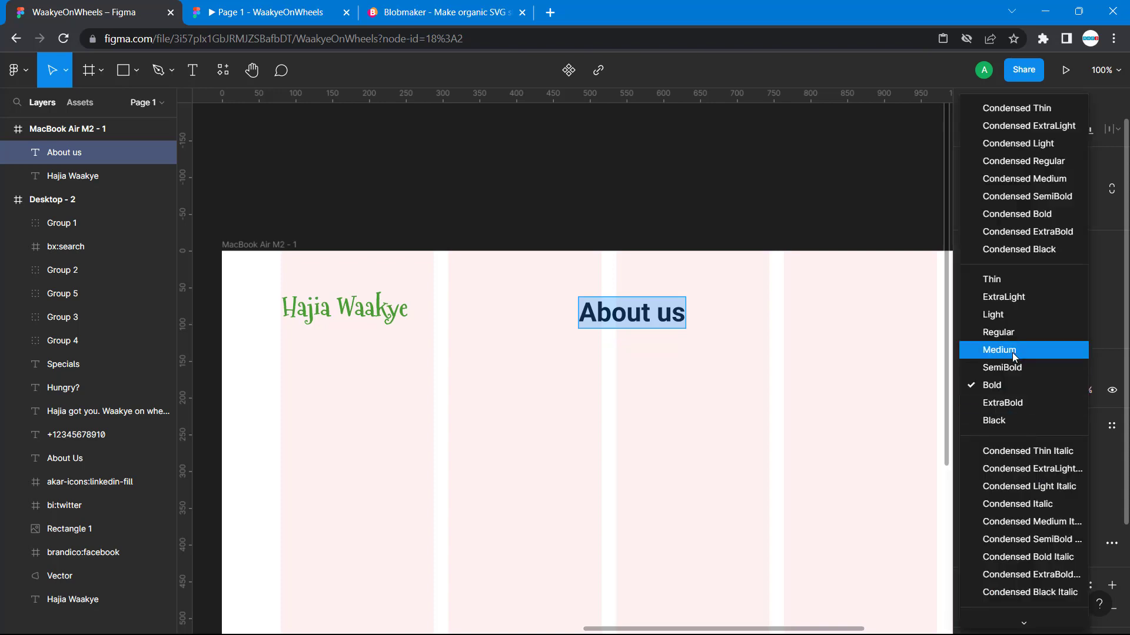
pyautogui.click(1005, 332)
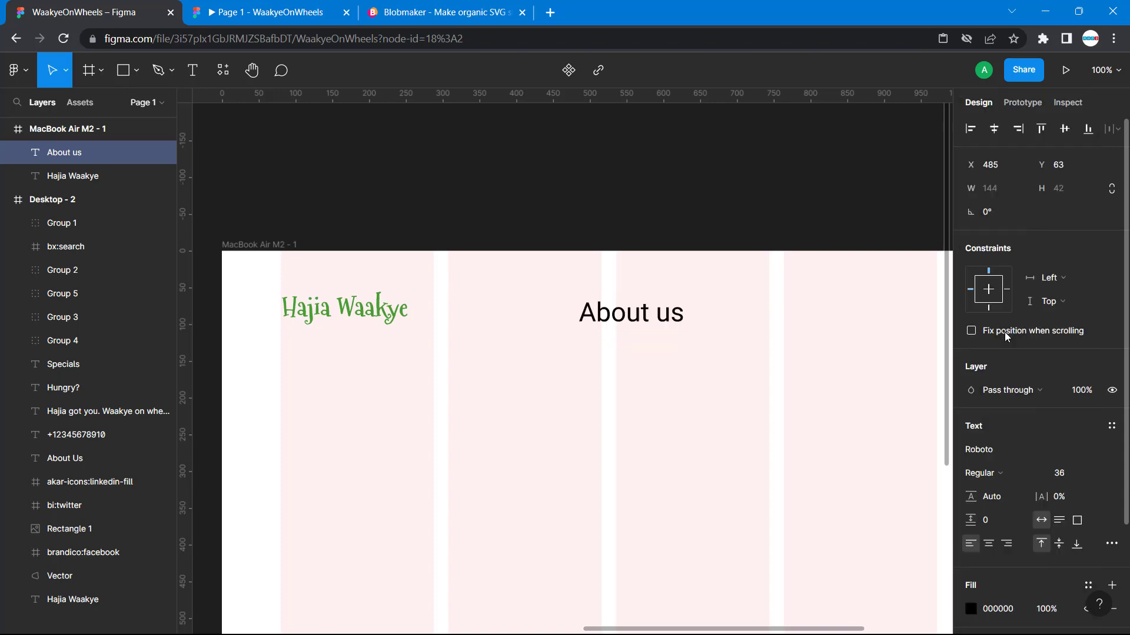
pyautogui.click(1066, 474)
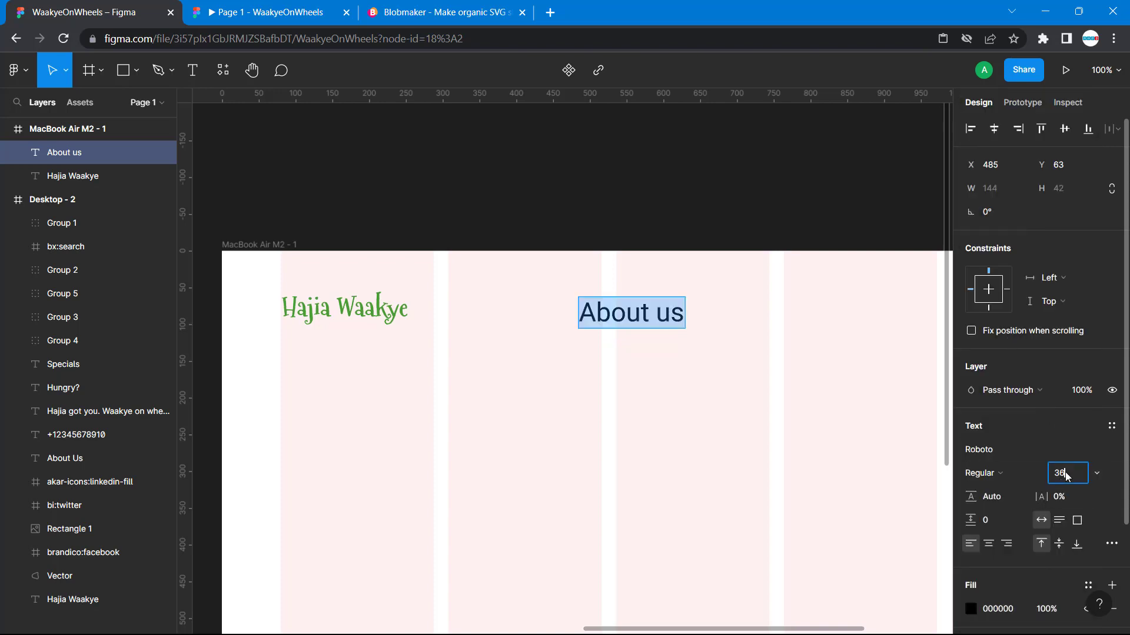
pyautogui.write('20')
pyautogui.press('Return')
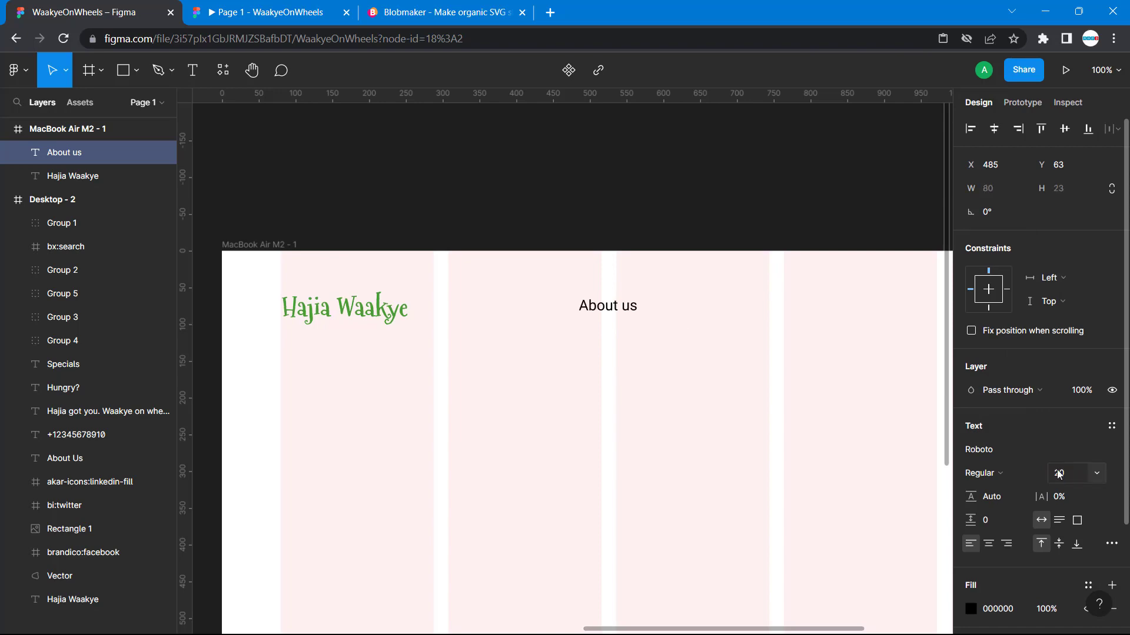
# - Move the new About us text to X 744, Y 65, following the navigation layout of Desktop - 2
pyautogui.hscroll(-15, 775, 382)
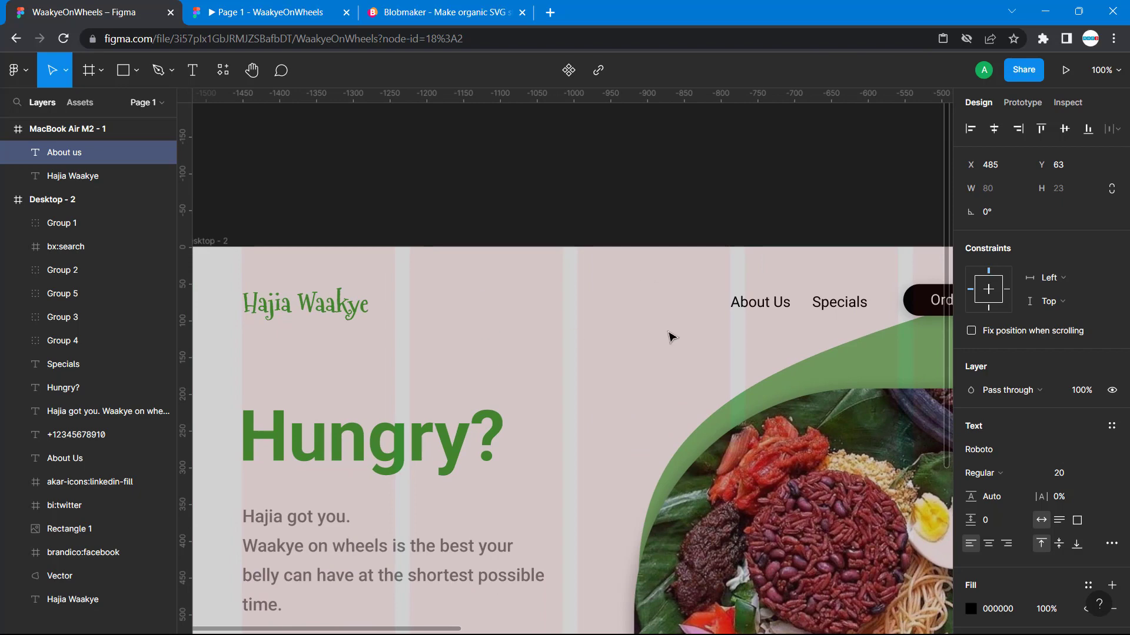
pyautogui.hscroll(15, 730, 312)
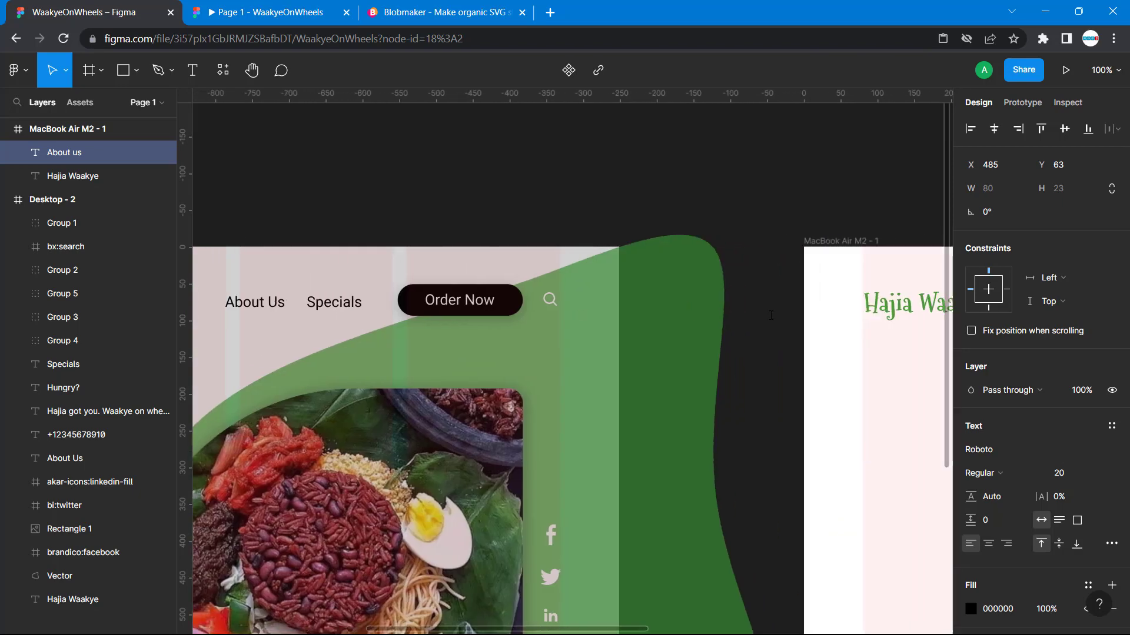
pyautogui.hscroll(5, 771, 315)
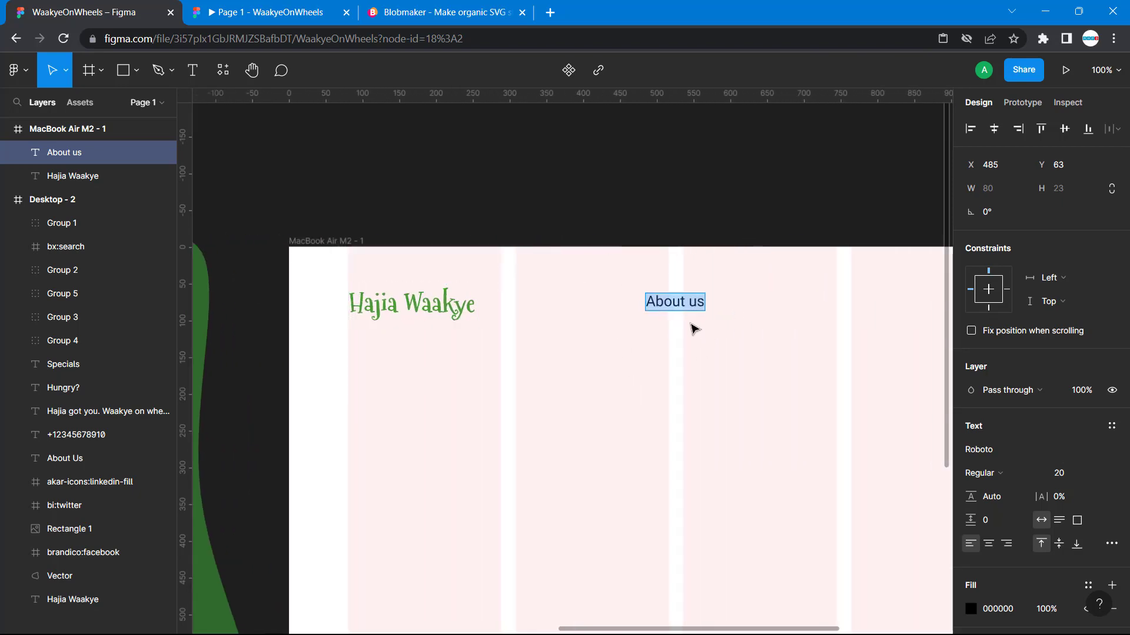
pyautogui.moveTo(700, 302); pyautogui.dragTo(883, 309)
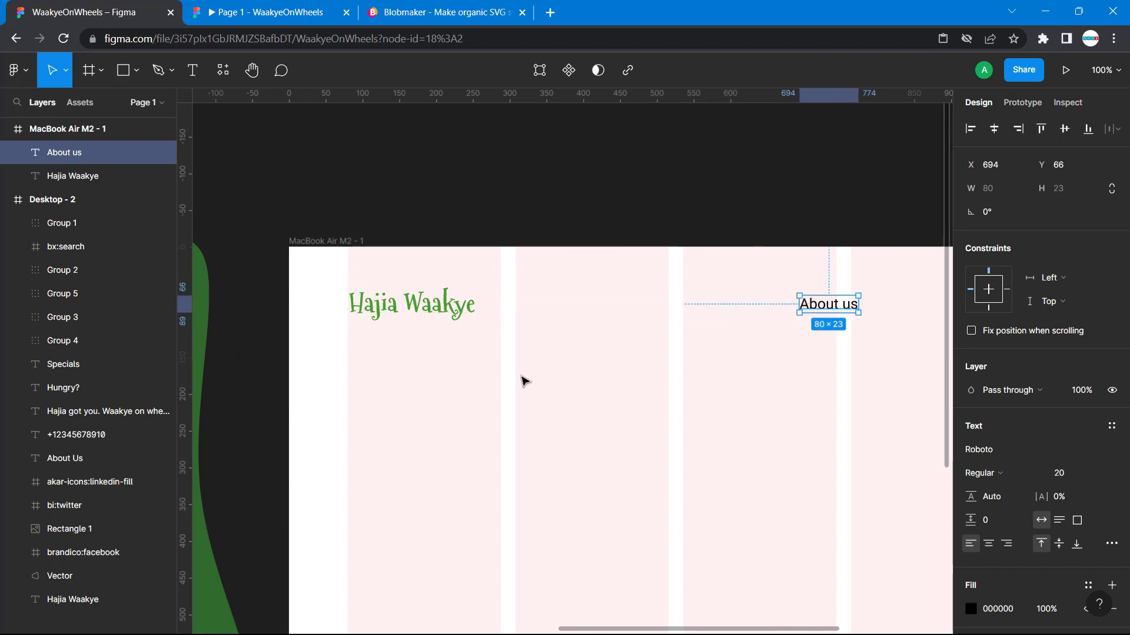
pyautogui.hscroll(-10, 524, 380)
pyautogui.hscroll(-4, 524, 380)
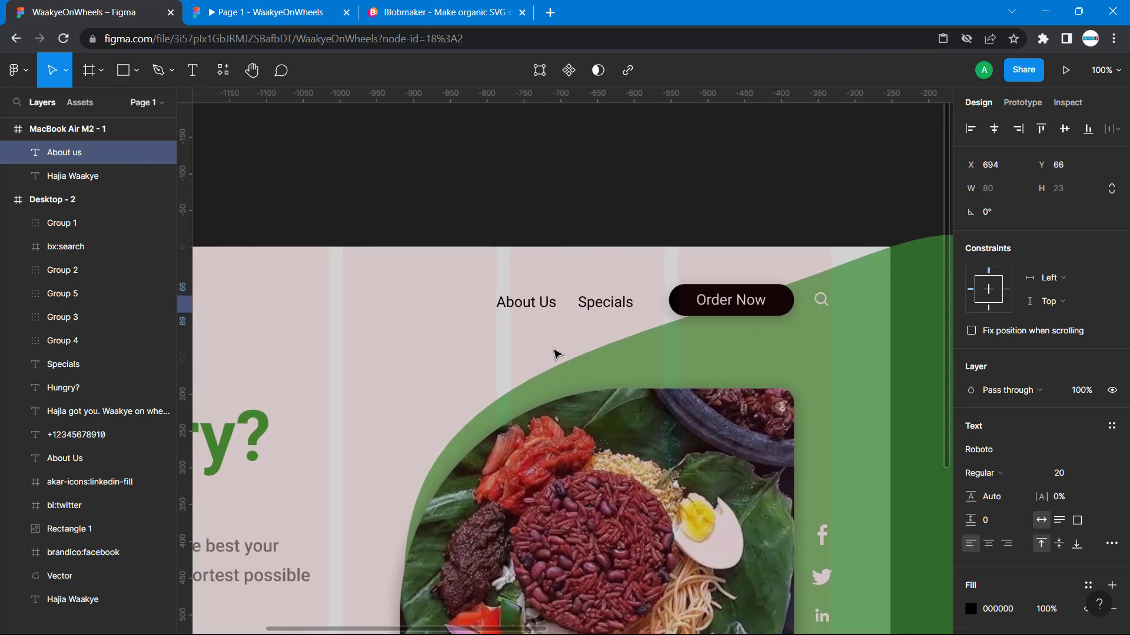
pyautogui.hscroll(15, 536, 324)
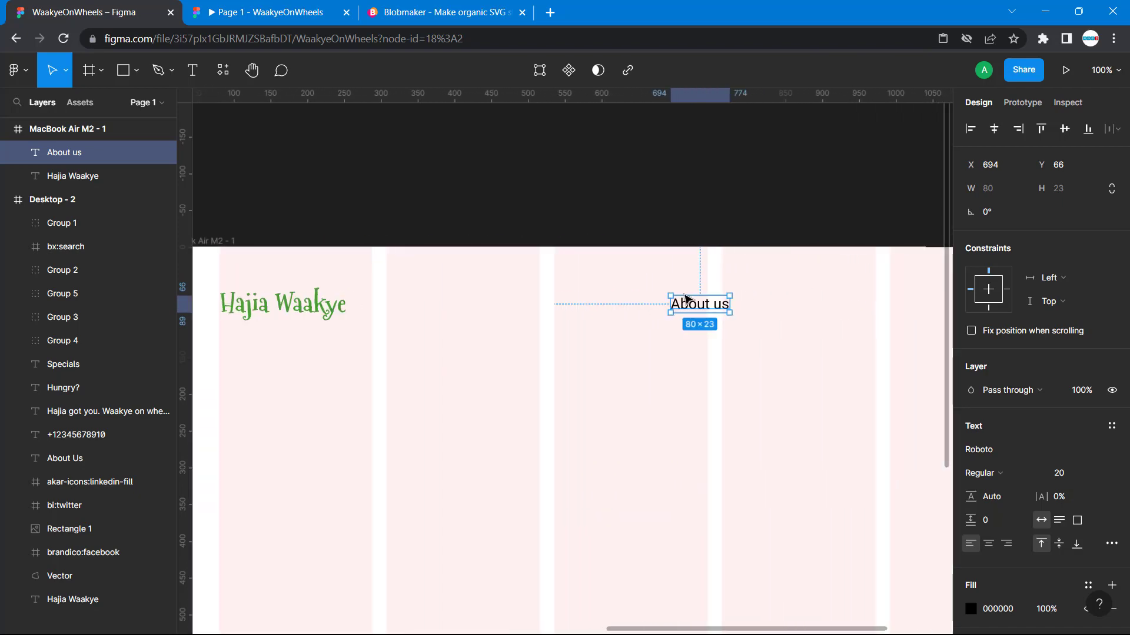
pyautogui.moveTo(698, 309); pyautogui.dragTo(717, 308)
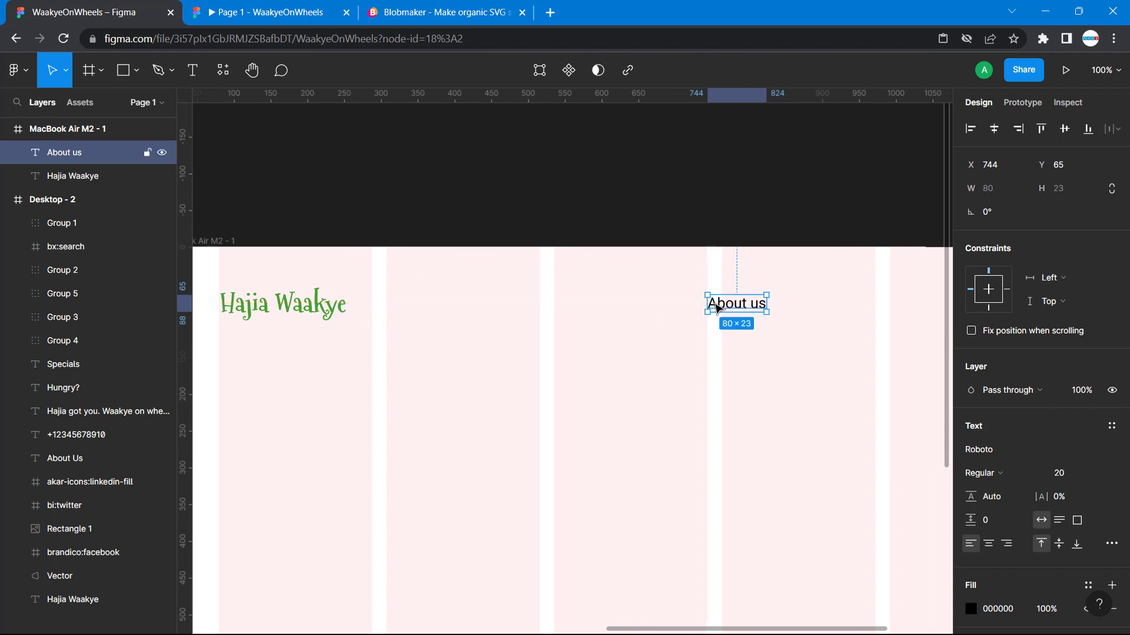
# - Duplicate the new About us text, place the copy at X 855, Y 65, and change its wording to "Specials"
pyautogui.hotkey('ctrl', 'v')
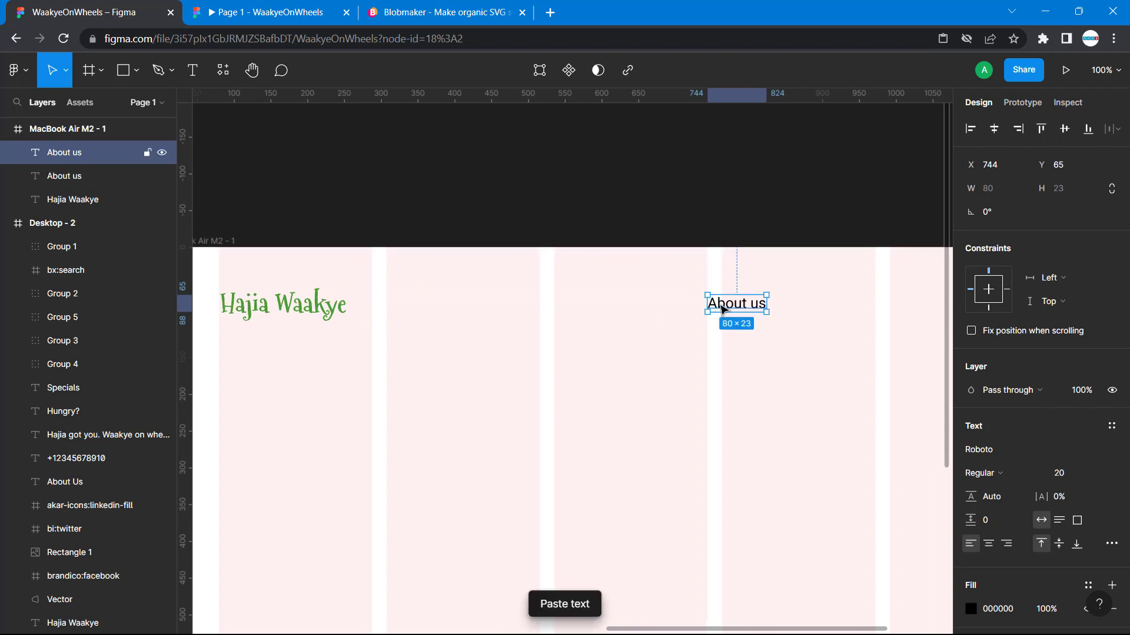
pyautogui.moveTo(753, 307); pyautogui.dragTo(834, 306)
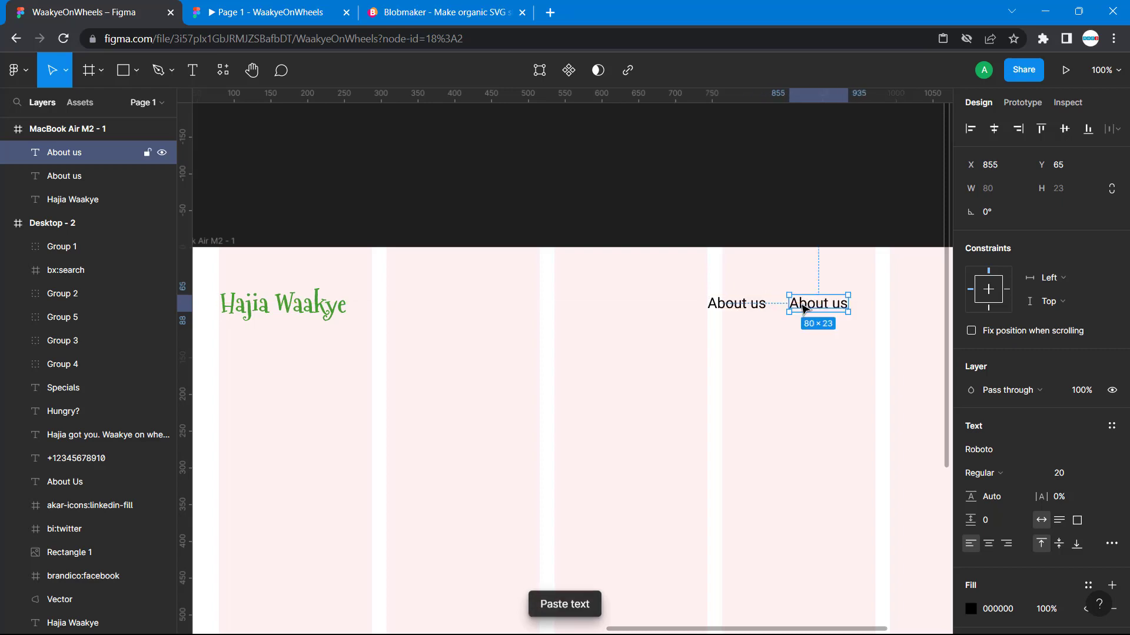
pyautogui.doubleClick(801, 302)
pyautogui.write('S')
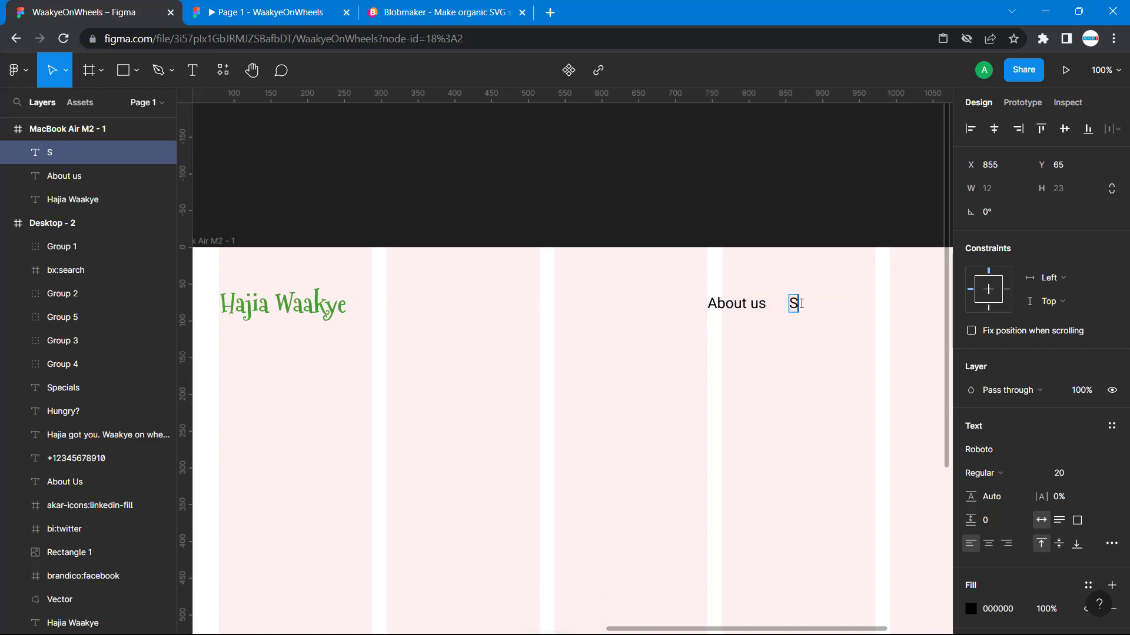
pyautogui.write('peciala')
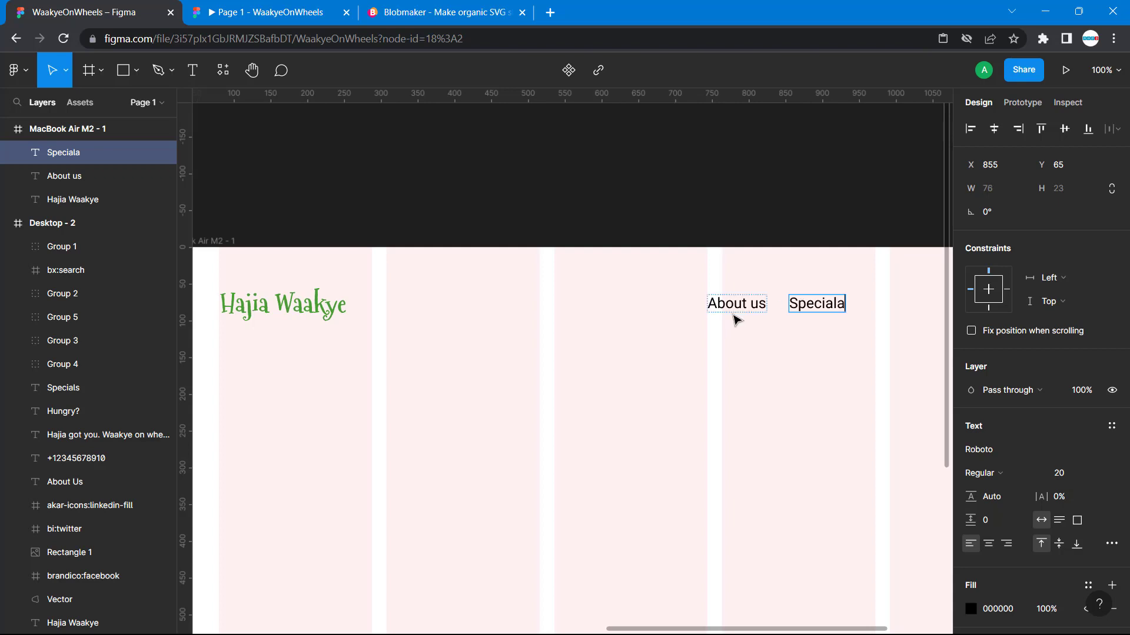
pyautogui.press('BackSpace')
pyautogui.write('s')
pyautogui.press('Escape')
# - Check the positions of the Specials and About Us texts in the Desktop - 2 navigation
pyautogui.hscroll(-10, 686, 317)
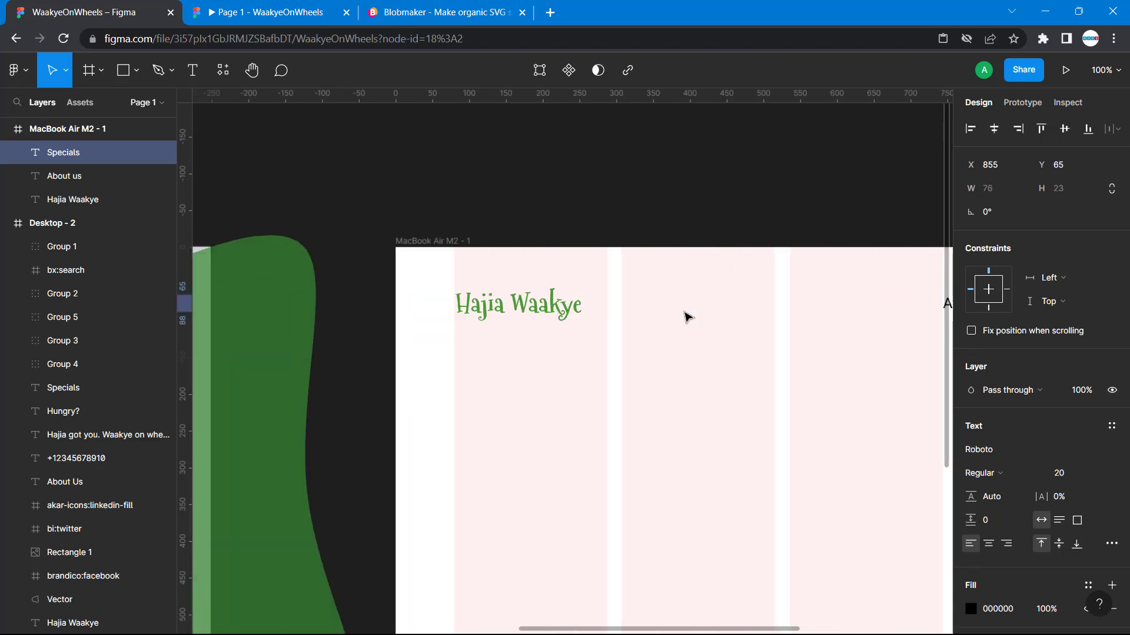
pyautogui.hscroll(12, 687, 318)
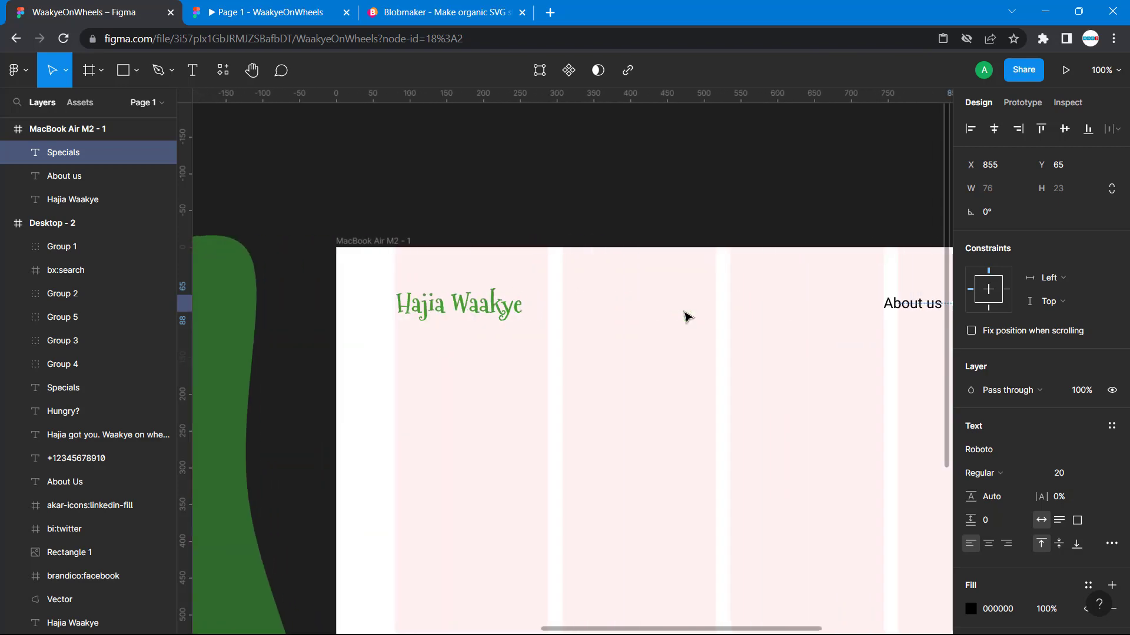
pyautogui.hscroll(-8, 687, 318)
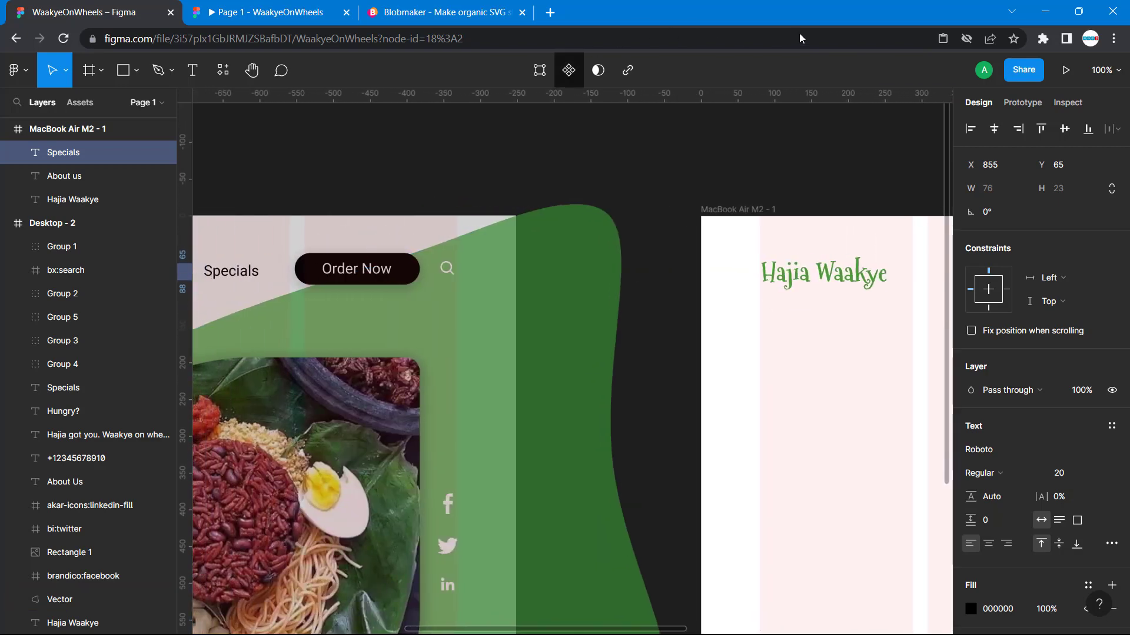
pyautogui.hscroll(-8, 674, 361)
pyautogui.scroll(-1, 687, 286)
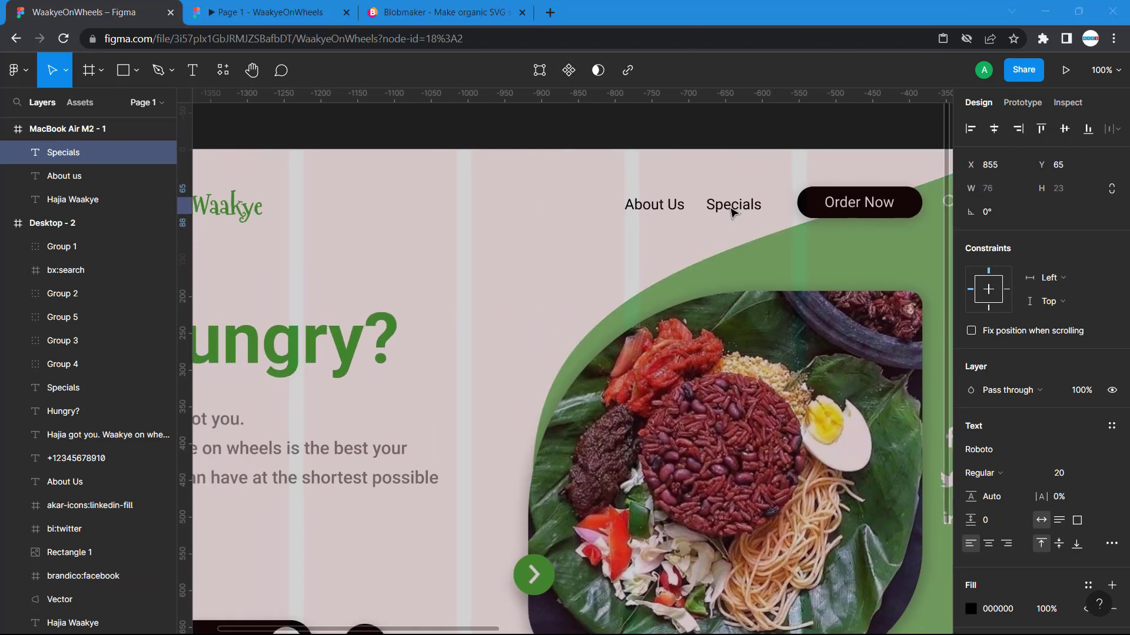
pyautogui.click(731, 209)
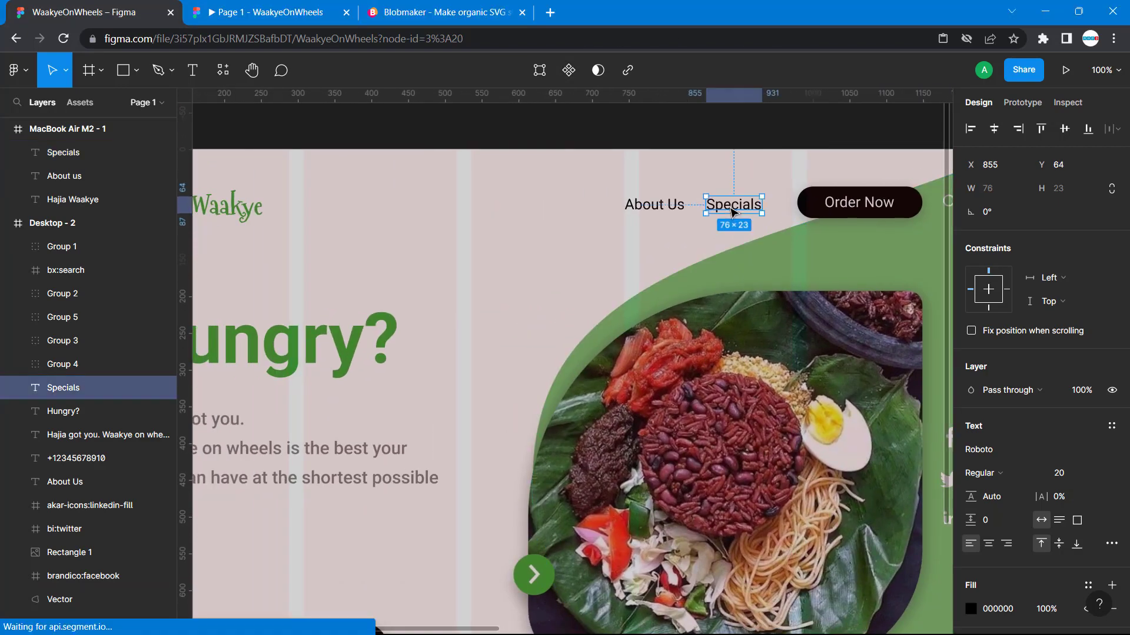
pyautogui.click(675, 212)
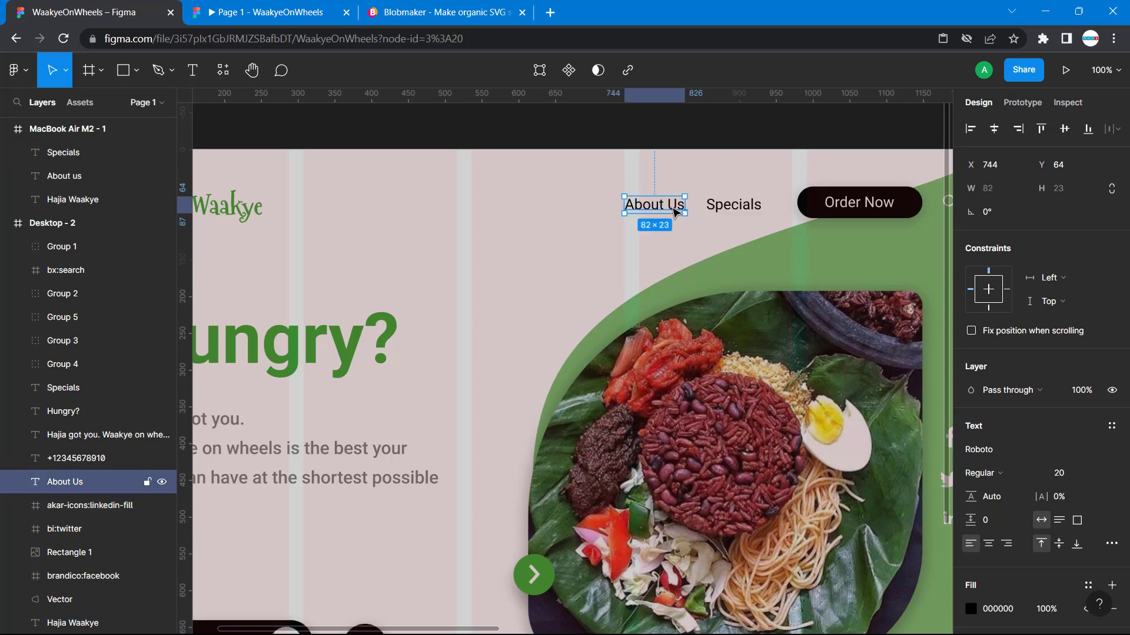
pyautogui.press('alt')
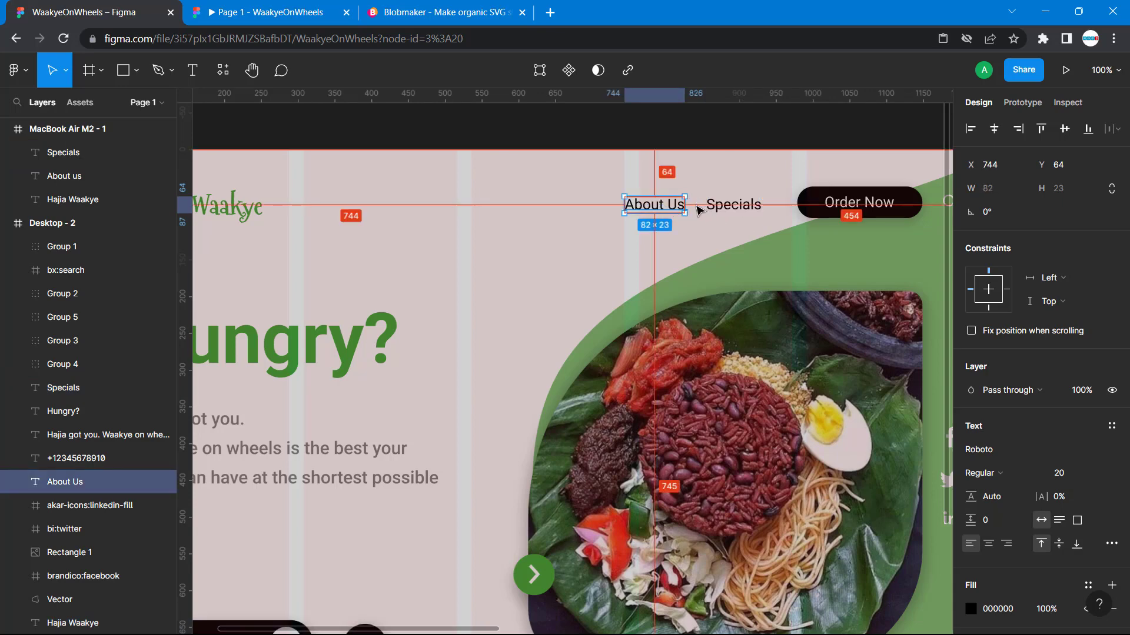
# - Measure the gap between the new About us and Specials texts and nudge Specials to X 853
pyautogui.hscroll(12, 719, 219)
pyautogui.hscroll(5, 719, 220)
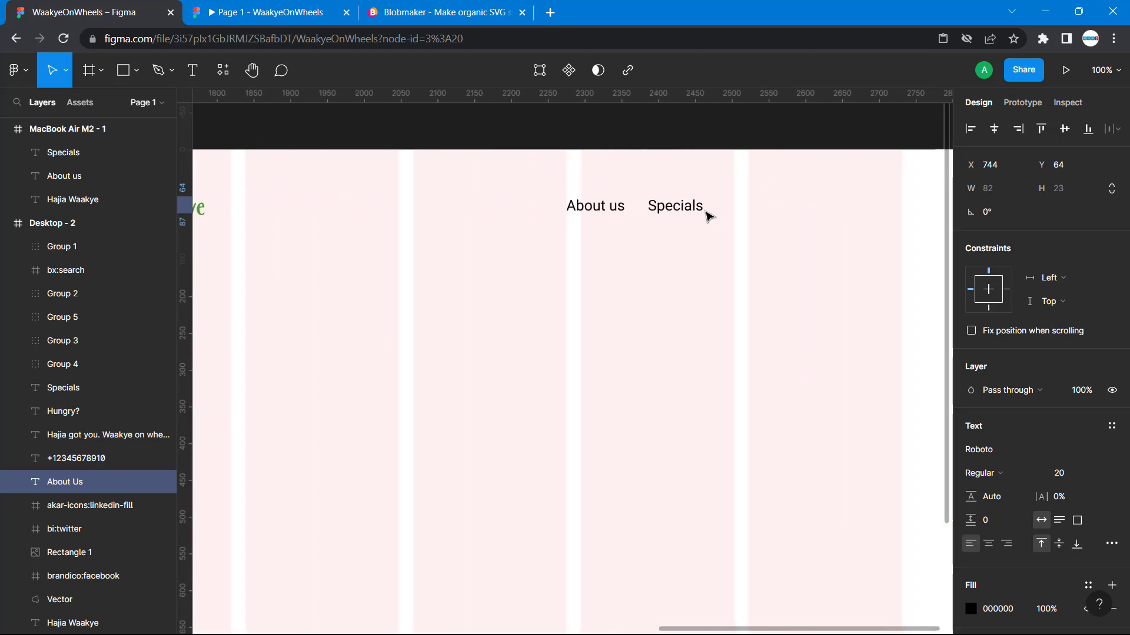
pyautogui.click(687, 211)
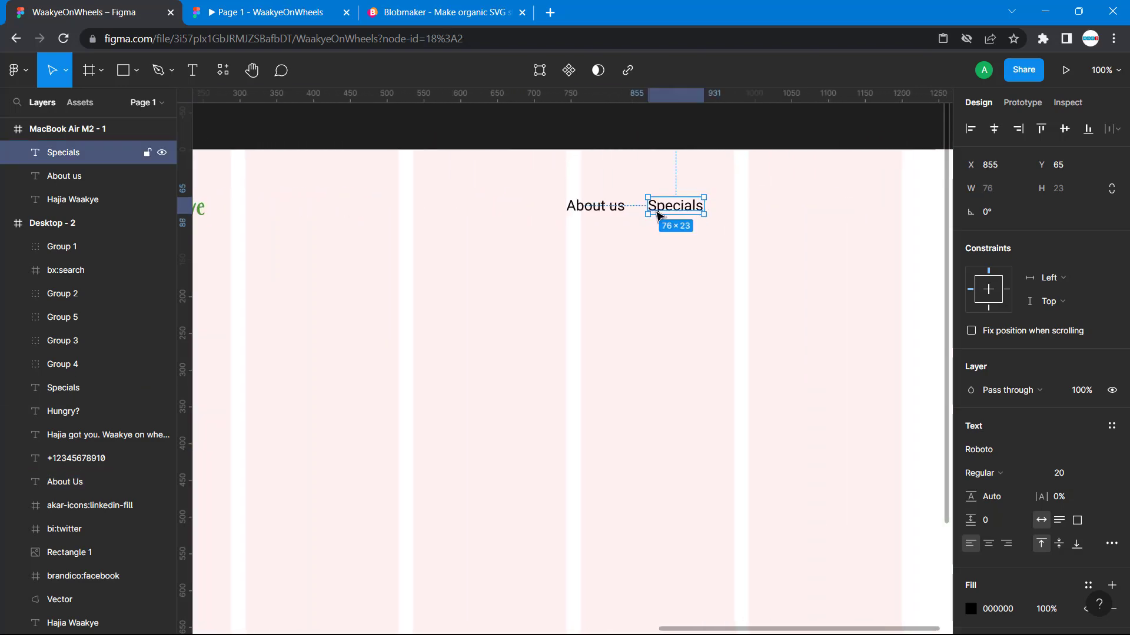
pyautogui.press('alt')
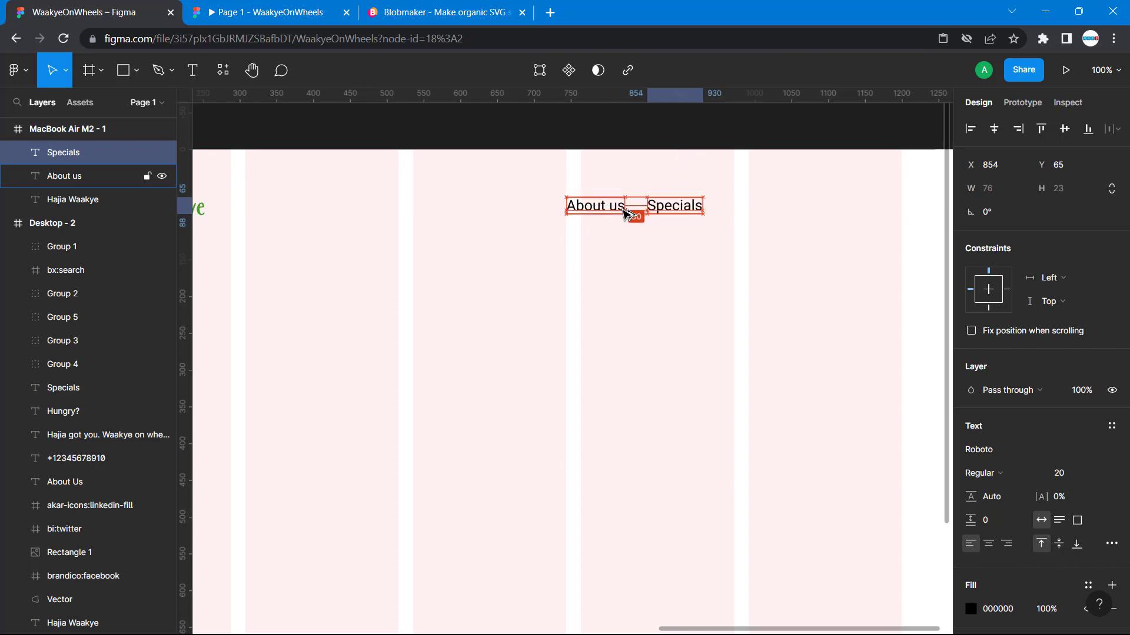
pyautogui.press('Left')
pyautogui.press('Left')
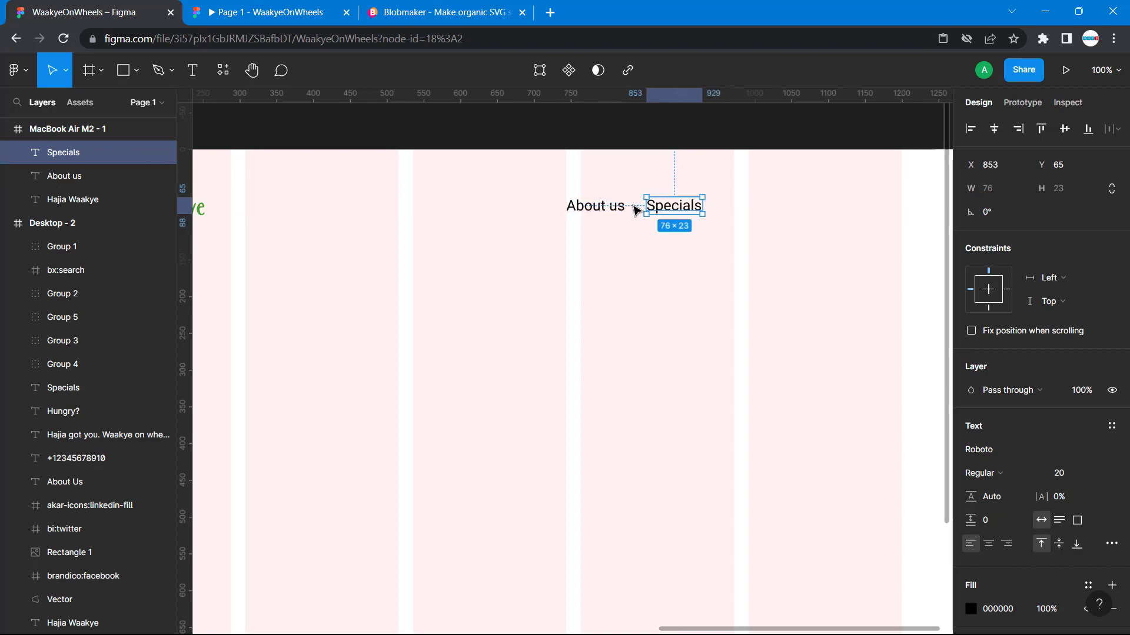
pyautogui.click(709, 281)
# - Draw a rectangle about 176 × 40 to the right of Specials in MacBook Air M2 - 1, as the Order Now button background
pyautogui.hscroll(-10, 709, 280)
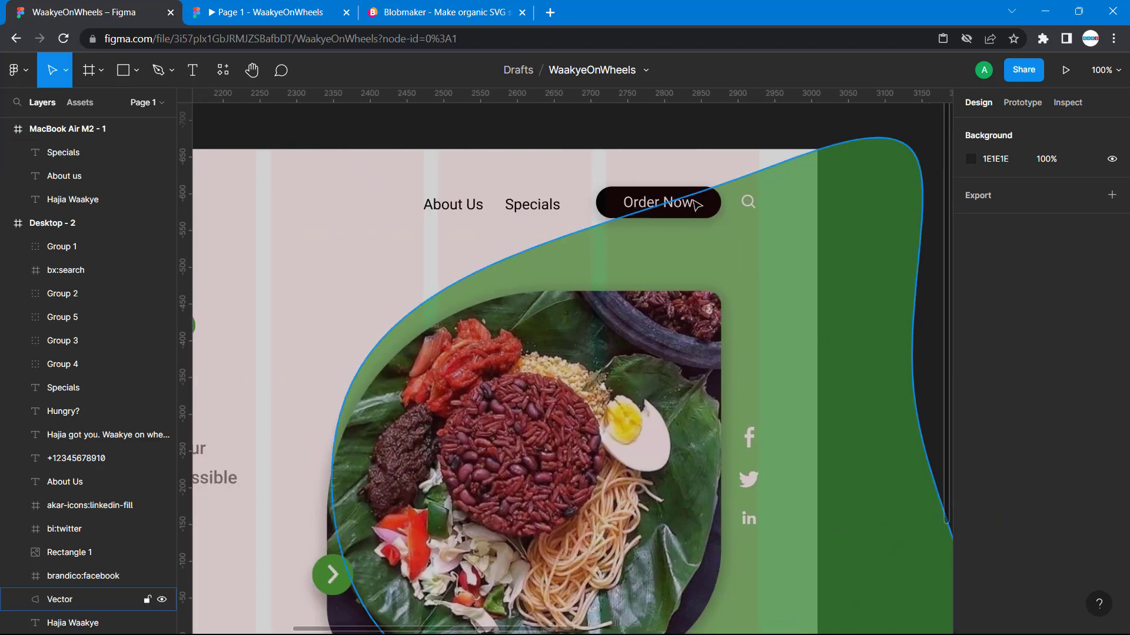
pyautogui.hscroll(5, 322, 137)
pyautogui.hscroll(1, 322, 138)
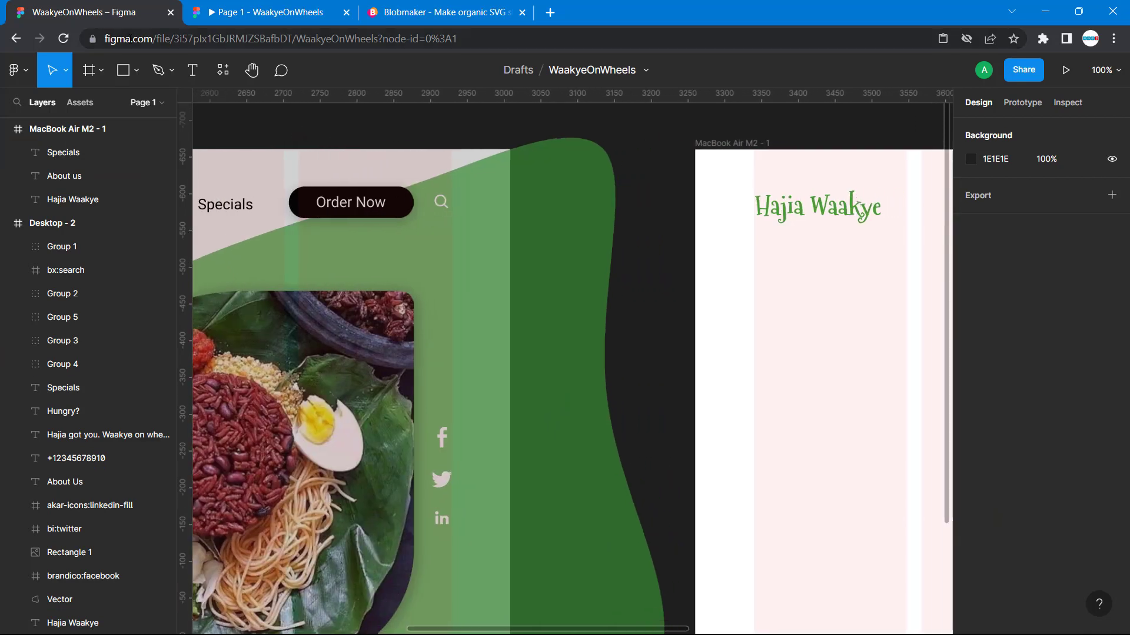
pyautogui.click(123, 70)
pyautogui.hscroll(8, 673, 212)
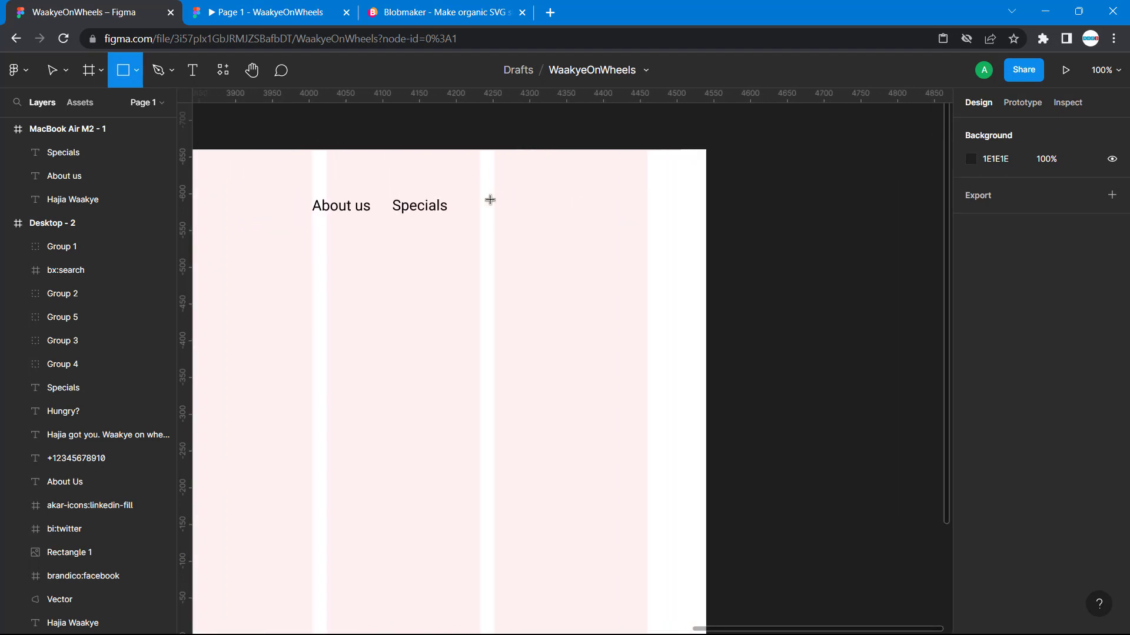
pyautogui.moveTo(479, 200)
pyautogui.mouseDown()
pyautogui.moveTo(549, 247)
pyautogui.moveTo(579, 225)
pyautogui.moveTo(619, 233)
pyautogui.moveTo(609, 231)
pyautogui.mouseUp()
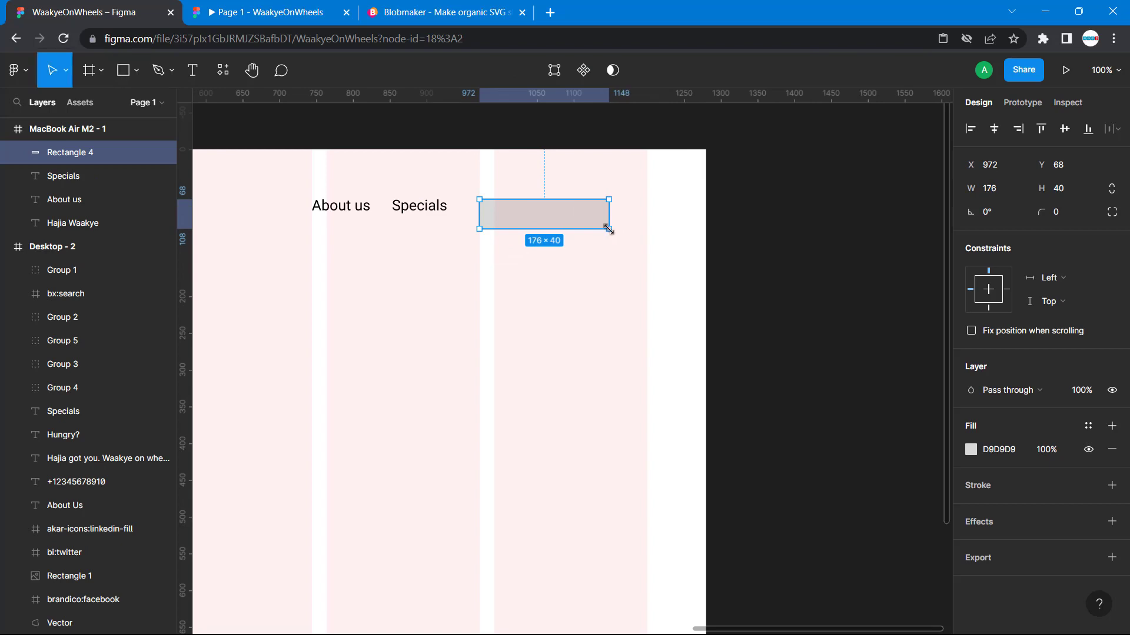
# - Fill the new rectangle with black 000000 and set its corner radius to 30
pyautogui.click(970, 450)
pyautogui.click(814, 559)
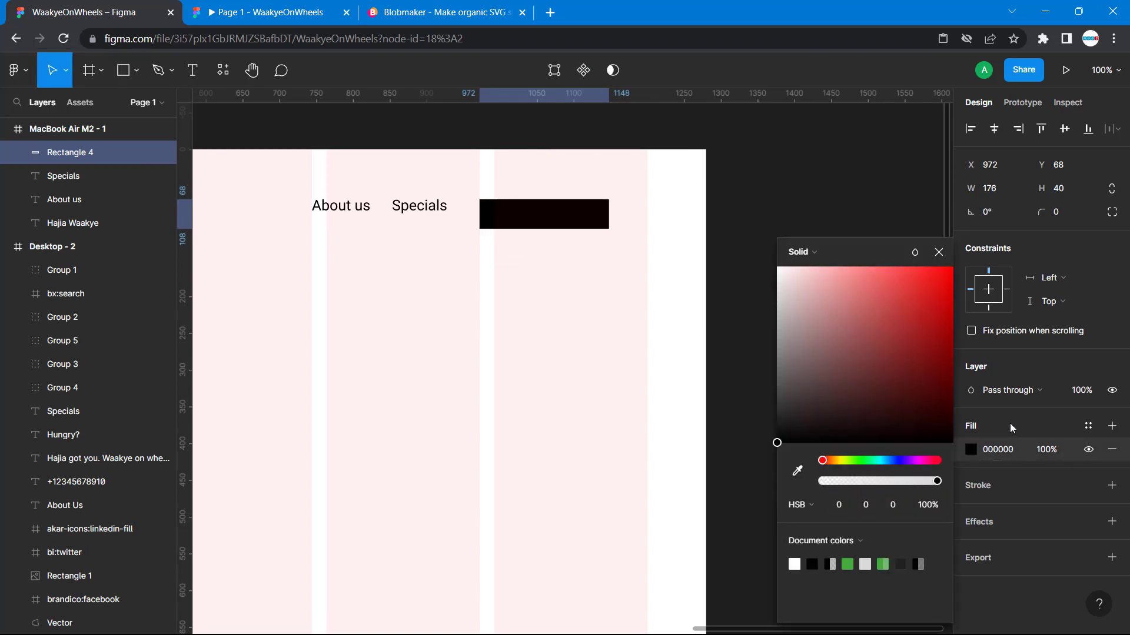
pyautogui.click(716, 182)
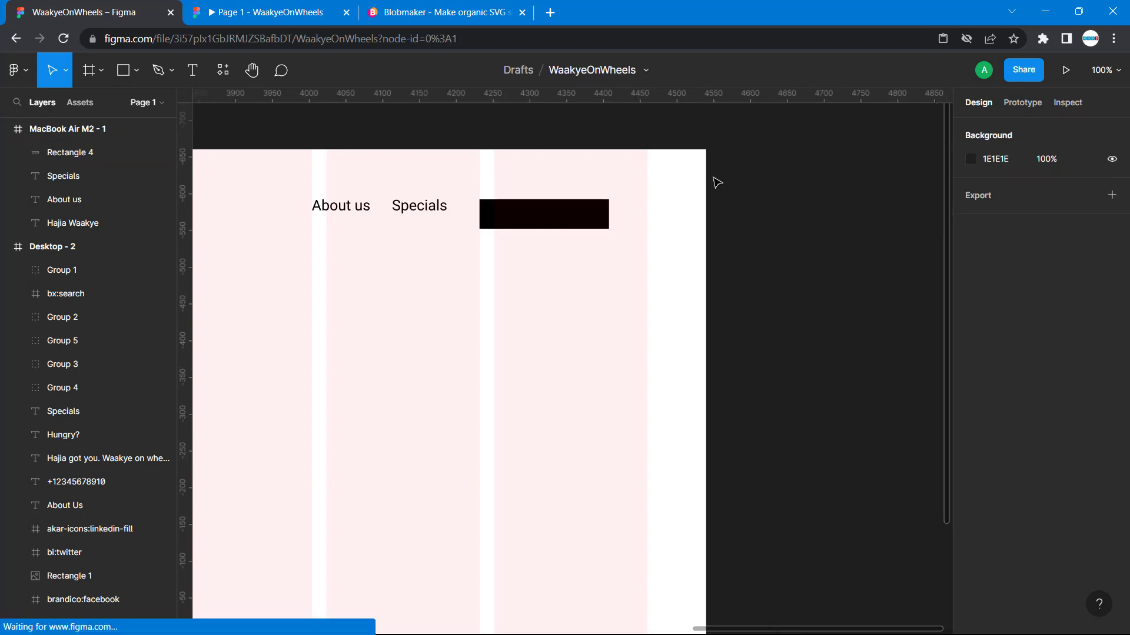
pyautogui.click(598, 211)
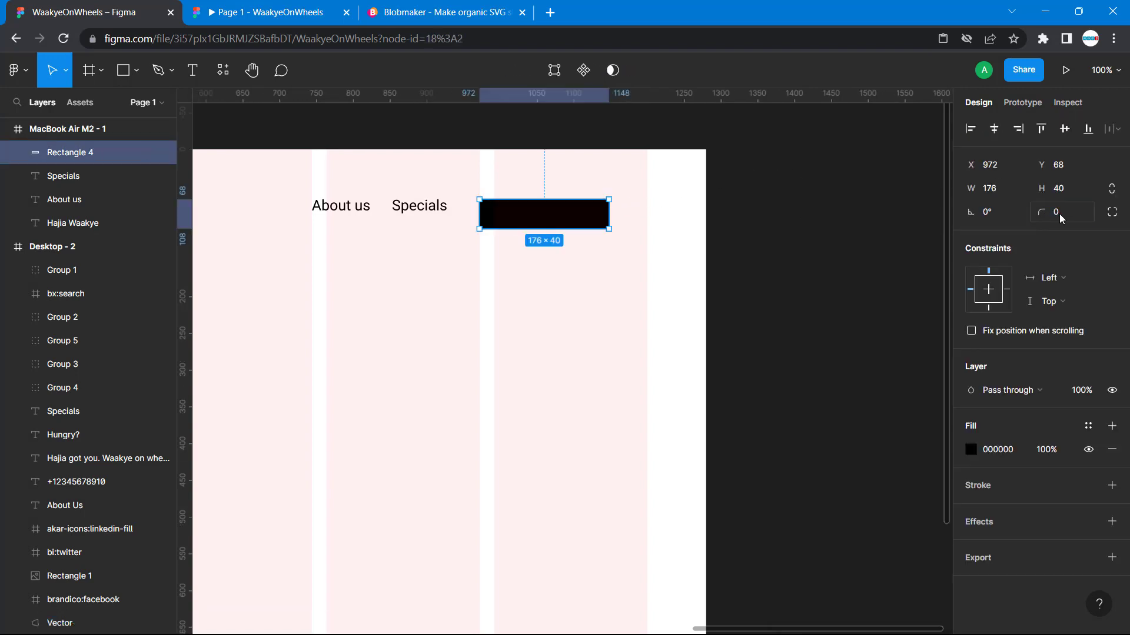
pyautogui.write('30')
pyautogui.press('Return')
# - Check the Order Now button's size in Desktop - 2 and resize the new black rectangle to 170 wide and 43 high
pyautogui.hscroll(-10, 597, 277)
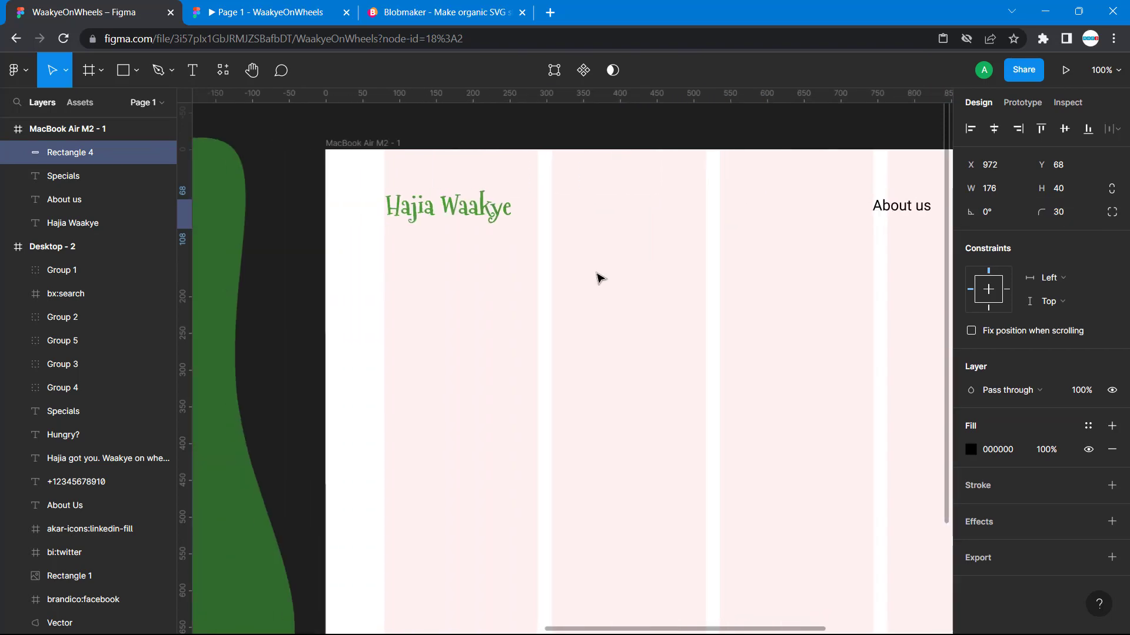
pyautogui.hscroll(-4, 597, 277)
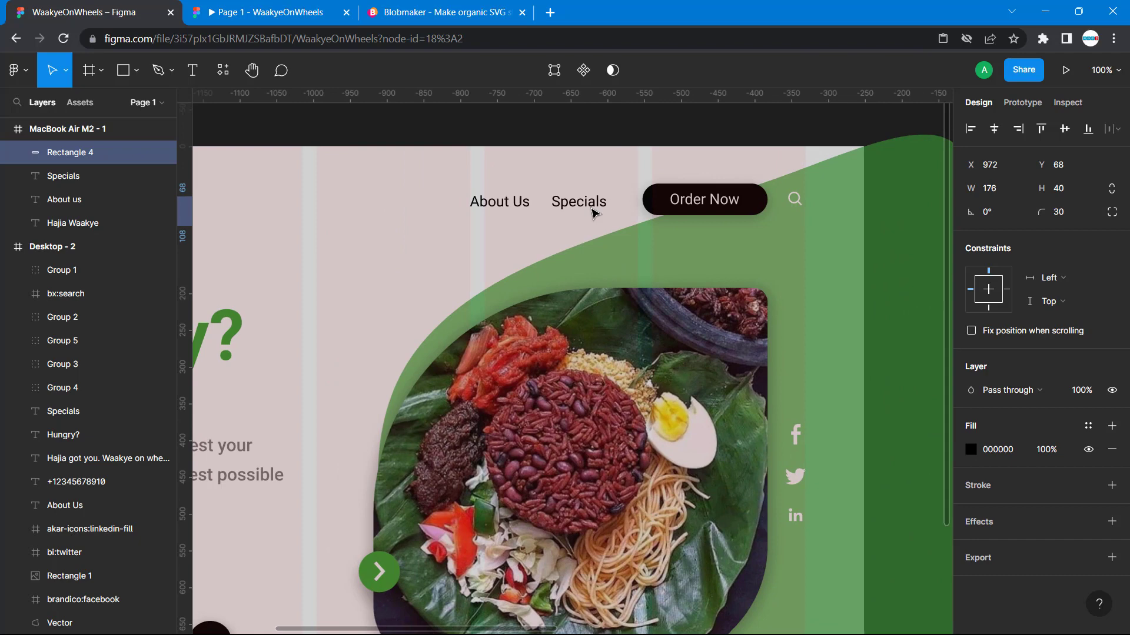
pyautogui.click(652, 201)
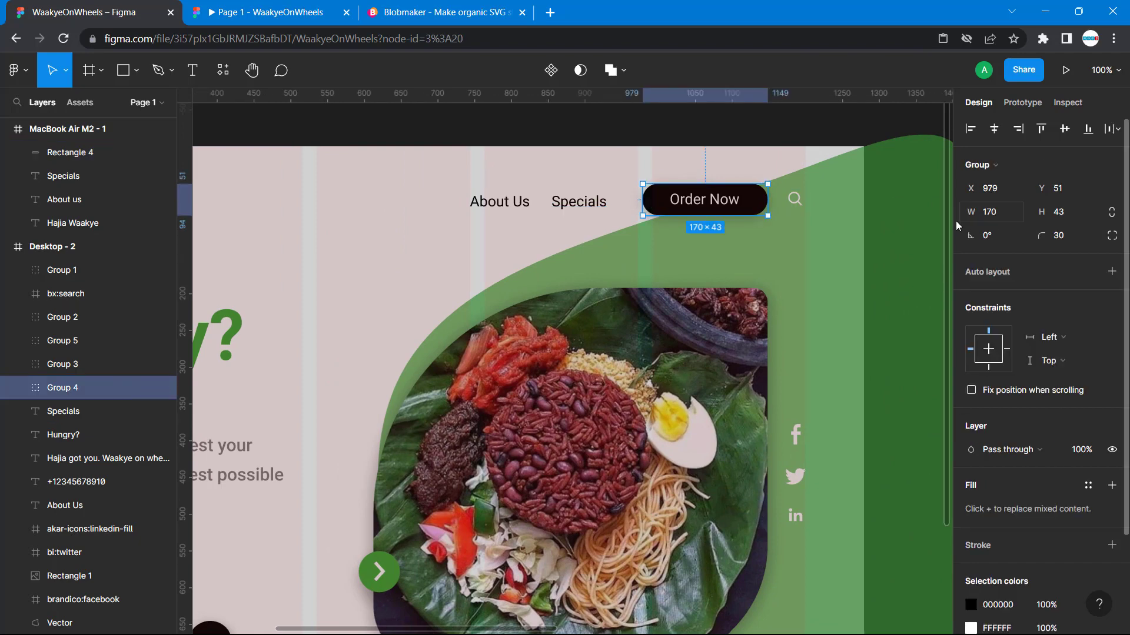
pyautogui.hscroll(8, 887, 229)
pyautogui.hscroll(-7, 886, 229)
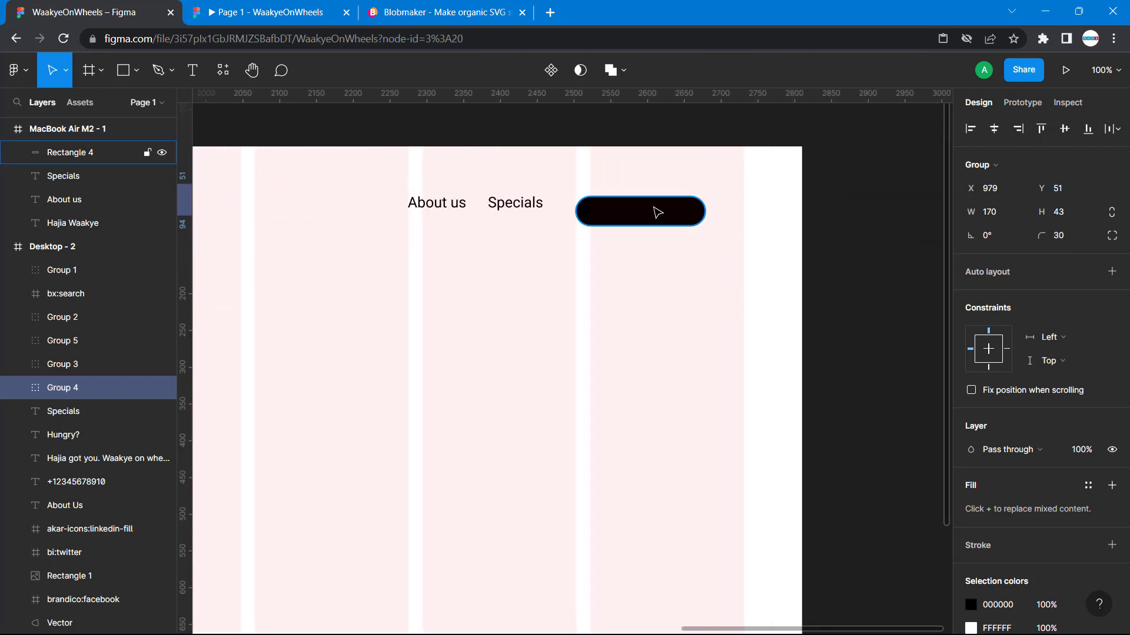
pyautogui.click(653, 209)
pyautogui.click(1000, 194)
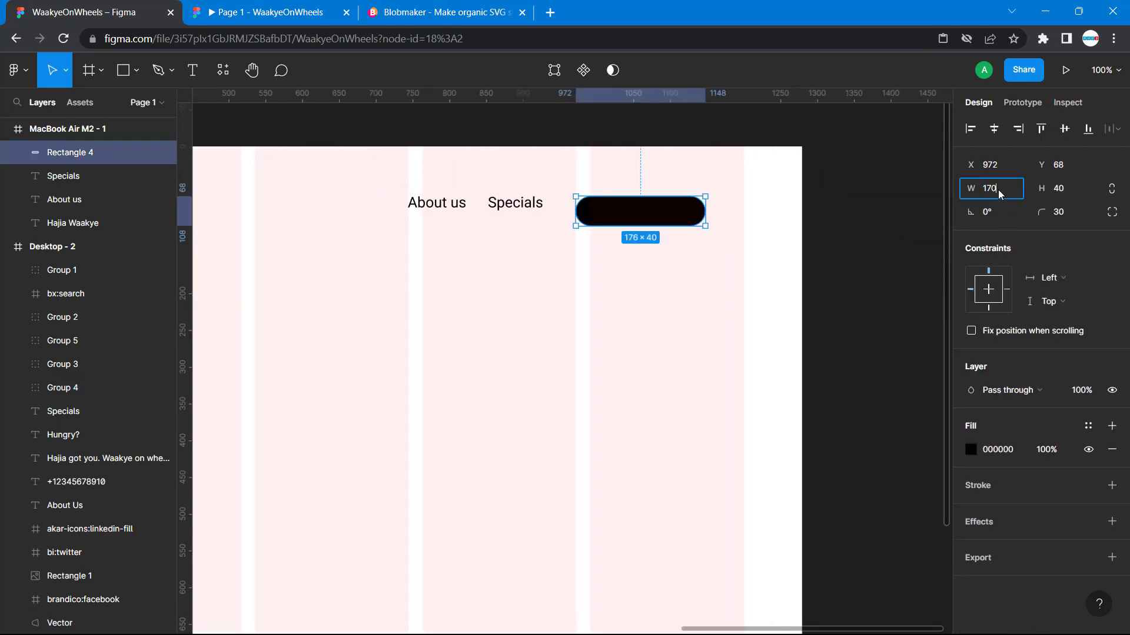
pyautogui.write('170')
pyautogui.click(1060, 192)
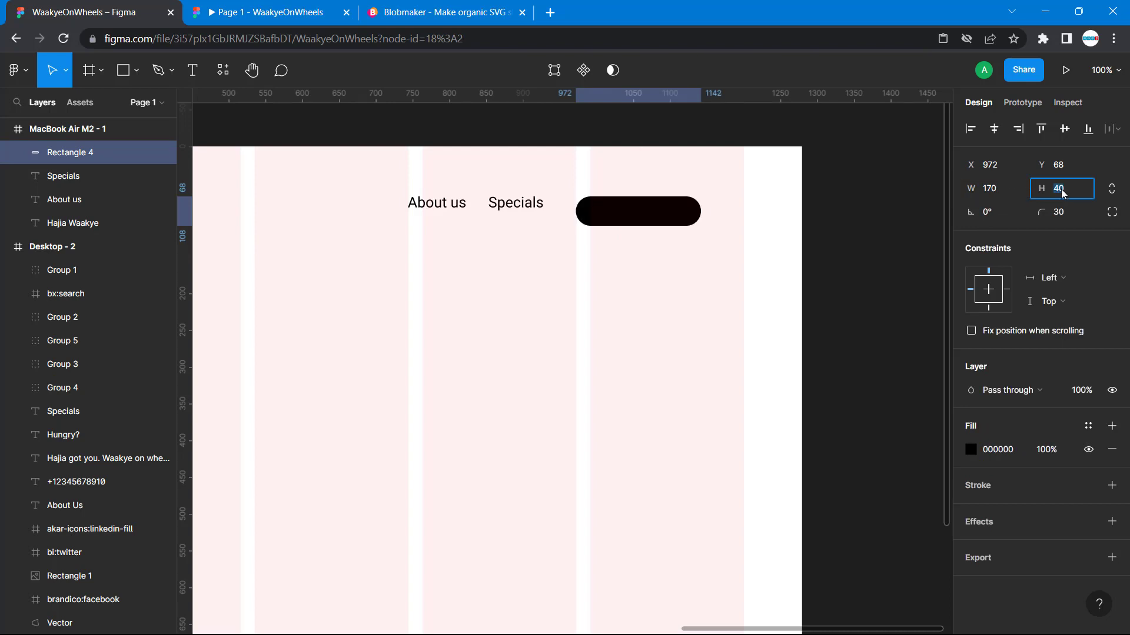
pyautogui.write('43')
pyautogui.press('Return')
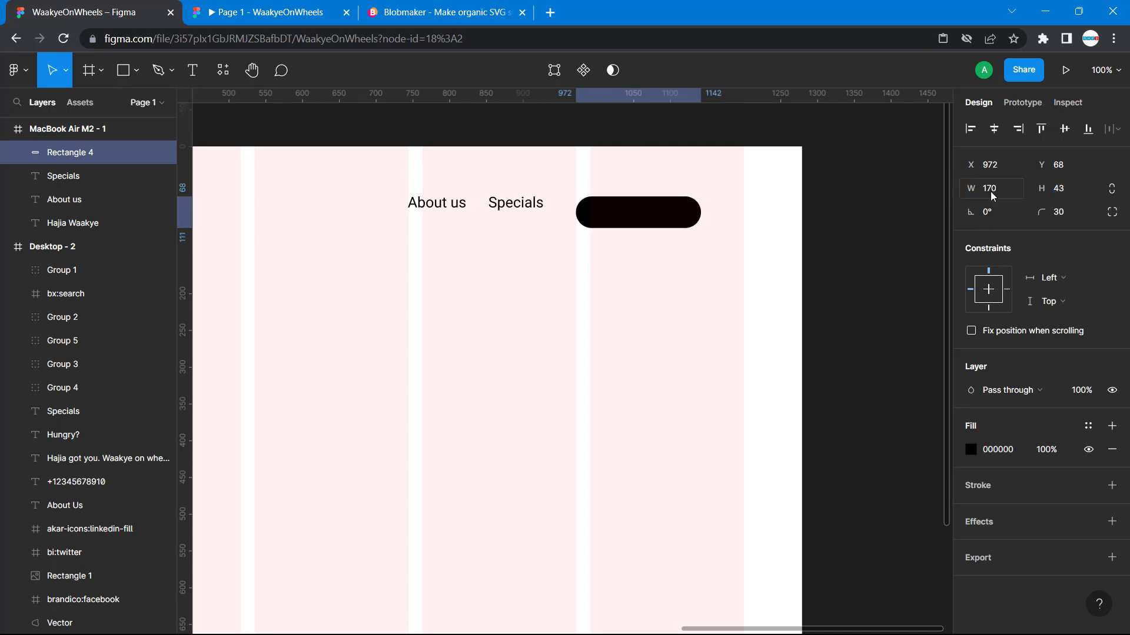
# - Duplicate the new Specials text, place the copy just below the black button at X 1001, Y 111, and change its wording to "Order Now"
pyautogui.click(531, 206)
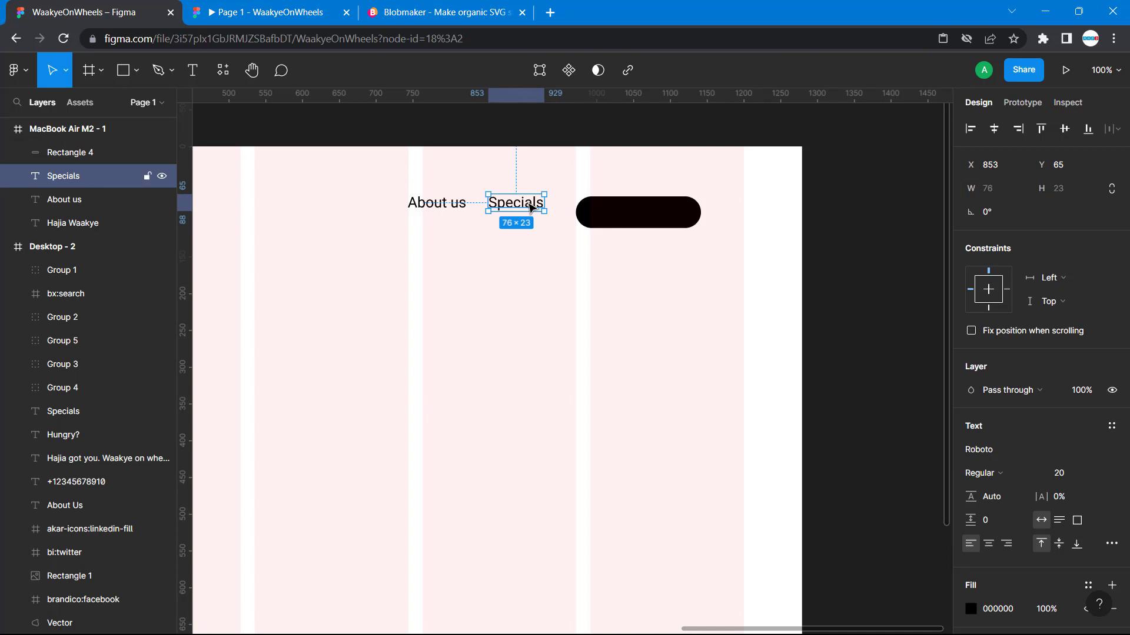
pyautogui.hotkey('ctrl', 'v')
pyautogui.moveTo(531, 206); pyautogui.dragTo(640, 241)
pyautogui.doubleClick(638, 237)
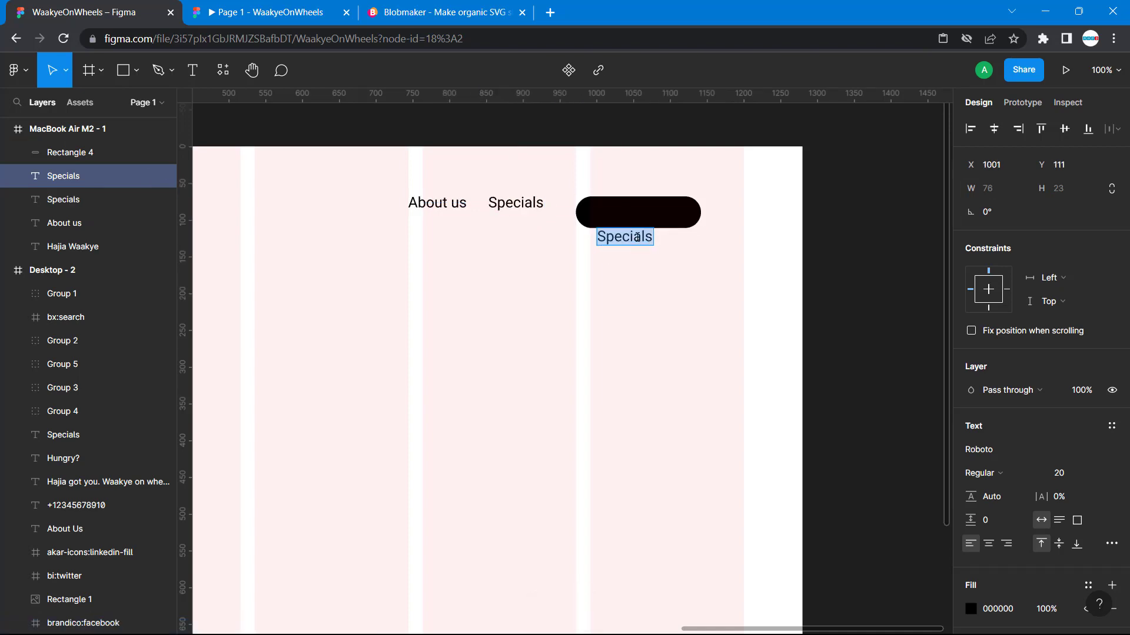
pyautogui.write('O')
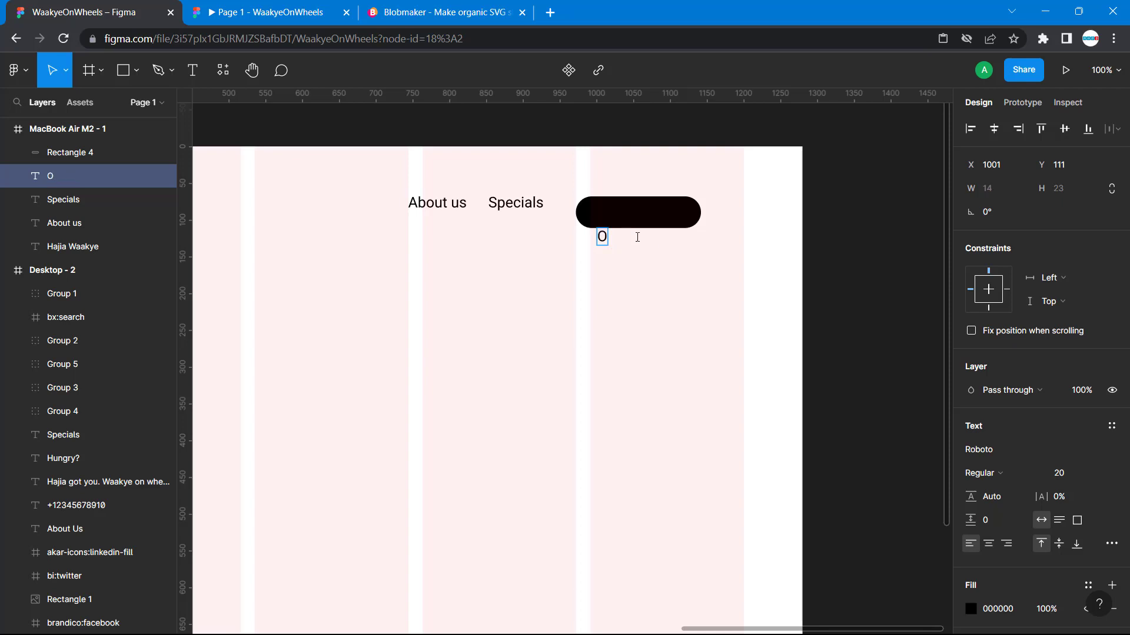
pyautogui.write('rder Now')
# - Change the fill of the entire new Order Now text in MacBook Air M2 - 1 to white FFFFFF
pyautogui.hotkey('ctrl', 'a')
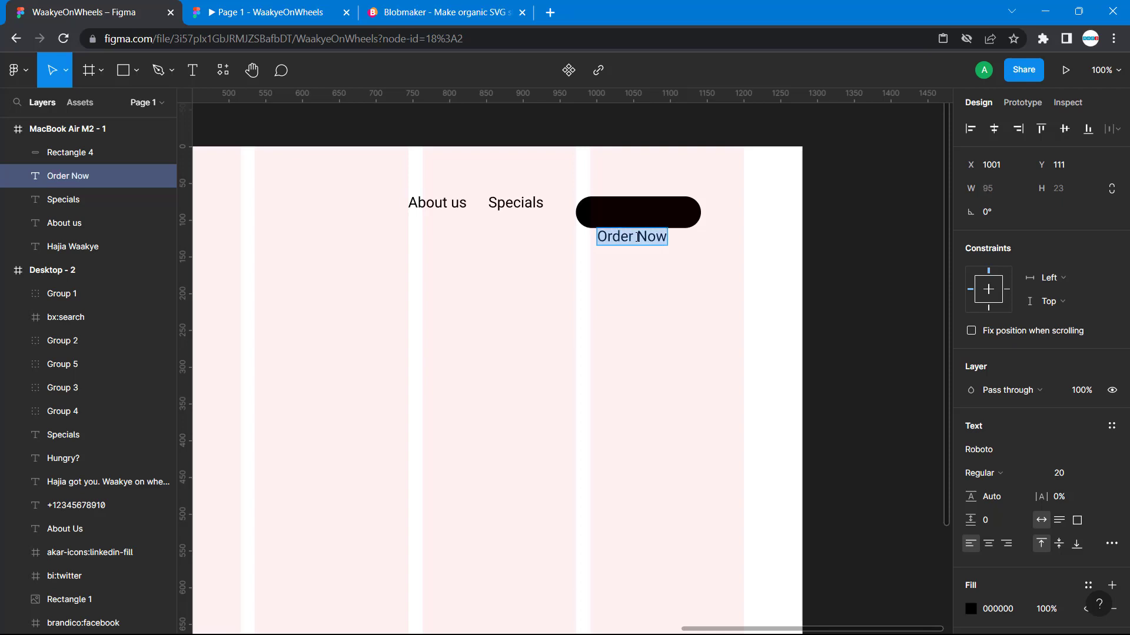
pyautogui.scroll(-3, 1088, 544)
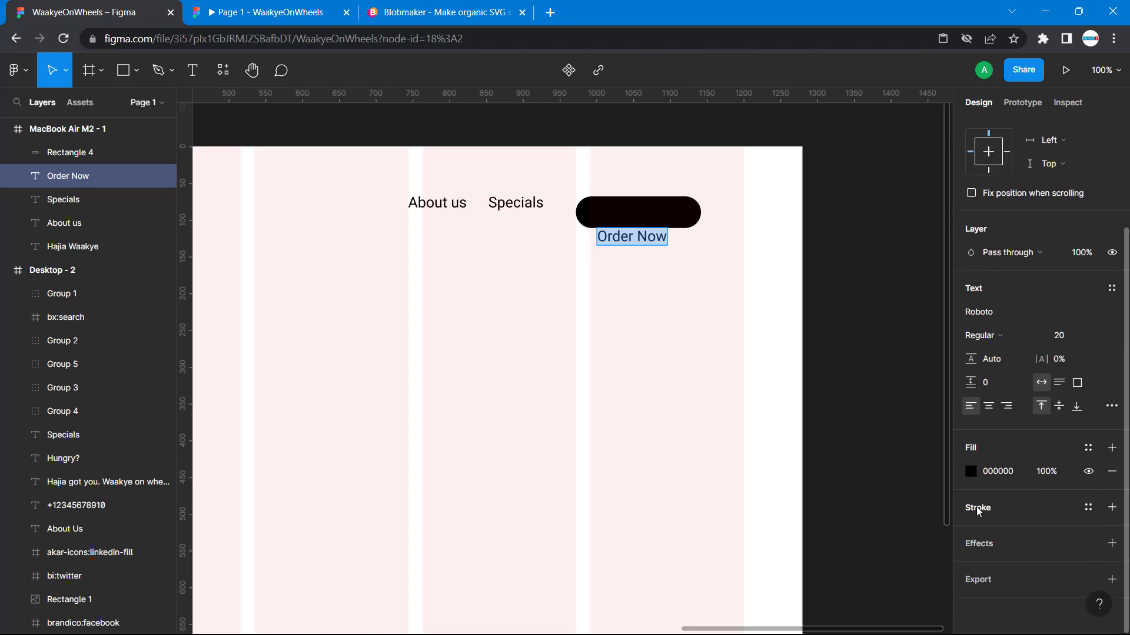
pyautogui.click(971, 471)
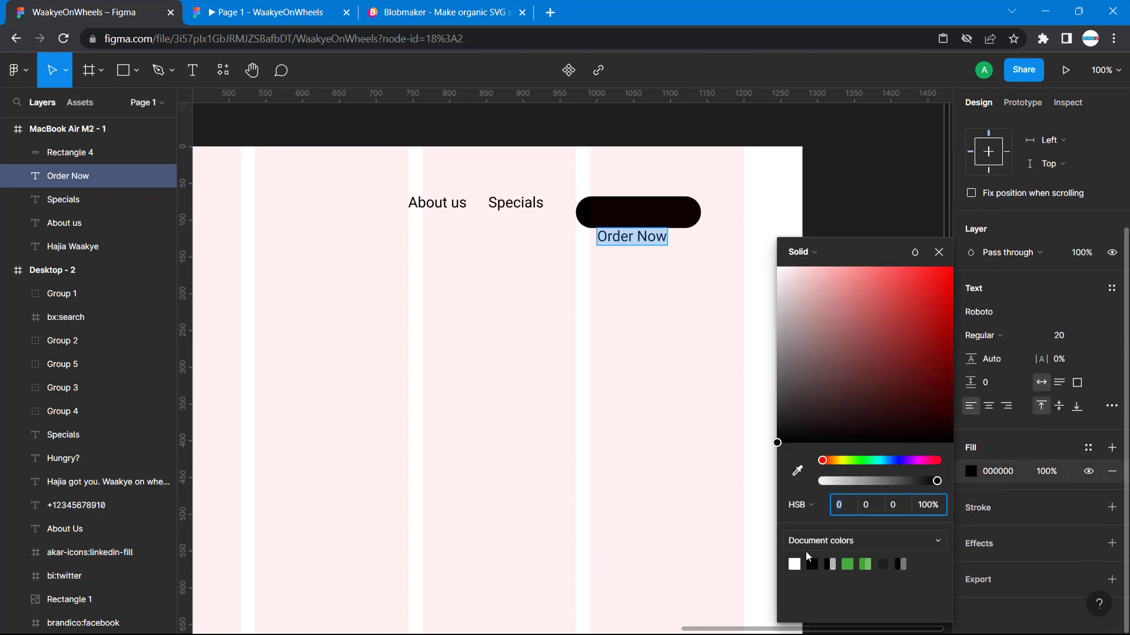
pyautogui.click(794, 564)
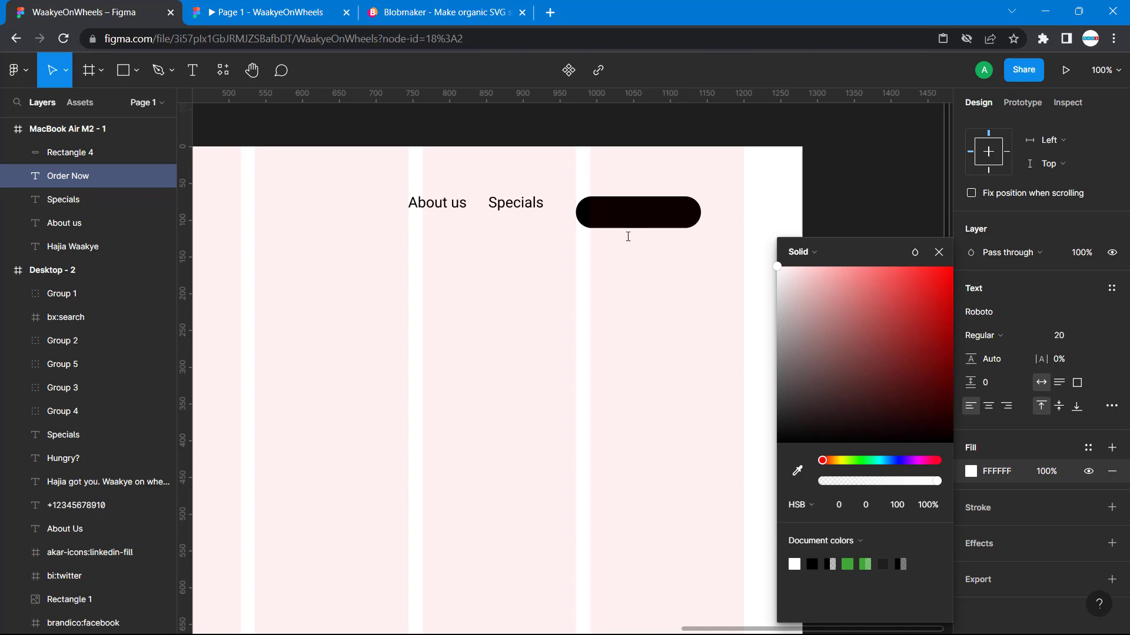
pyautogui.press('Escape')
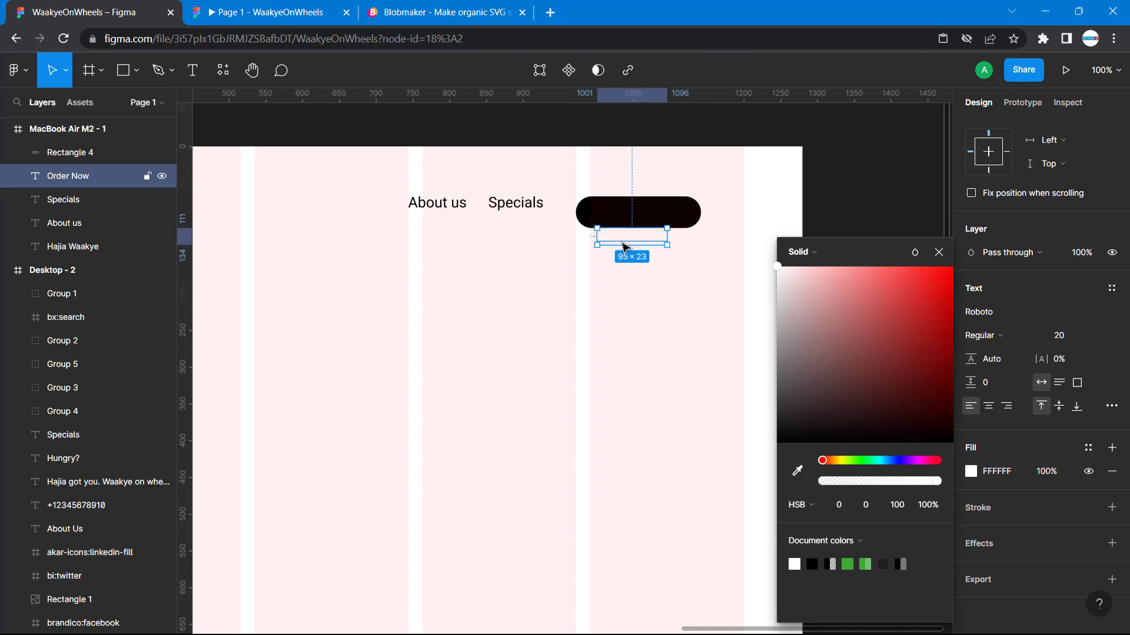
# - Move the white Order Now text onto the black button at X 1009, Y 78 and bring it to the front
pyautogui.moveTo(625, 244); pyautogui.dragTo(630, 222)
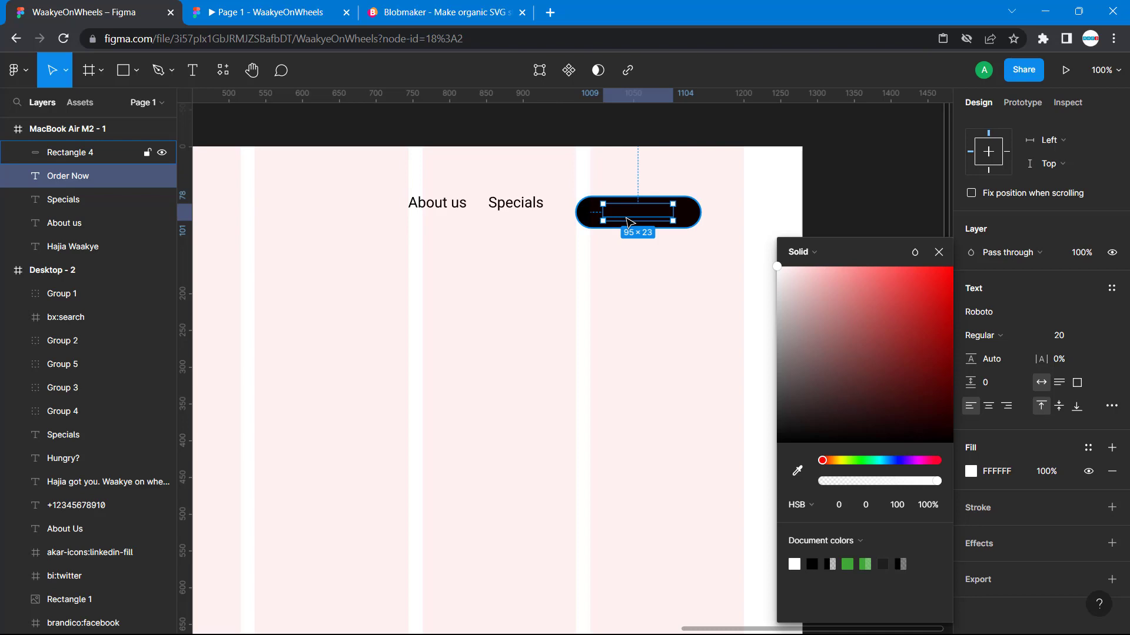
pyautogui.rightClick(628, 220)
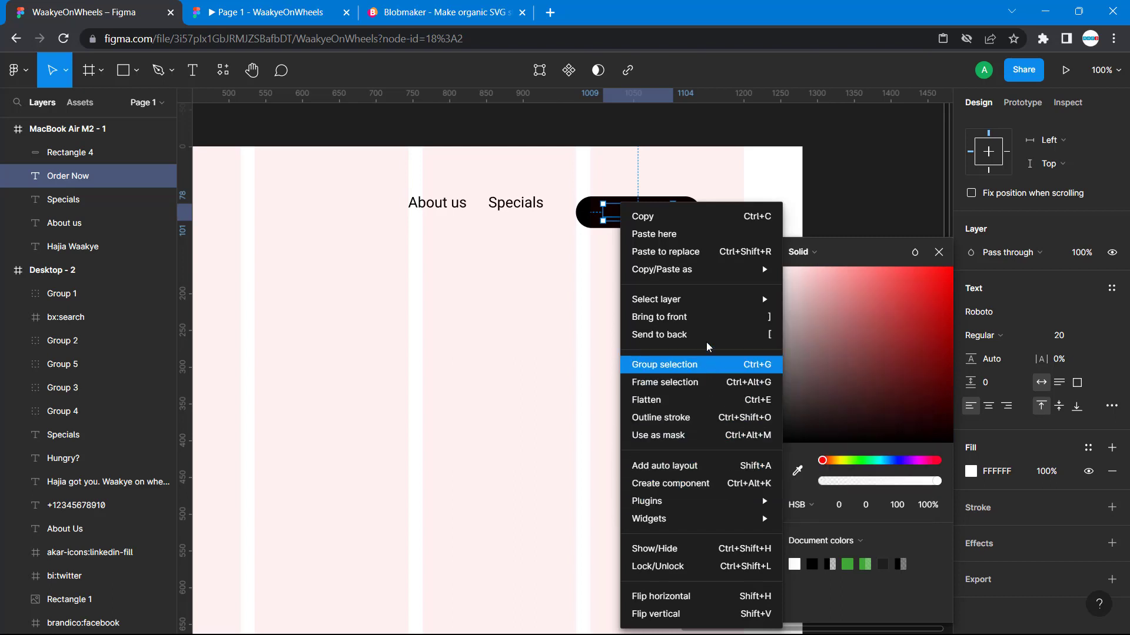
pyautogui.click(716, 318)
pyautogui.click(691, 310)
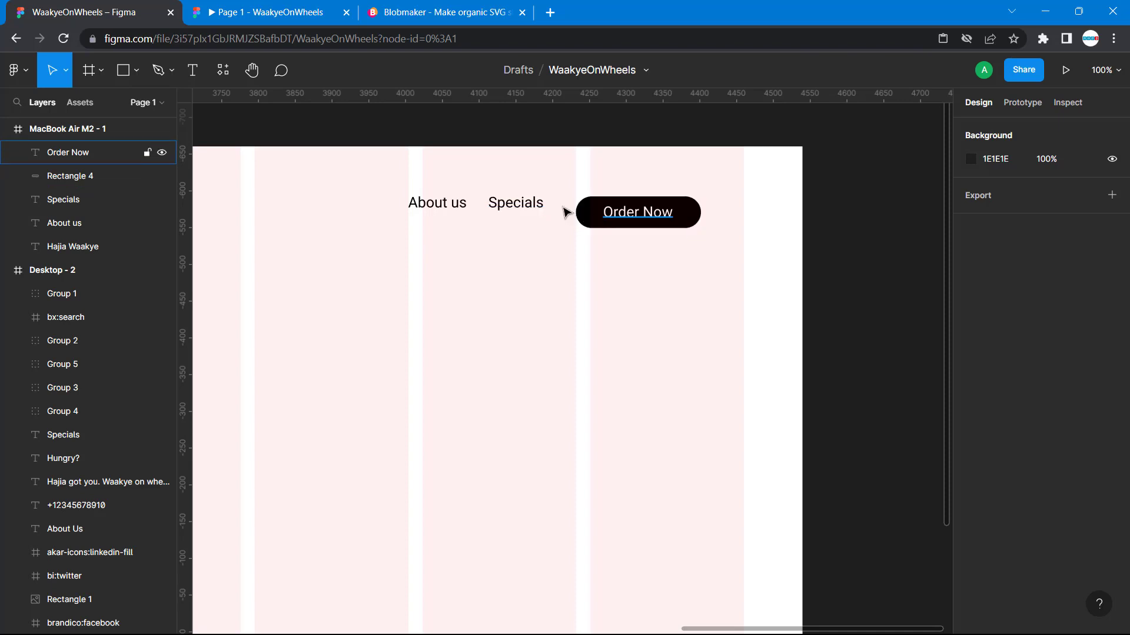
pyautogui.hscroll(-10, 500, 270)
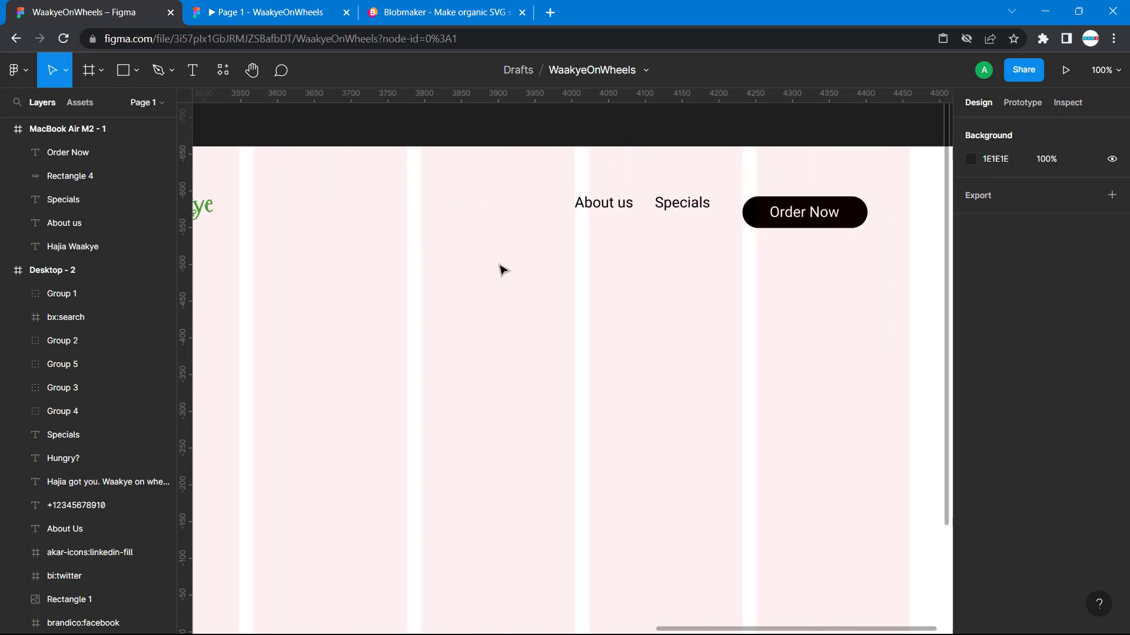
pyautogui.hscroll(12, 501, 270)
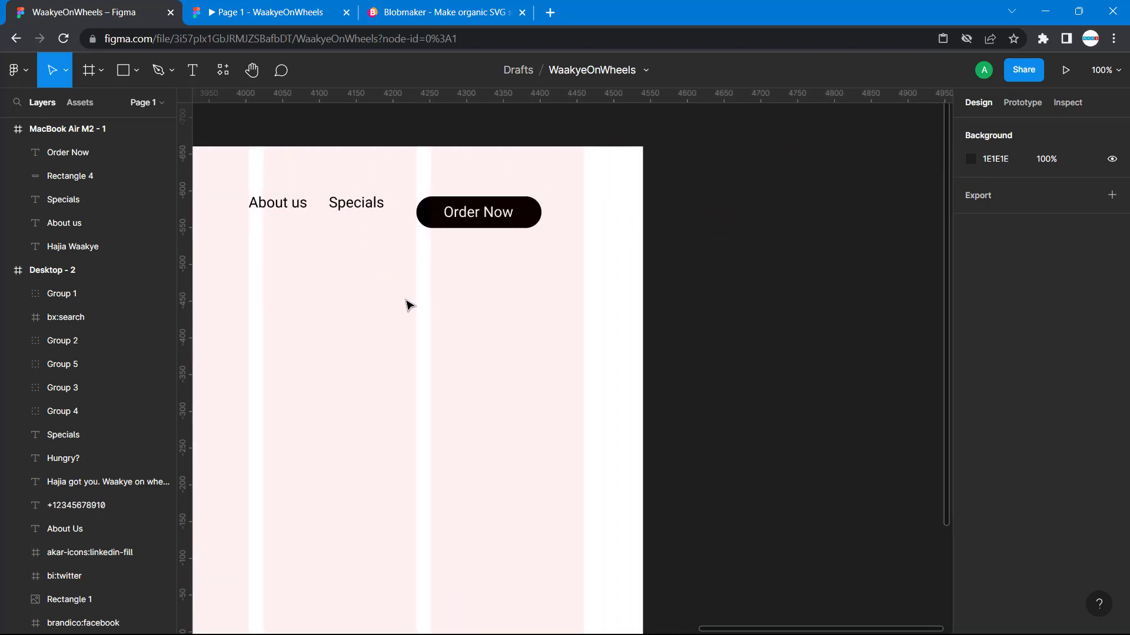
pyautogui.rightClick(411, 303)
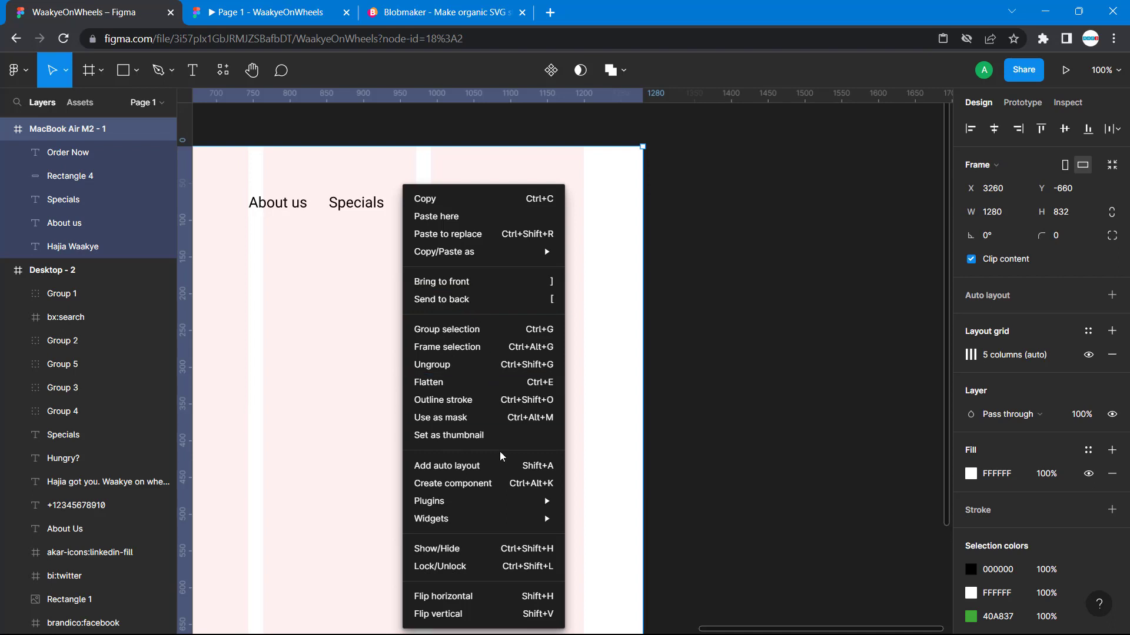
pyautogui.moveTo(515, 507)
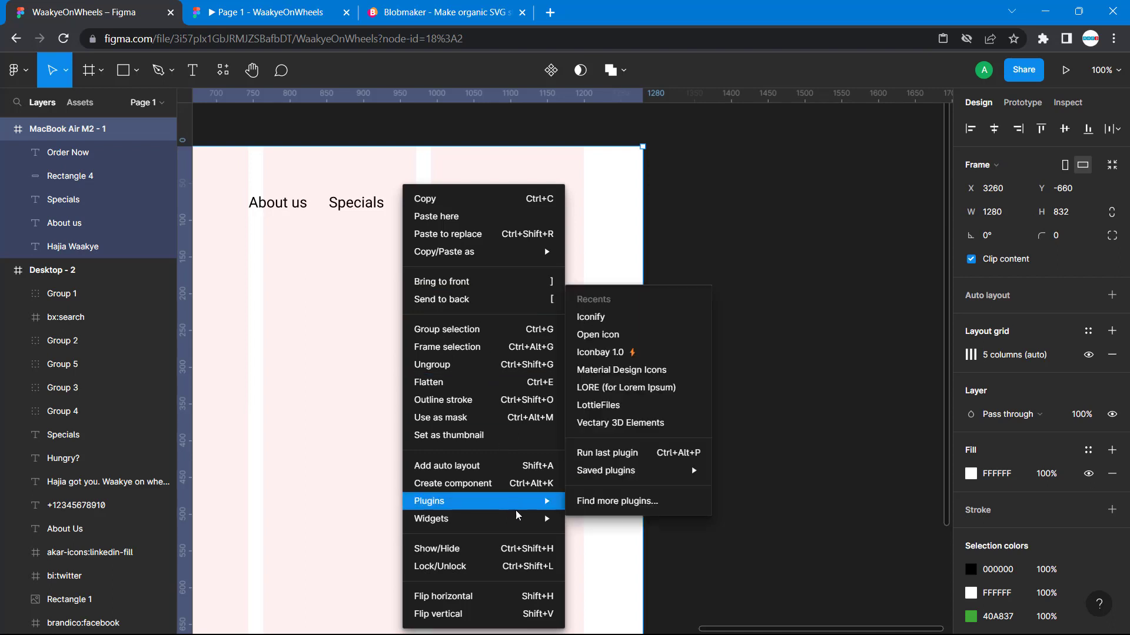
pyautogui.click(608, 503)
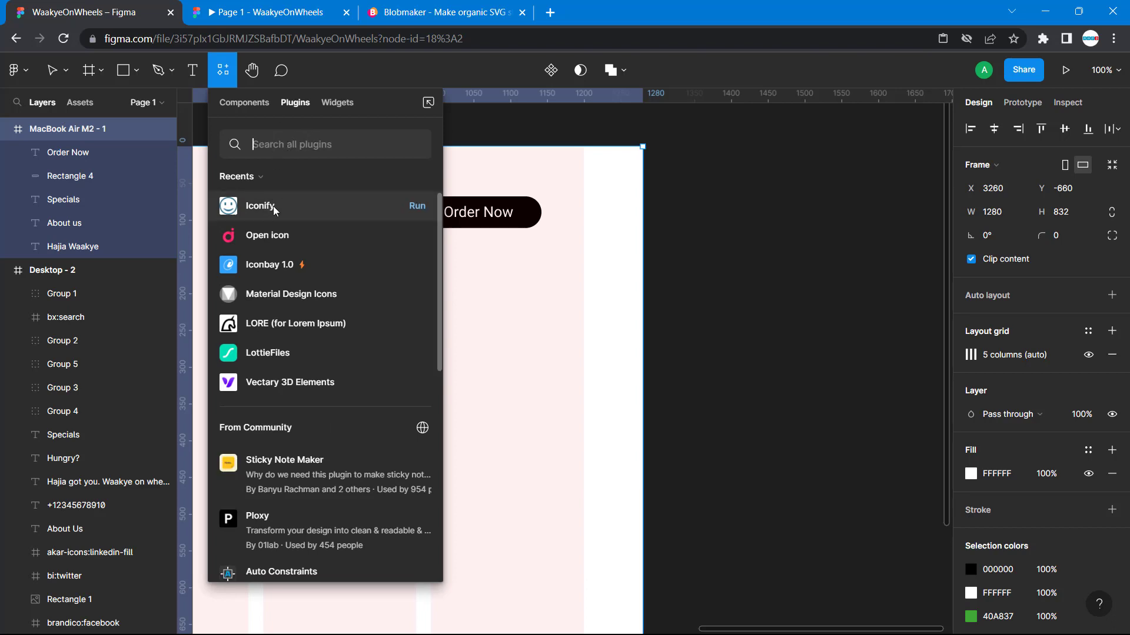
pyautogui.click(714, 220)
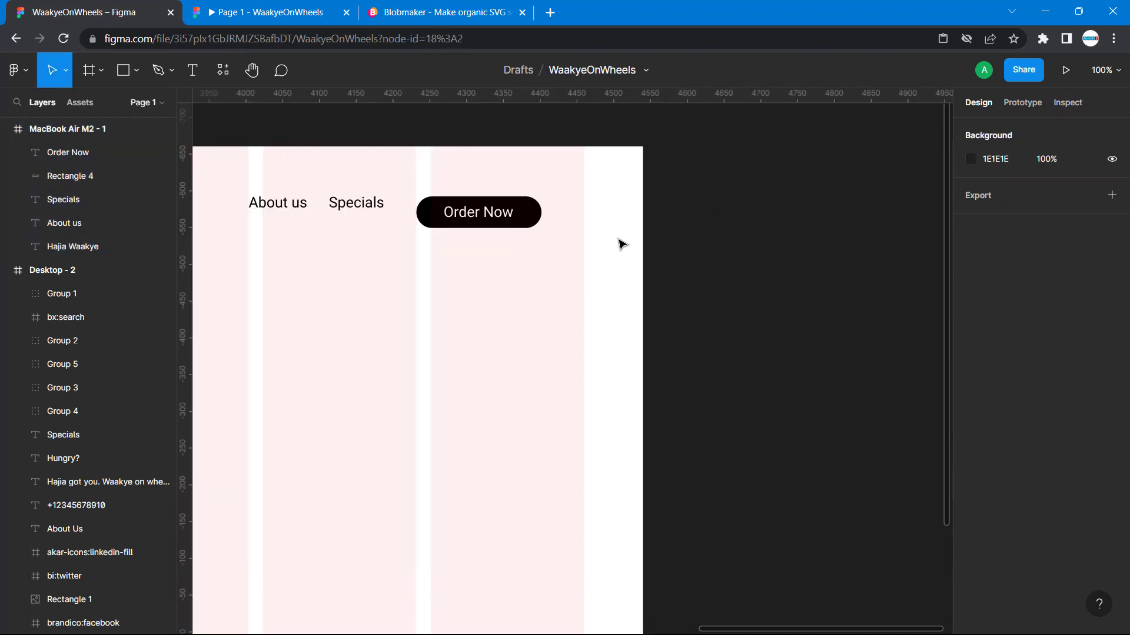
# - Use the Iconify plugin to find "search" icons, import bx:search into MacBook Air M2 - 1 and place it beside the Order Now button at X 1176
pyautogui.rightClick(618, 244)
pyautogui.moveTo(747, 503)
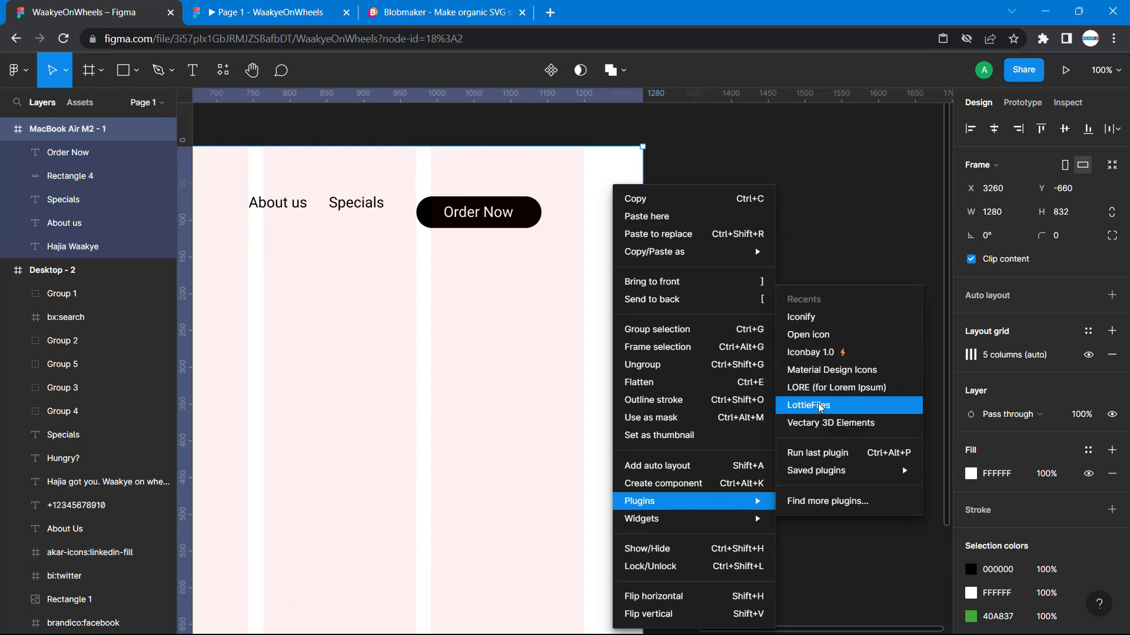
pyautogui.click(815, 319)
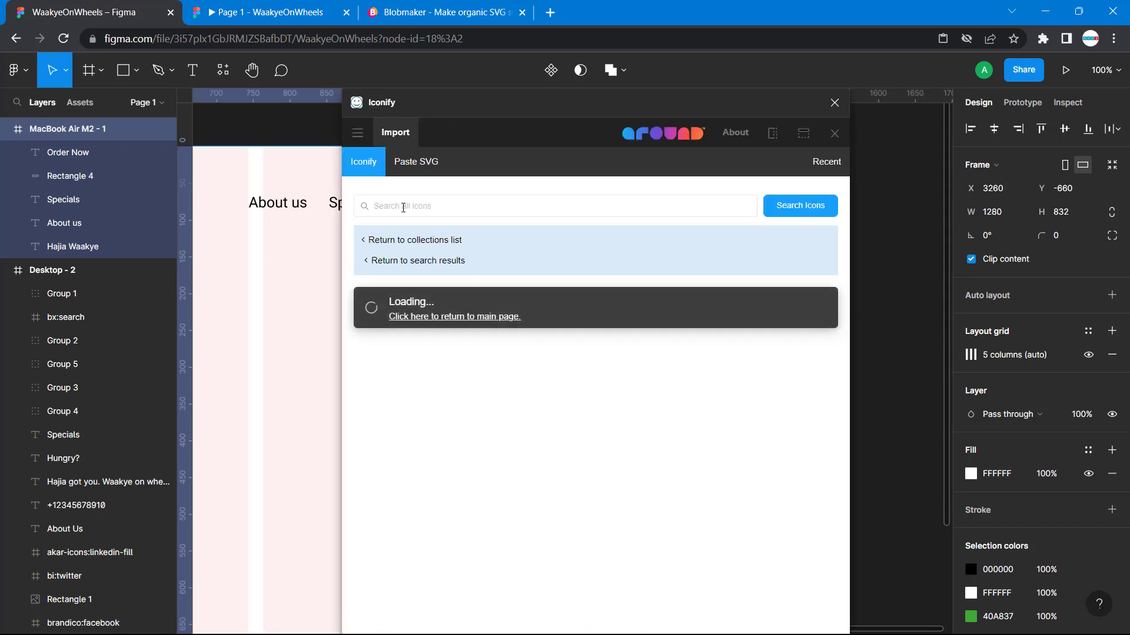
pyautogui.click(398, 204)
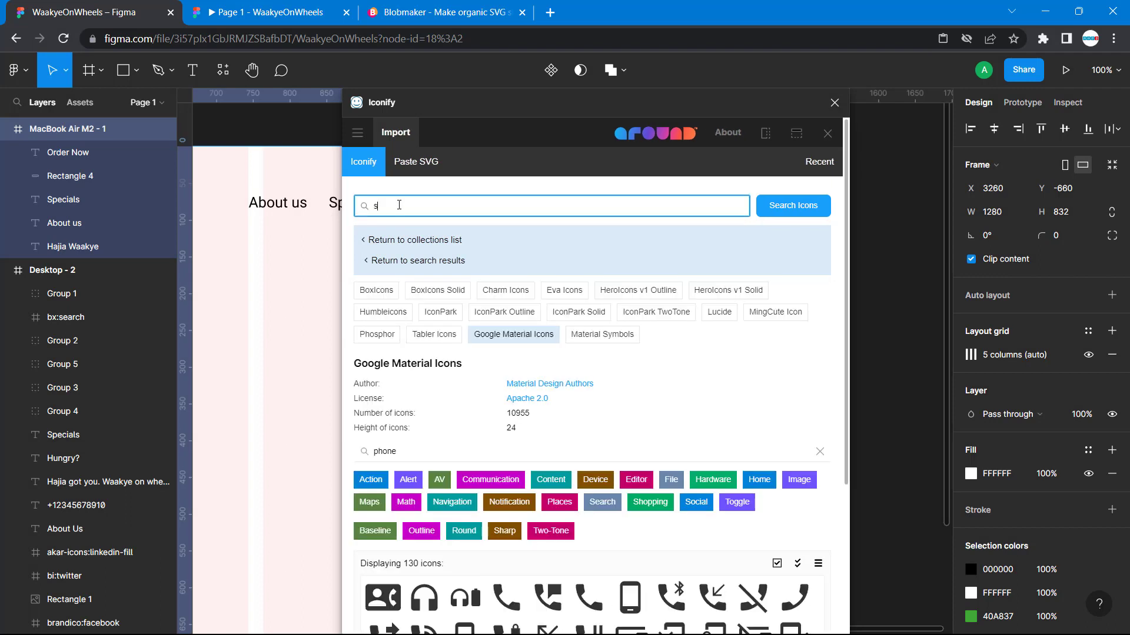
pyautogui.press('Return')
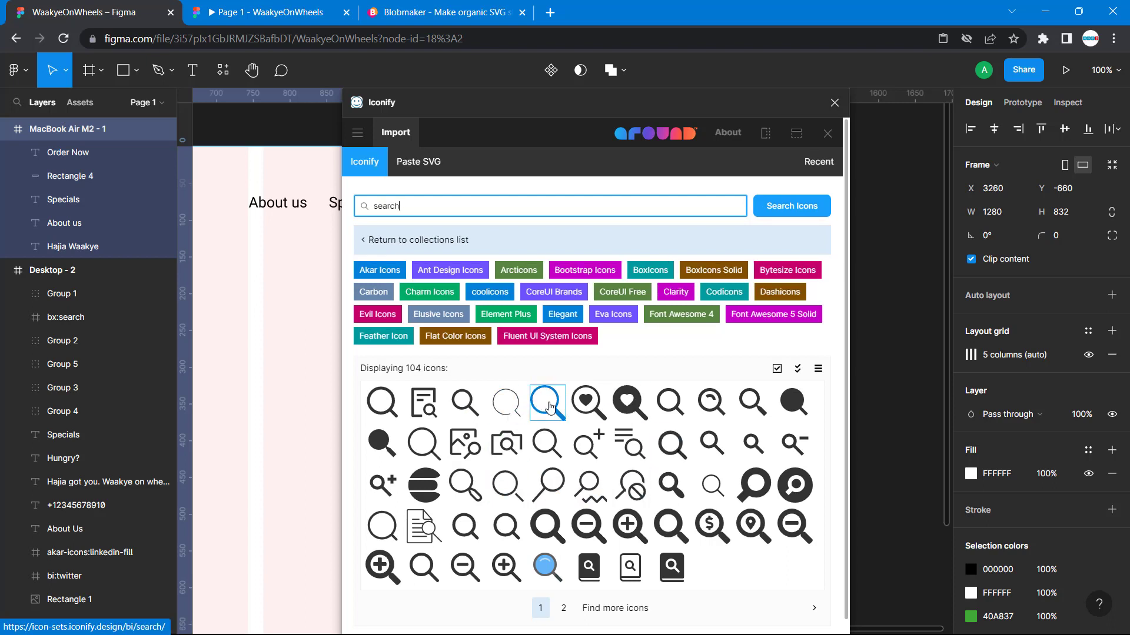
pyautogui.moveTo(677, 412); pyautogui.dragTo(290, 325)
pyautogui.scroll(2, 290, 326)
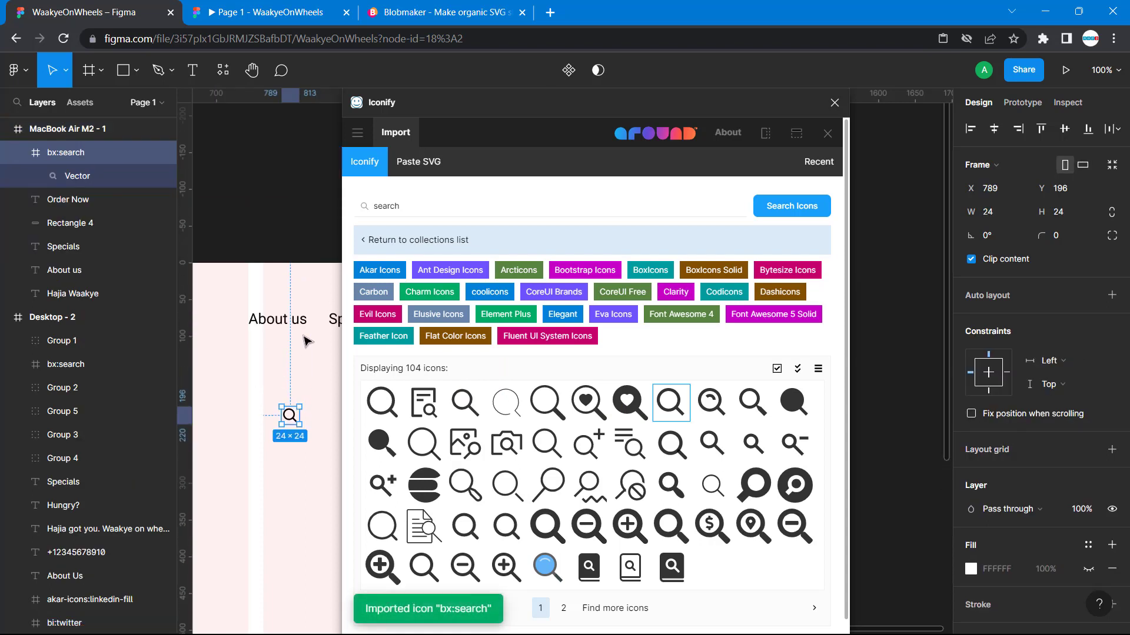
pyautogui.click(835, 103)
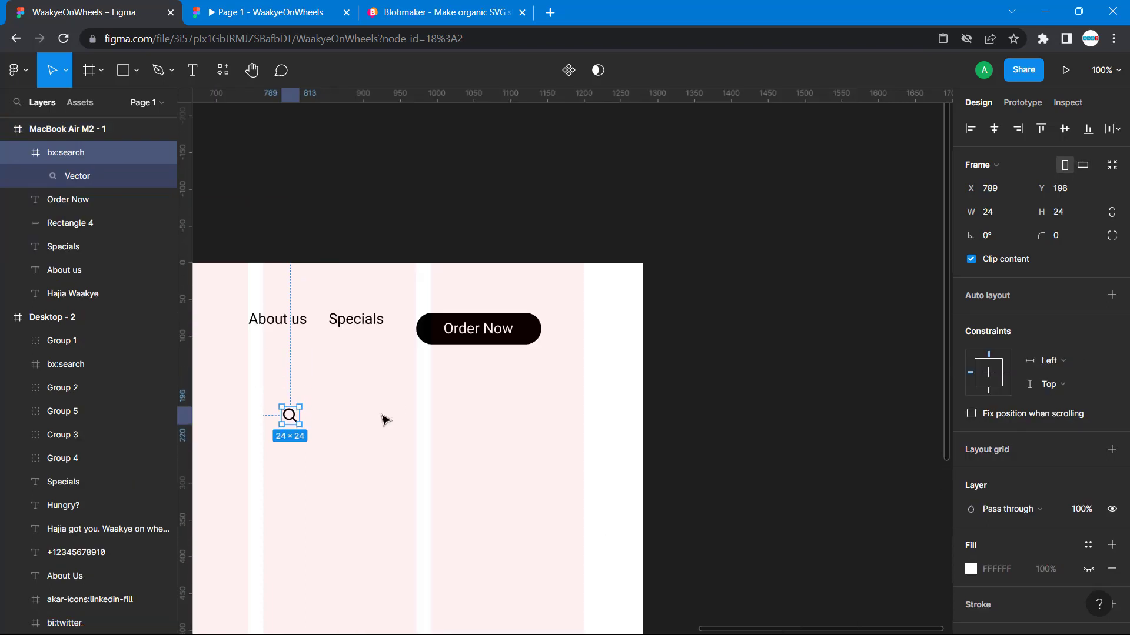
pyautogui.moveTo(293, 419); pyautogui.dragTo(579, 319)
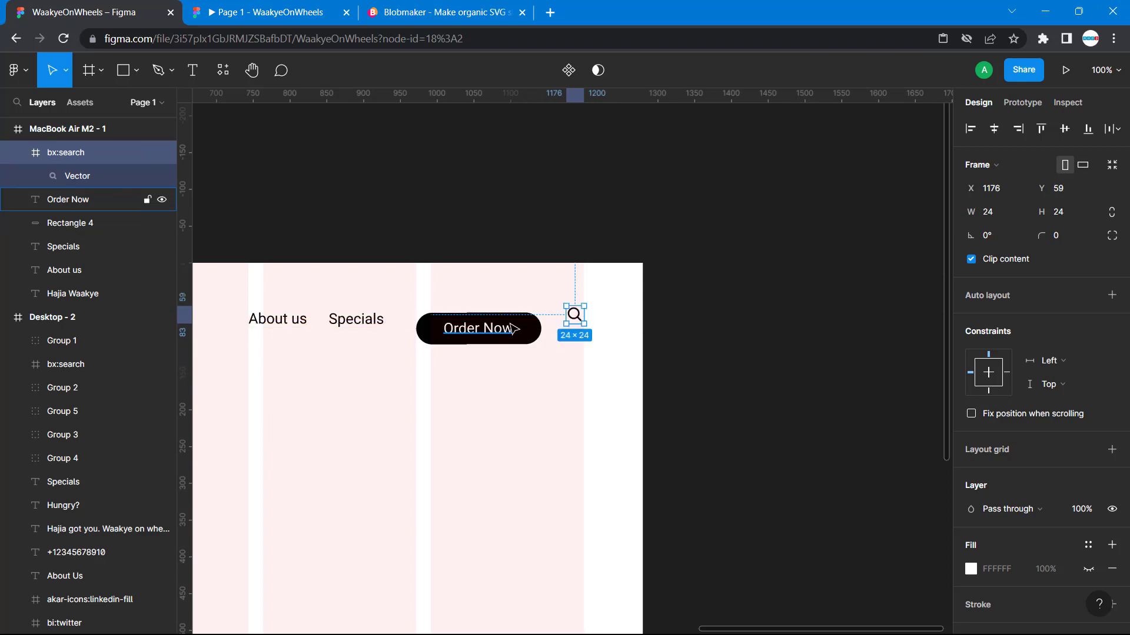
# - Group the Order Now text with its black rectangle and move the group up to Y 55, level with About us and Specials
pyautogui.click(474, 315)
pyautogui.keyDown('shift'); pyautogui.click(475, 315); pyautogui.keyUp('shift')
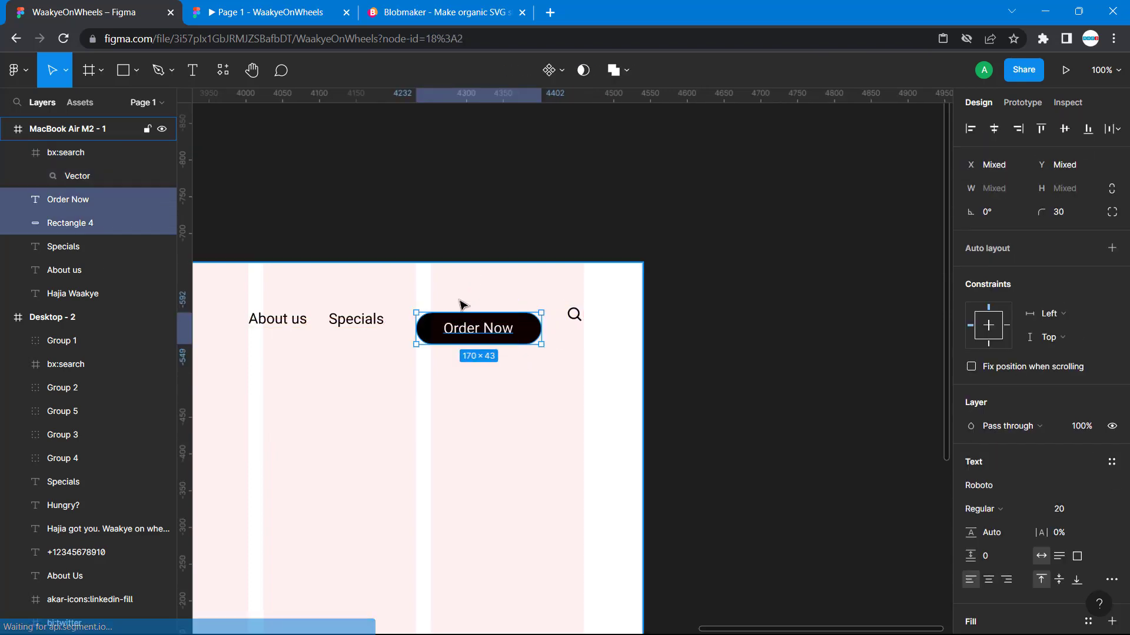
pyautogui.hotkey('ctrl', 'g')
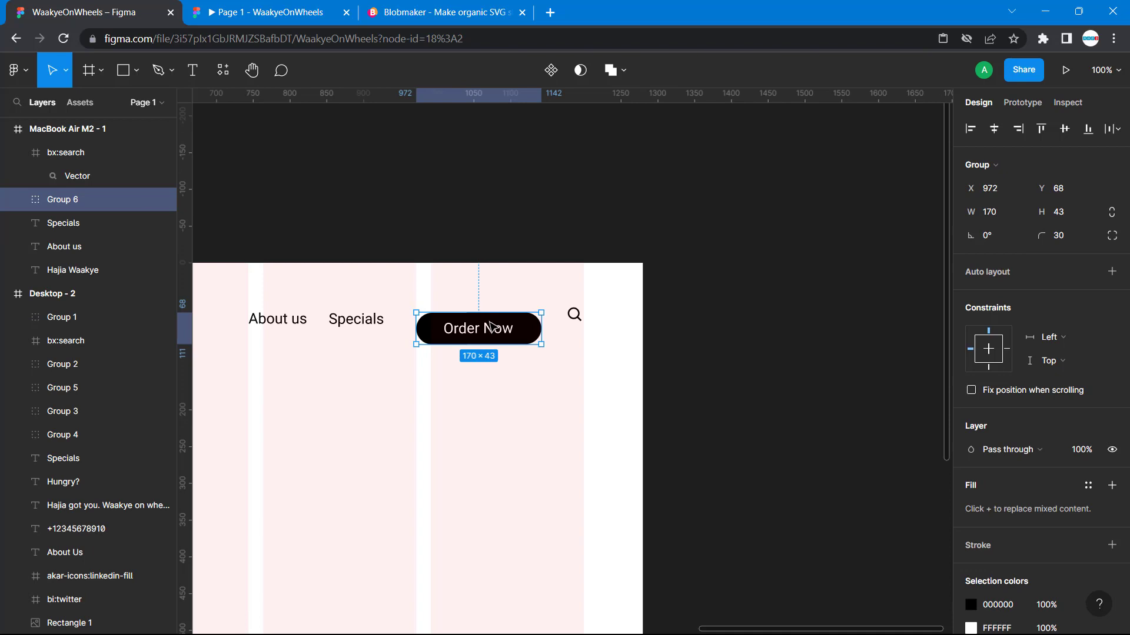
pyautogui.moveTo(493, 326); pyautogui.dragTo(494, 318)
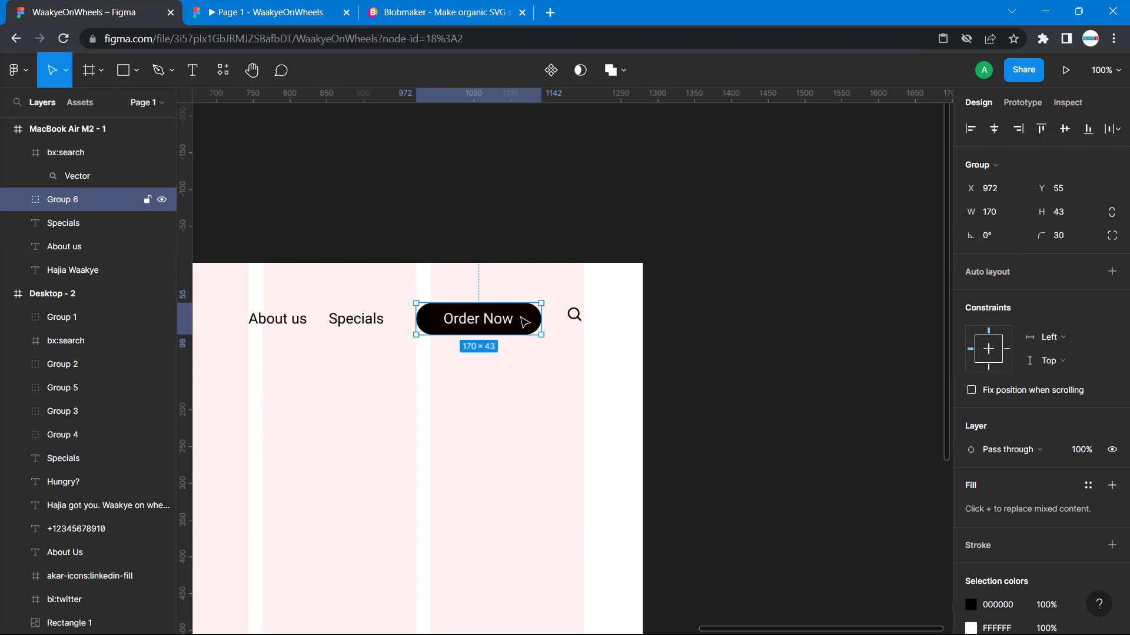
# - Move the search icon down to Y 65, level with the Order Now button, and lower the opacity of its black color
pyautogui.click(575, 321)
pyautogui.moveTo(574, 322); pyautogui.dragTo(576, 321)
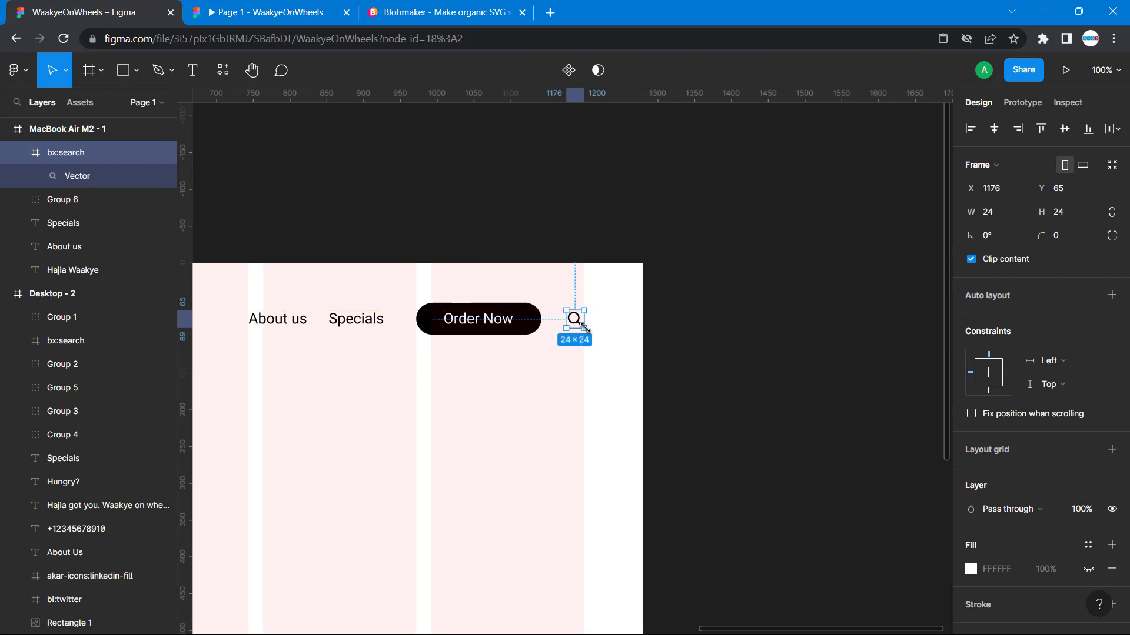
pyautogui.scroll(-4, 987, 521)
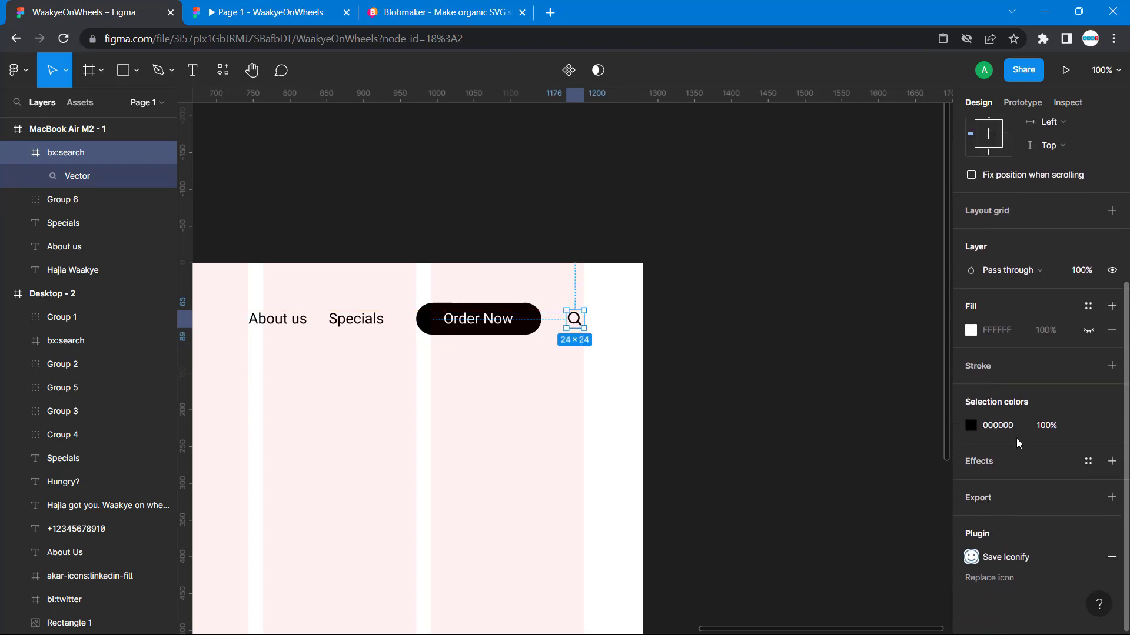
pyautogui.click(992, 422)
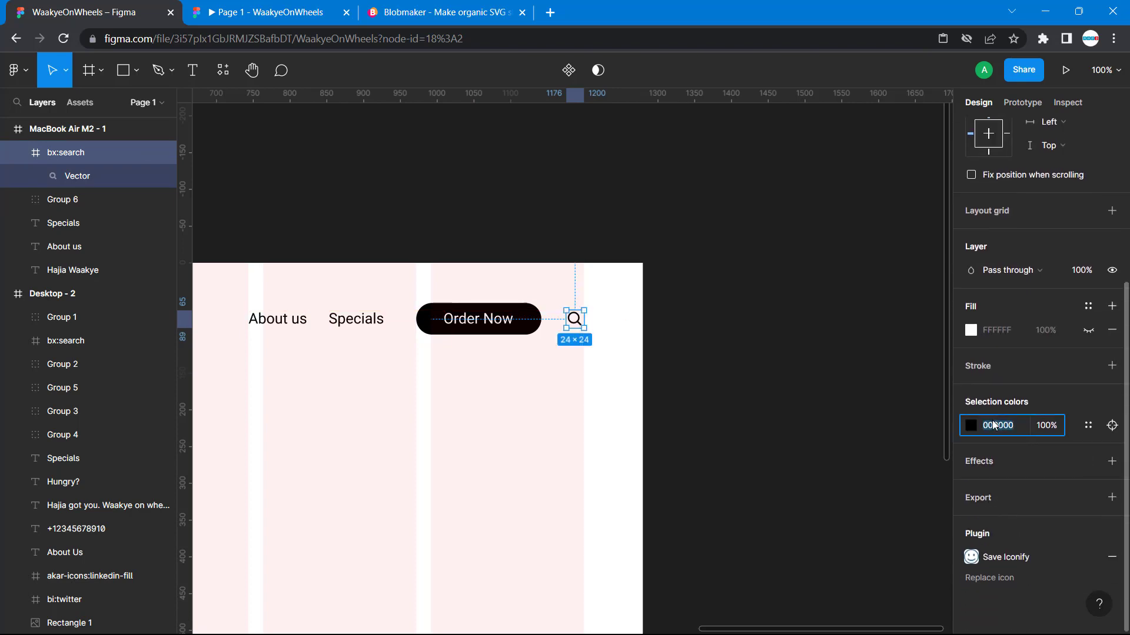
pyautogui.click(1046, 426)
pyautogui.press('Escape')
pyautogui.click(604, 325)
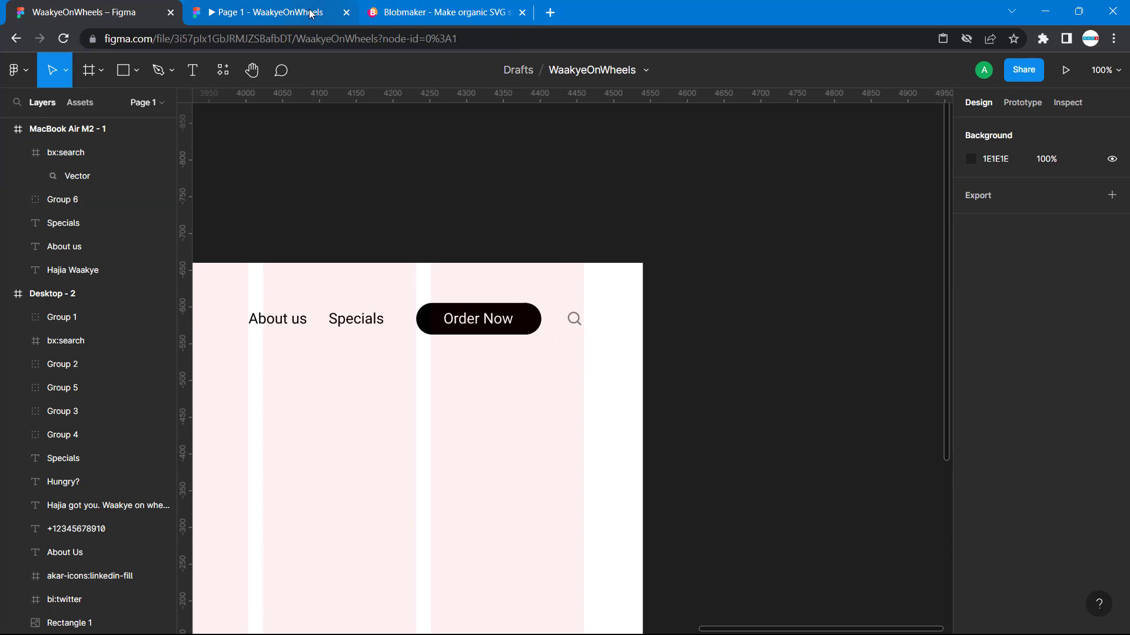
# - Examine the hero section of Desktop - 2, with its heading, description text and food image
pyautogui.hscroll(-5, 361, 151)
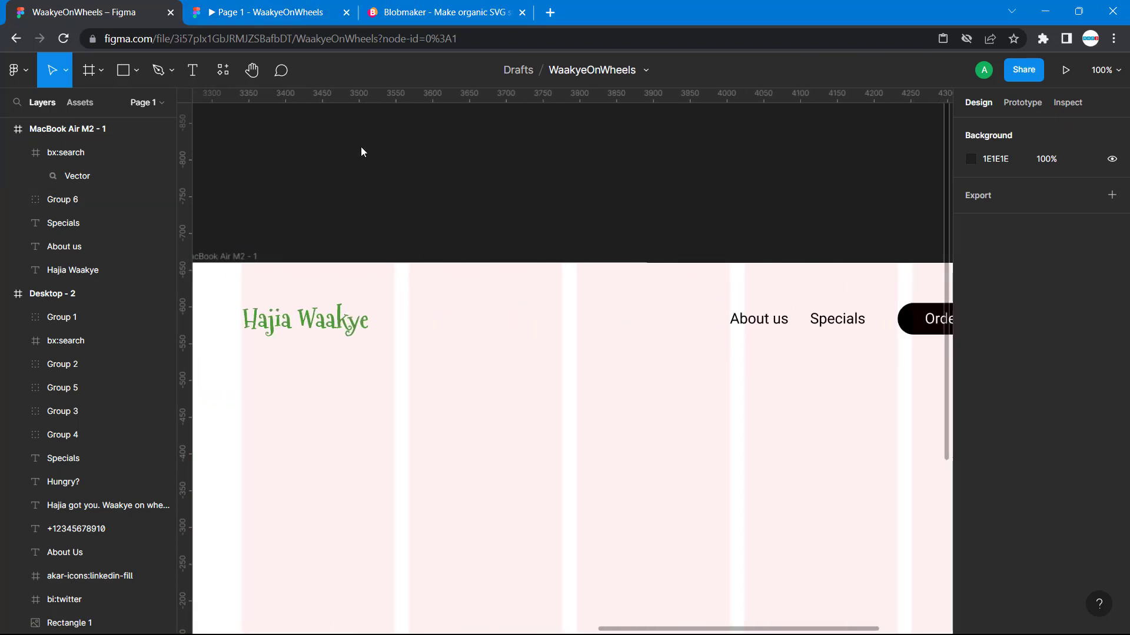
pyautogui.hscroll(-2, 361, 152)
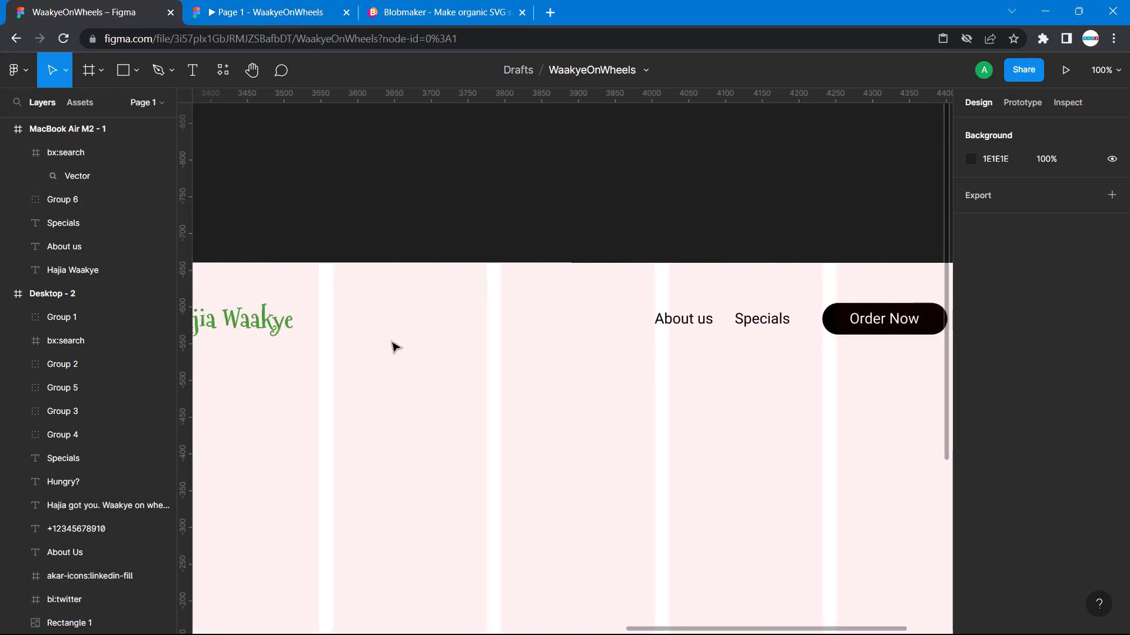
pyautogui.hscroll(-15, 477, 277)
pyautogui.scroll(-5, 476, 277)
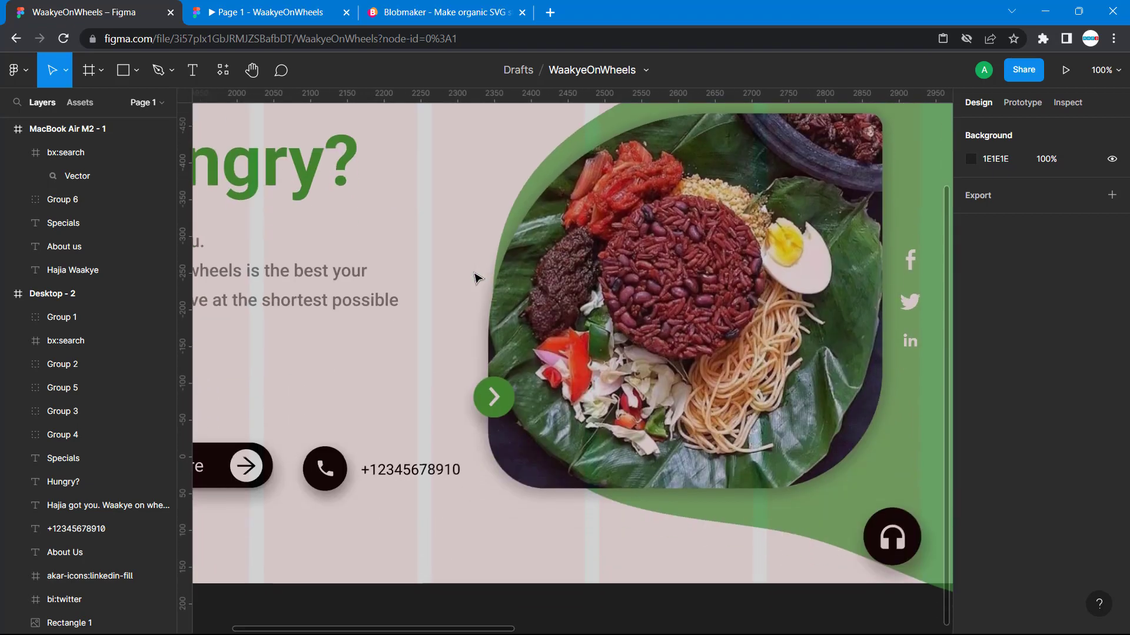